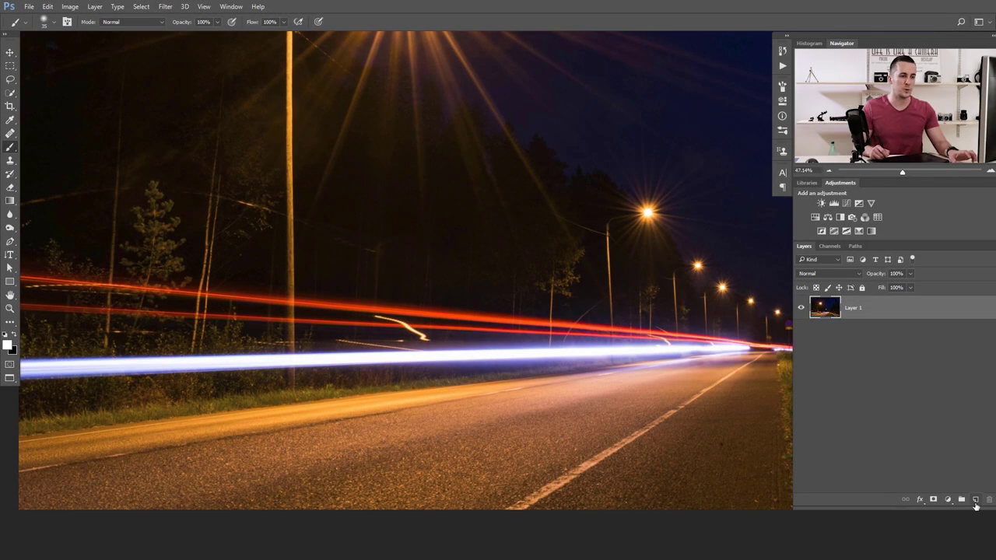
Add a new empty layer above the photo and choose pure white as the foreground colour
click(975, 499)
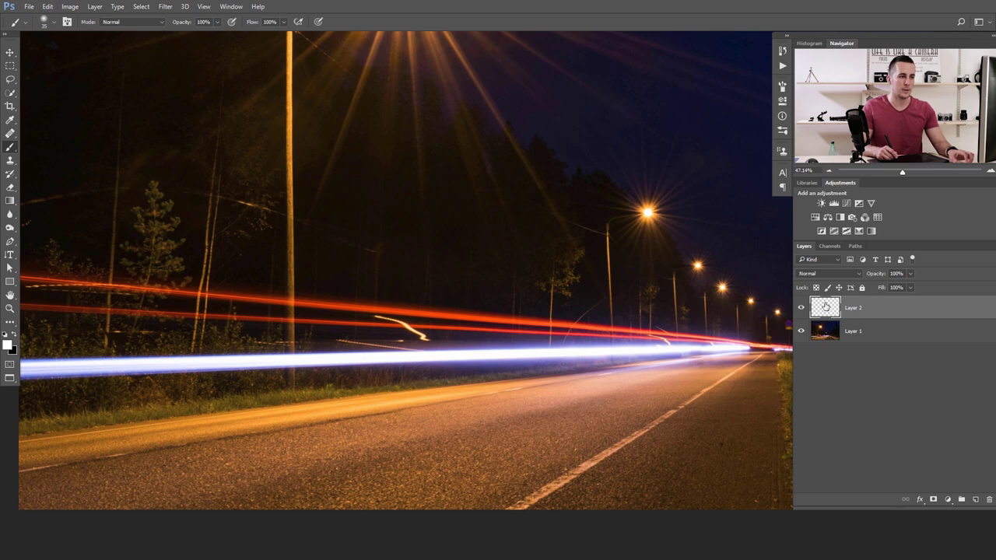
drag(370, 352, 409, 326)
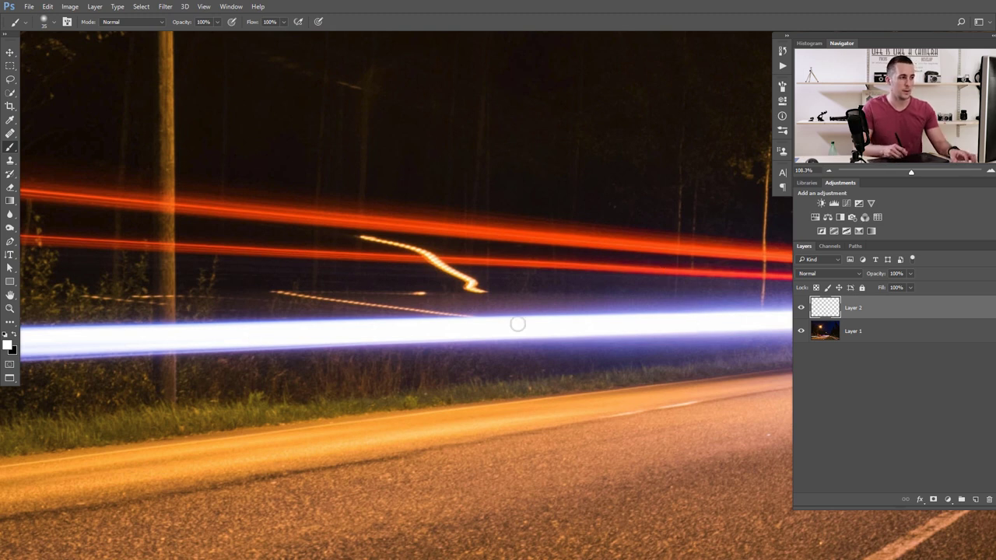
drag(476, 326, 486, 331)
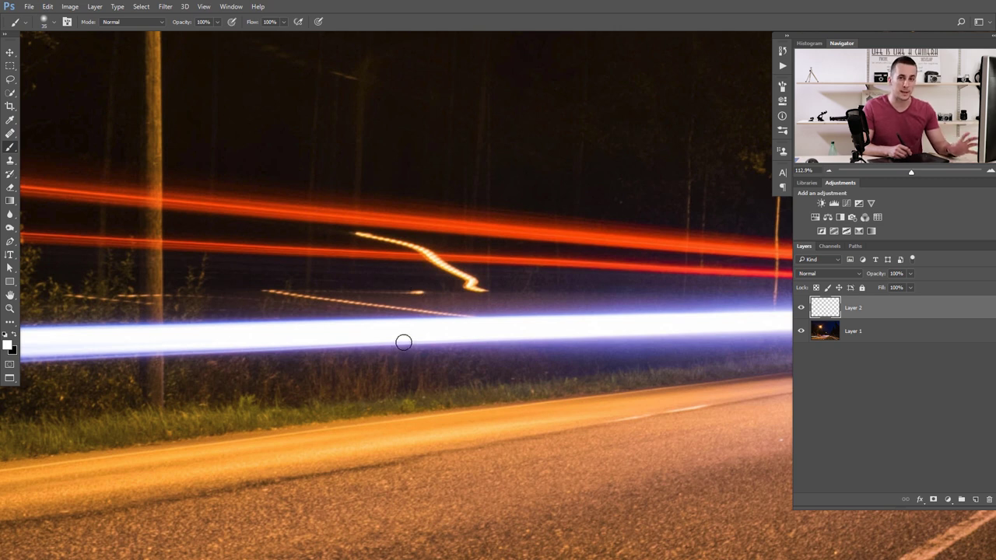
click(8, 345)
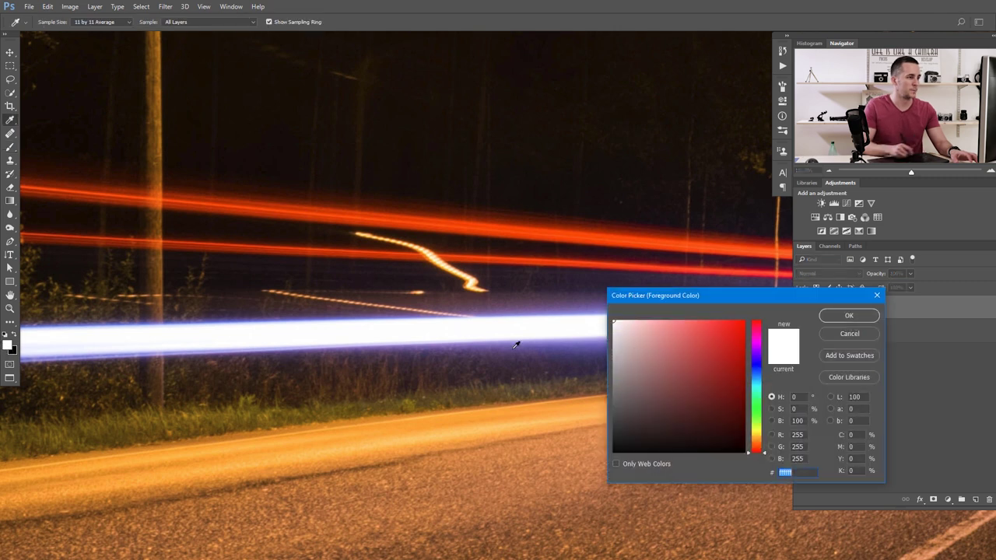
click(847, 315)
Try a soft white brush stroke just above the white light trail, and undo it
click(157, 296)
drag(157, 296, 679, 302)
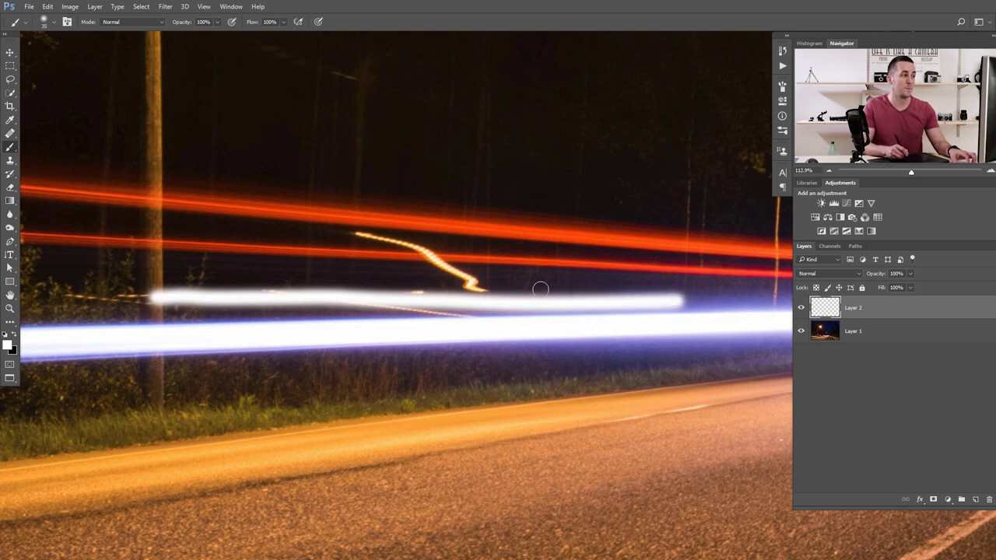
scroll(326, 292, up, 2)
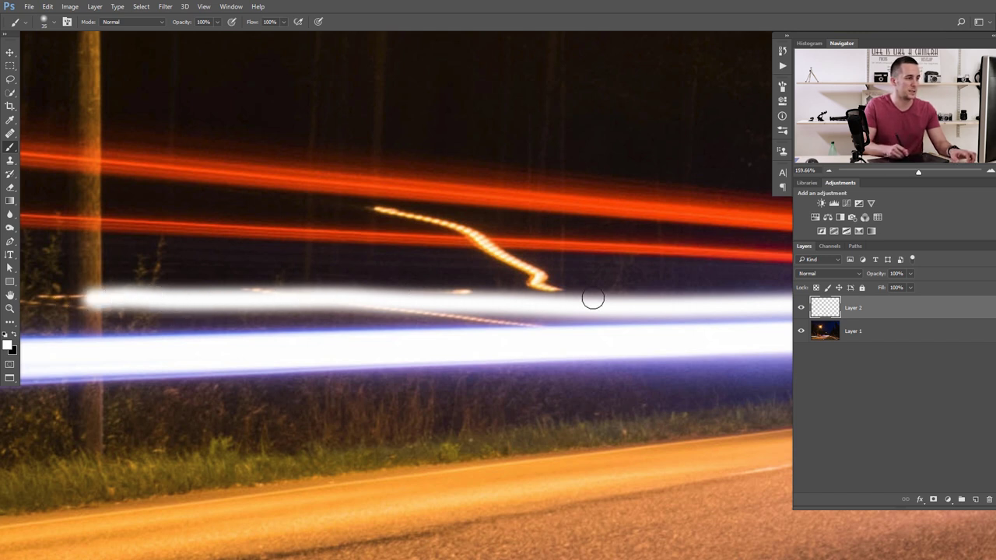
key(ctrl+z)
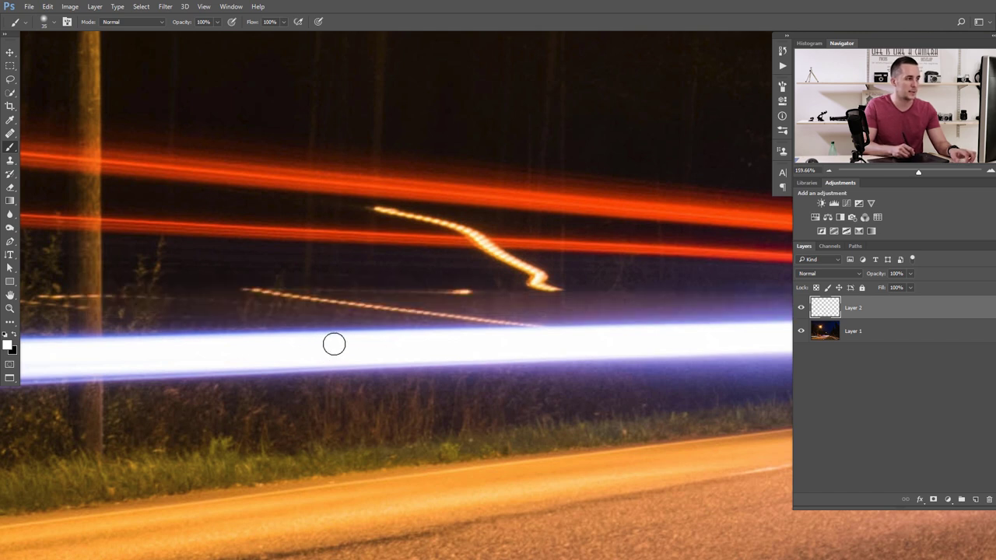
Raise the 35 px brush's hardness and paint a straight white streak from the road's vanishing point to the photo's left edge, below the white trail
right_click(404, 284)
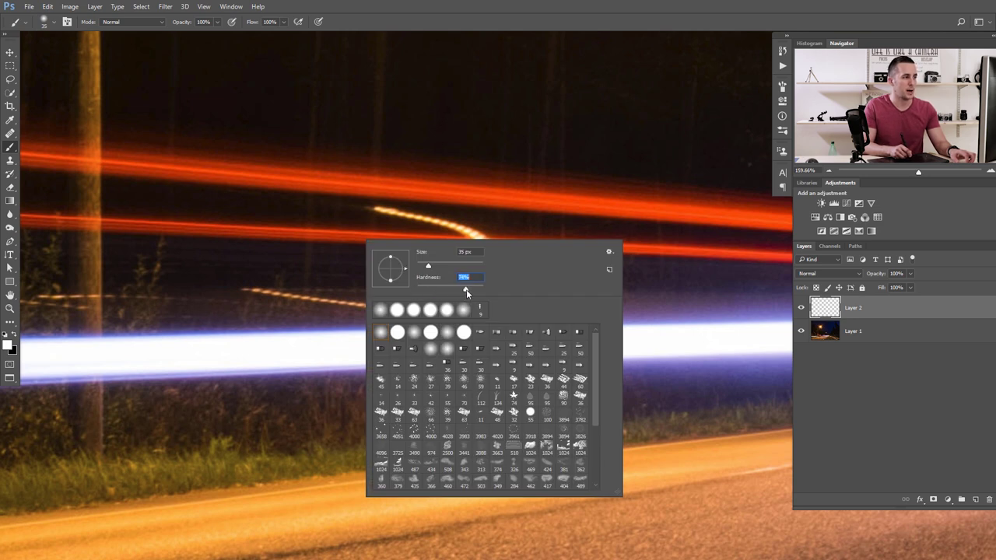
drag(174, 303, 585, 285)
key(ctrl+z)
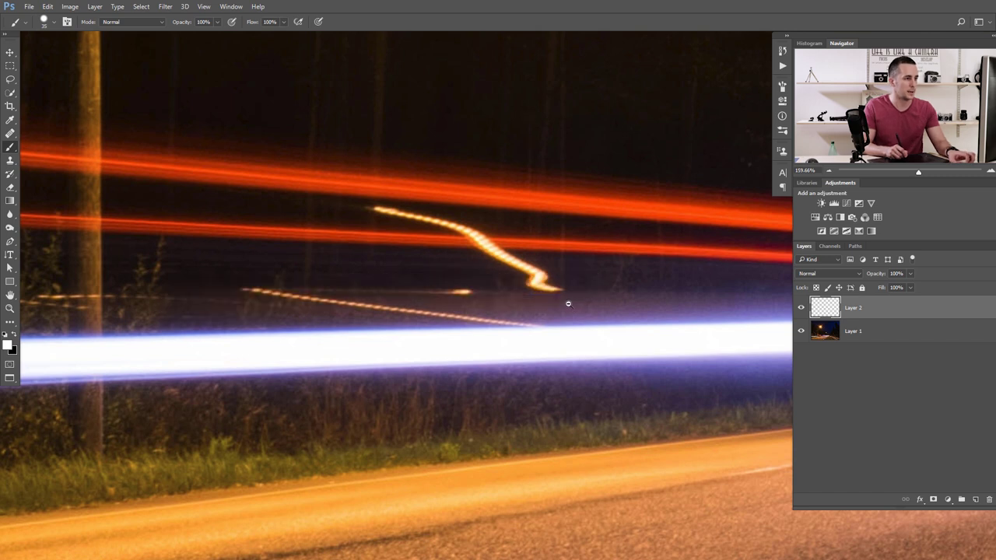
scroll(568, 303, down, 5)
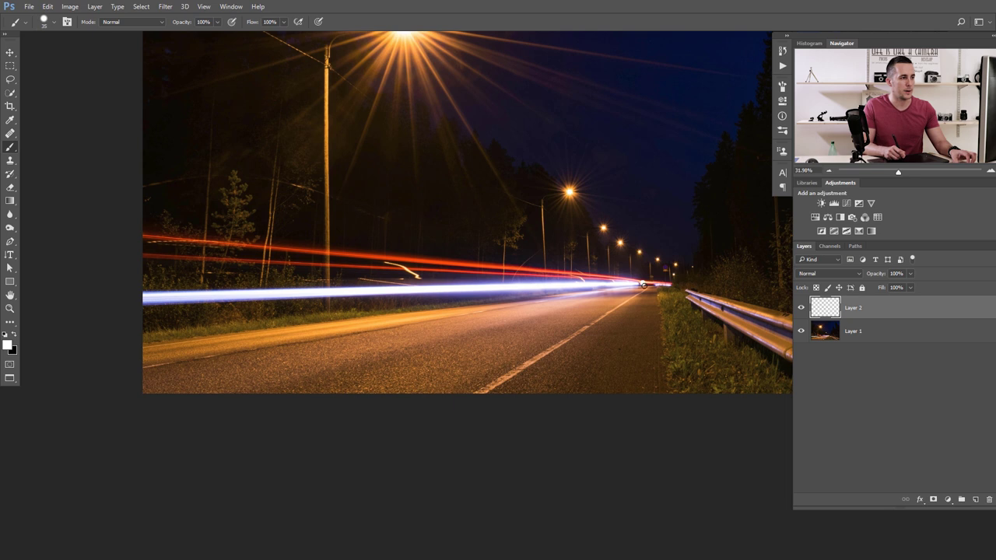
shift+click(111, 330)
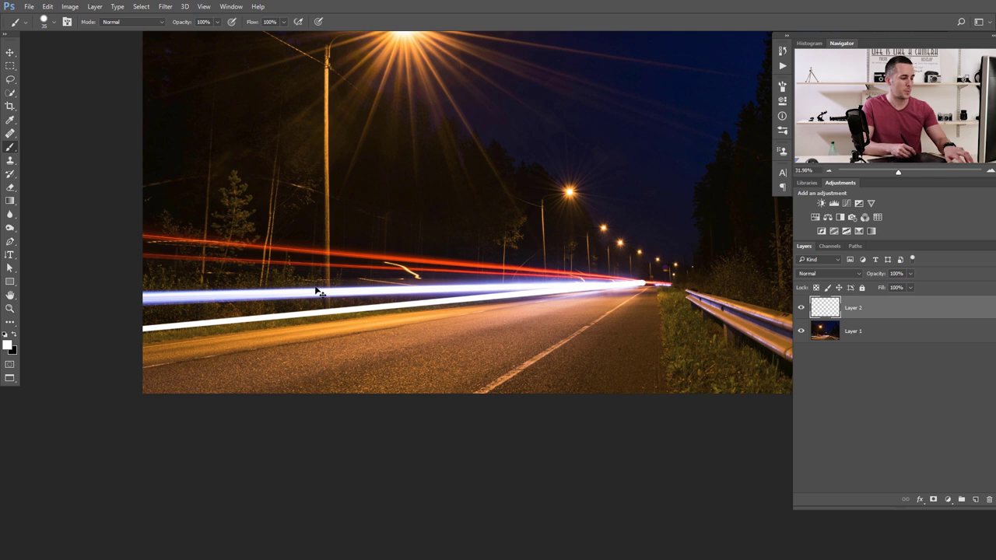
Distort the painted streak in perspective with Free Transform, thickening its near end and tapering it into the road's vanishing point
key(ctrl+t)
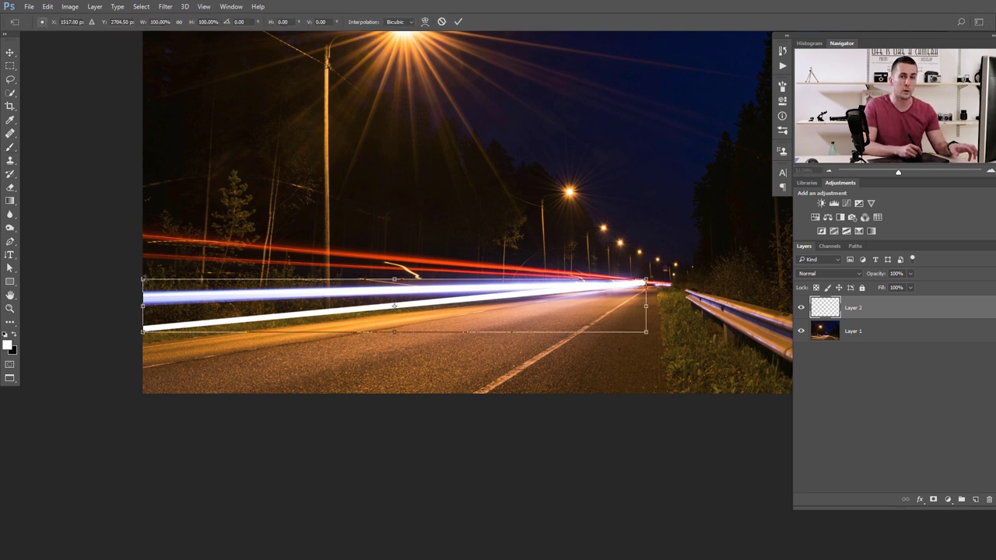
drag(143, 278, 137, 255)
drag(142, 333, 134, 367)
drag(137, 254, 137, 243)
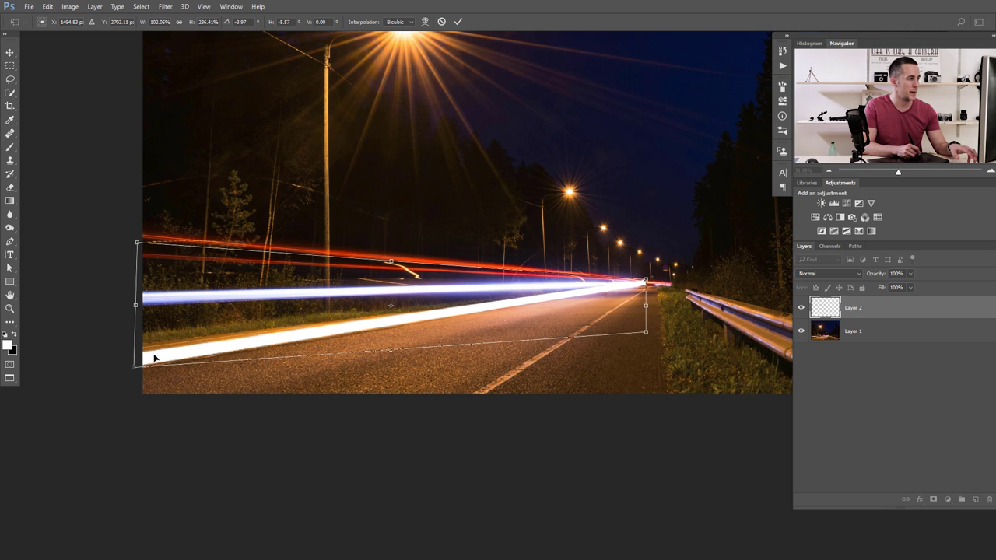
drag(135, 303, 137, 285)
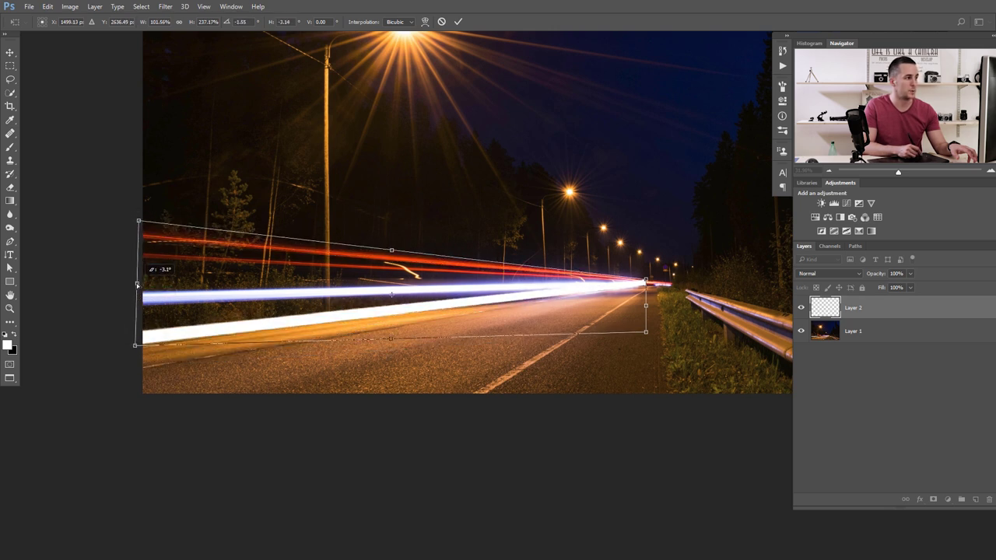
drag(646, 327, 647, 290)
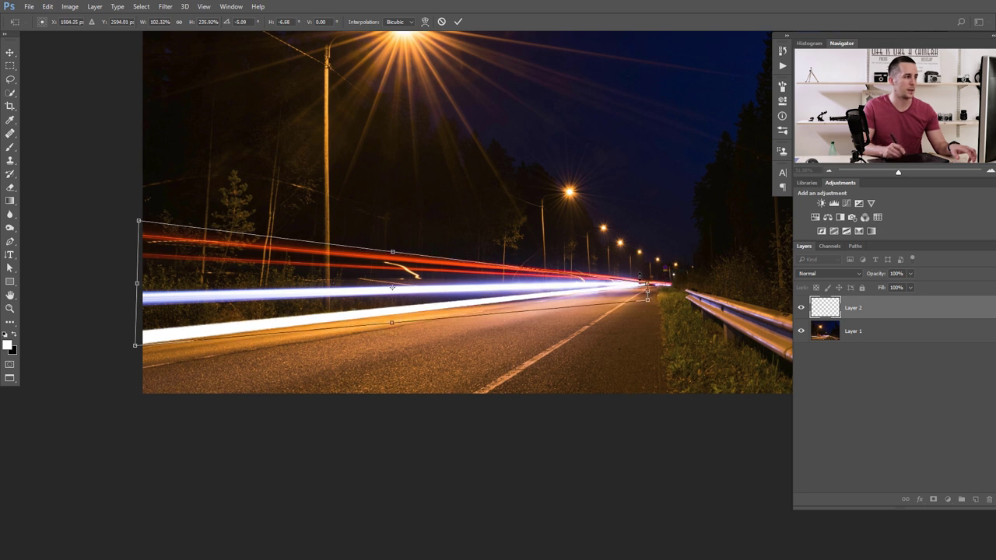
key(Return)
key(b)
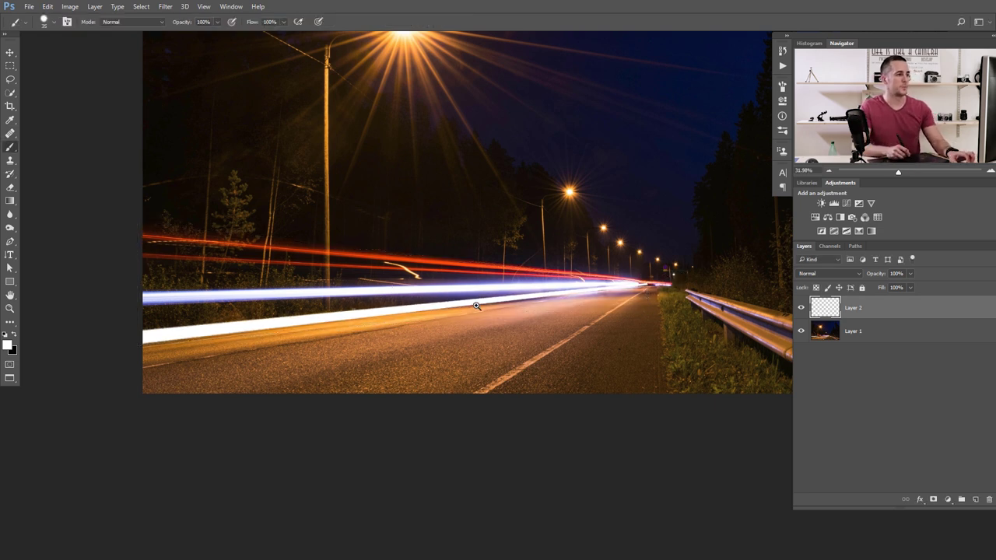
Add an Outer Glow effect to Layer 2 and show its settings, keeping the dialog clear of the light trails
scroll(477, 305, up, 1)
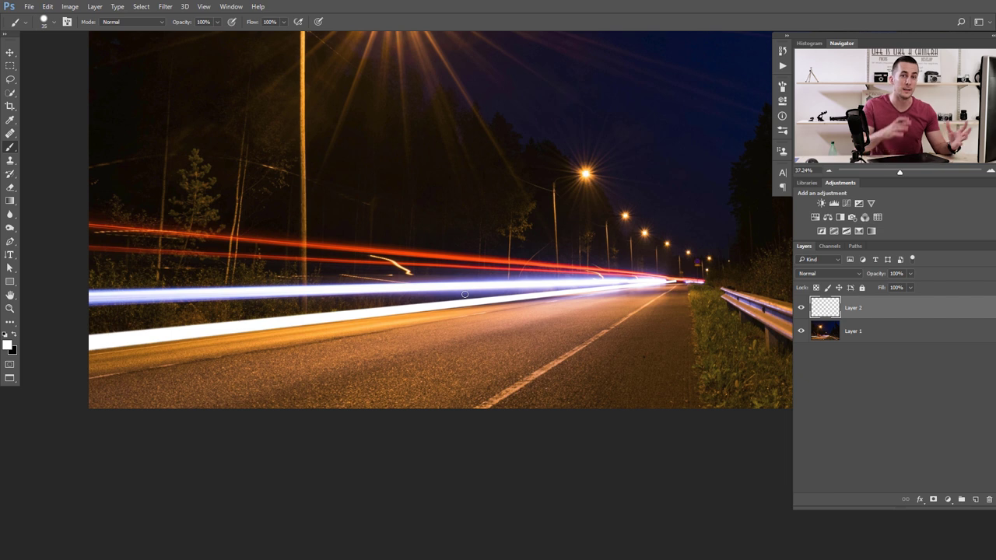
double_click(887, 313)
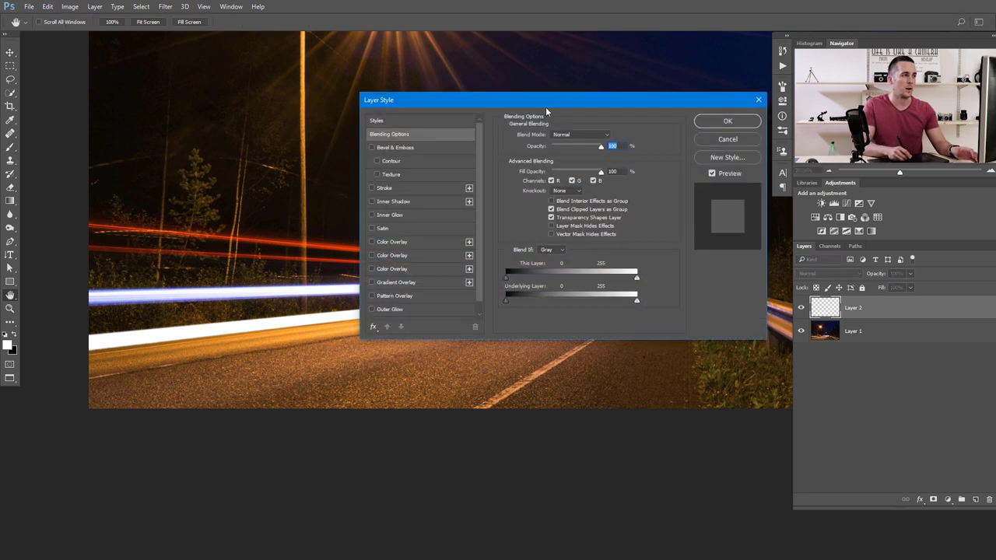
drag(553, 102, 525, 126)
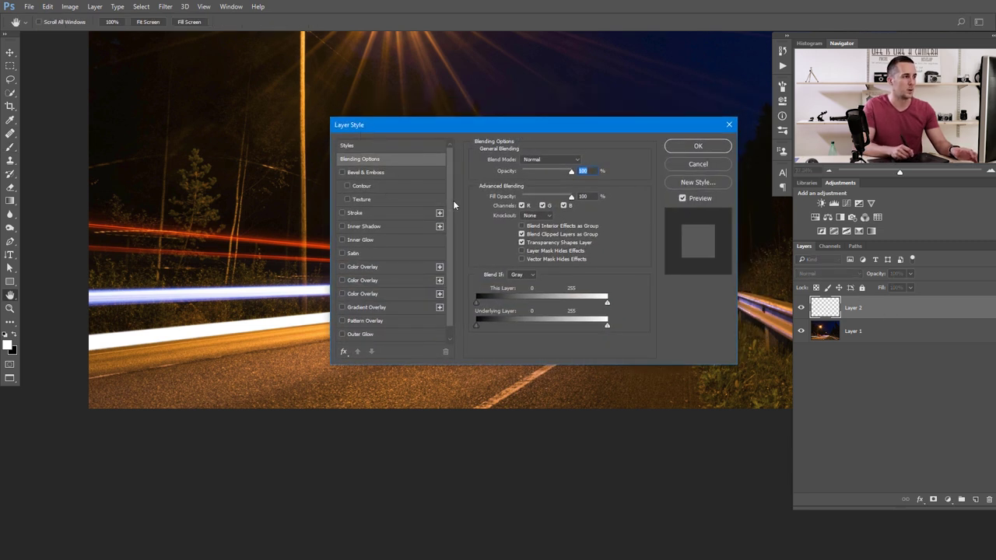
scroll(449, 214, down, 1)
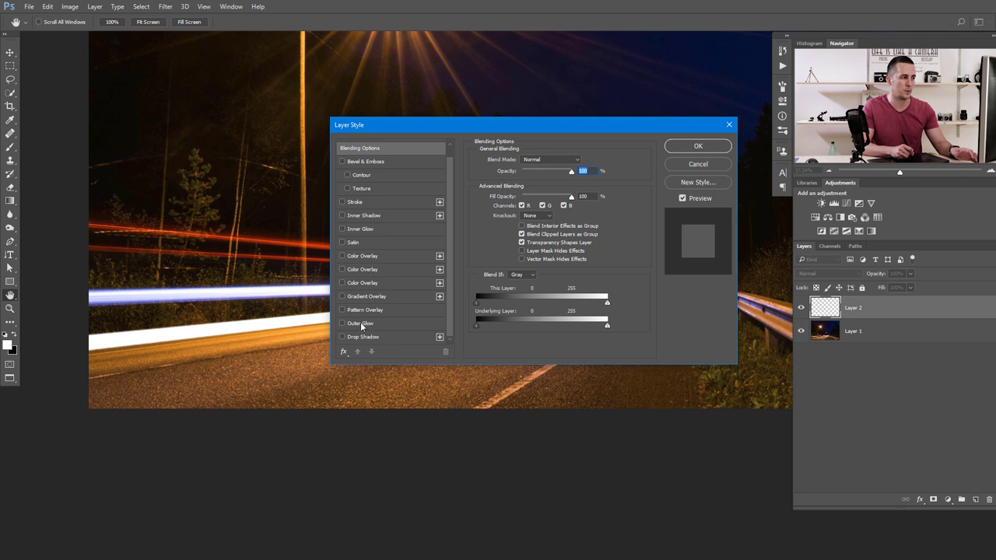
click(343, 322)
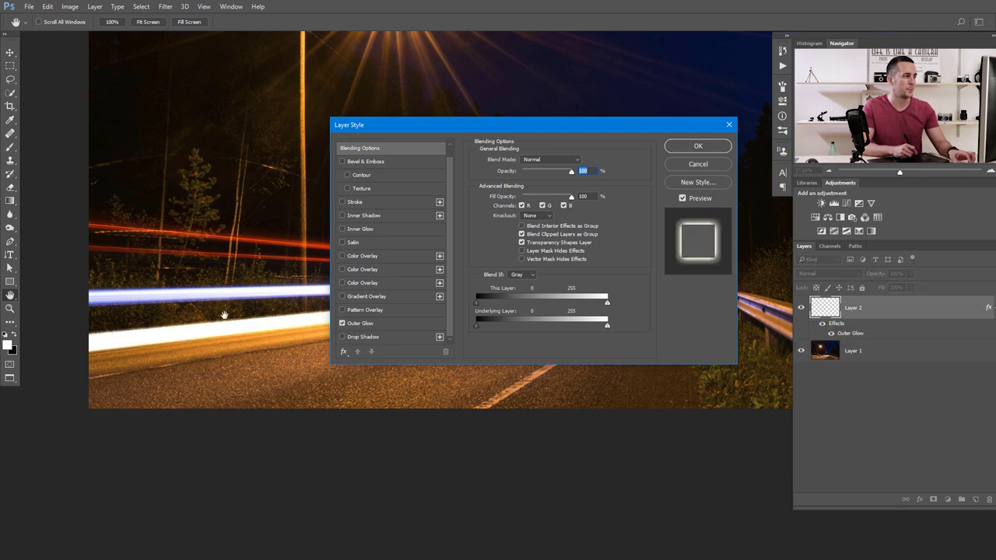
drag(502, 127, 560, 339)
drag(237, 306, 296, 205)
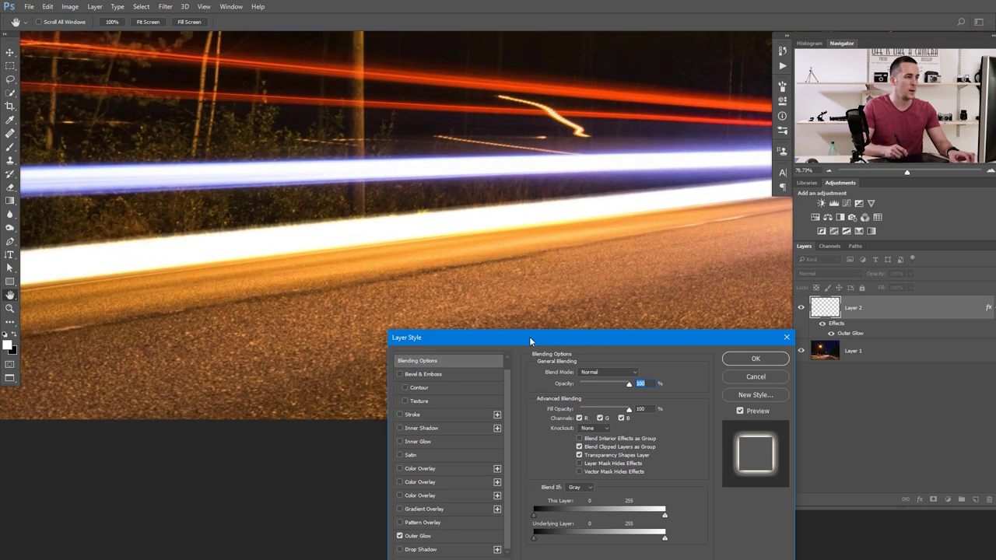
drag(530, 337, 535, 312)
click(428, 512)
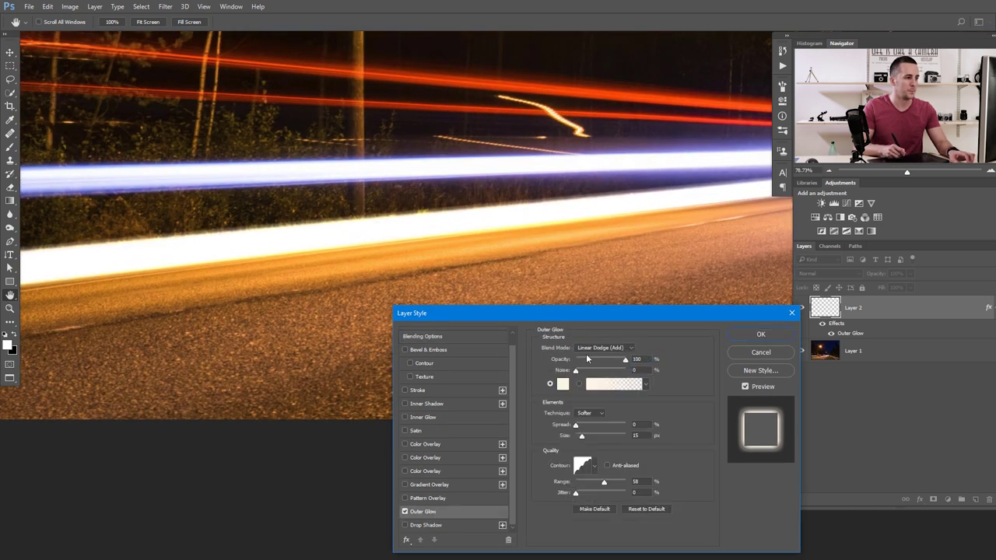
Set the outer glow colour to a saturated violet-blue sampled from the edge of the original white trail
click(566, 385)
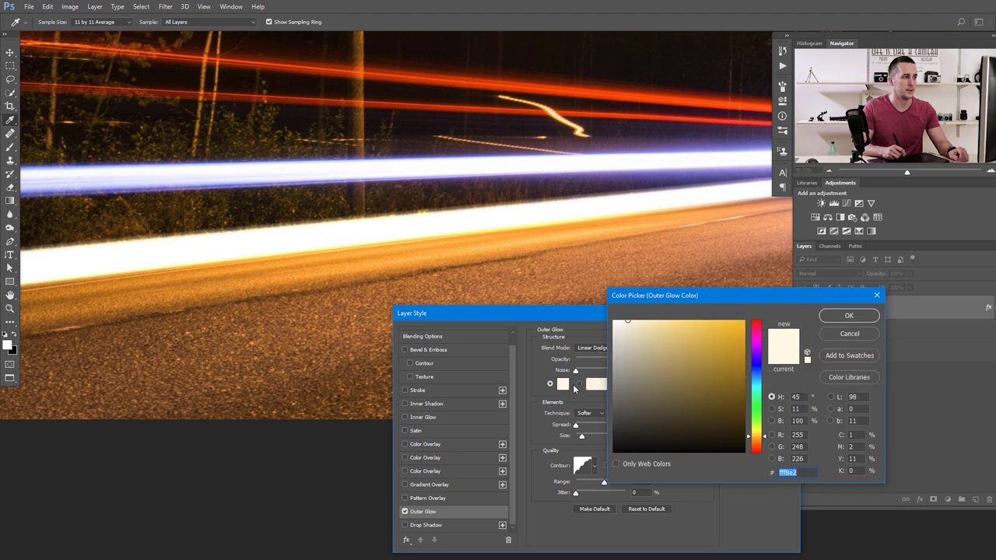
drag(508, 150, 511, 164)
mouse_move(652, 359)
mouse_down()
mouse_move(685, 352)
mouse_move(685, 365)
mouse_move(704, 354)
mouse_move(696, 358)
mouse_up()
click(835, 318)
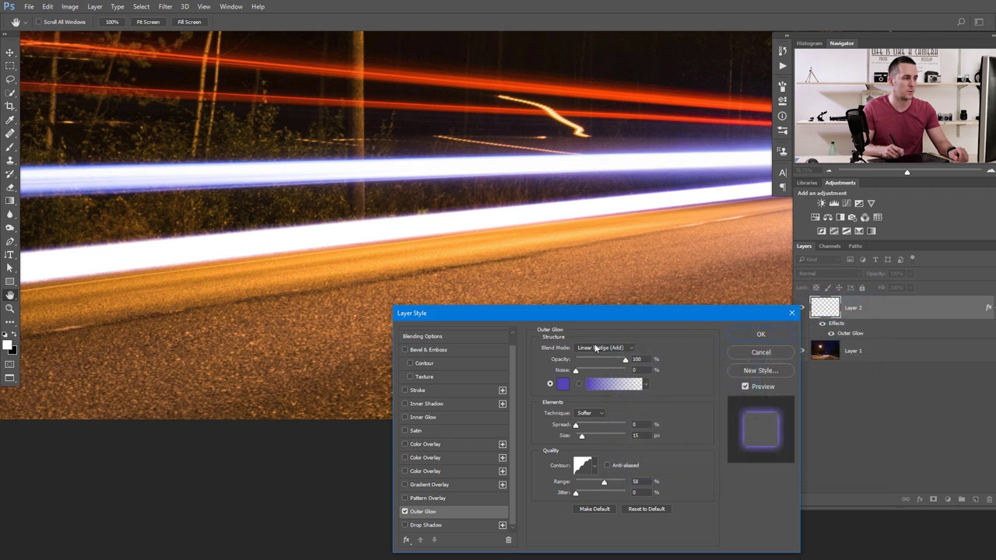
Try the Screen blend mode on the outer glow, and return it to Linear Dodge (Add)
click(614, 350)
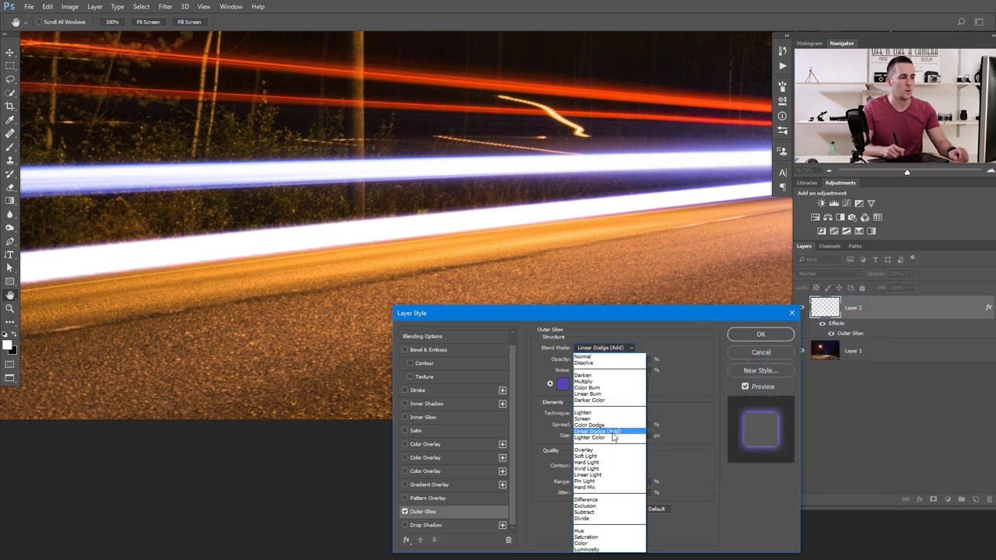
click(591, 420)
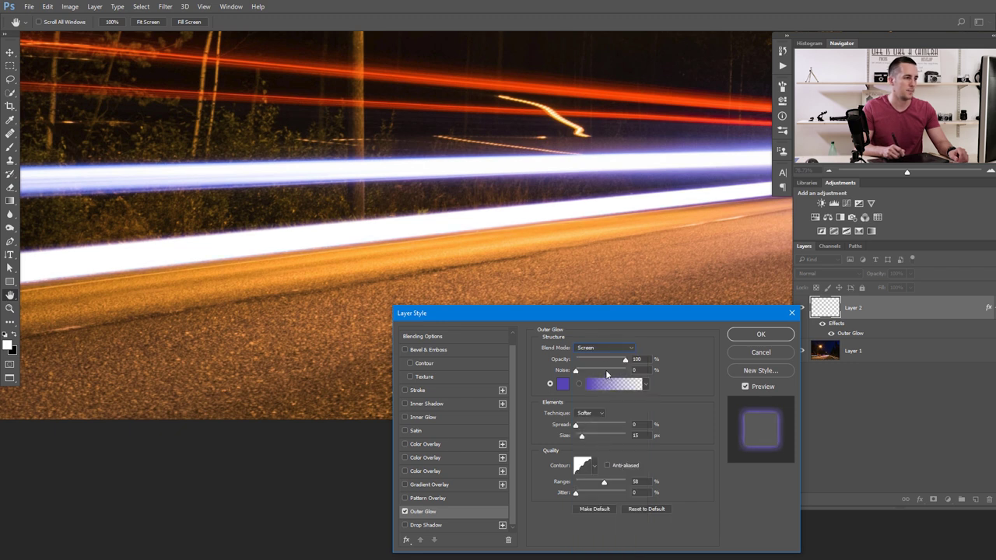
click(605, 348)
click(614, 434)
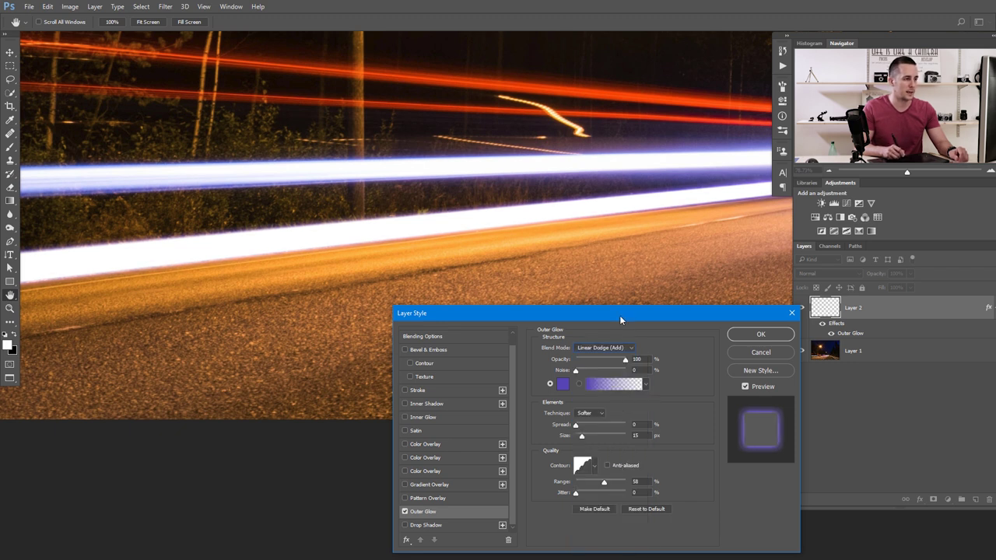
Try an outer glow size of 43 px with the straight linear contour
drag(619, 317, 636, 297)
drag(608, 415, 609, 416)
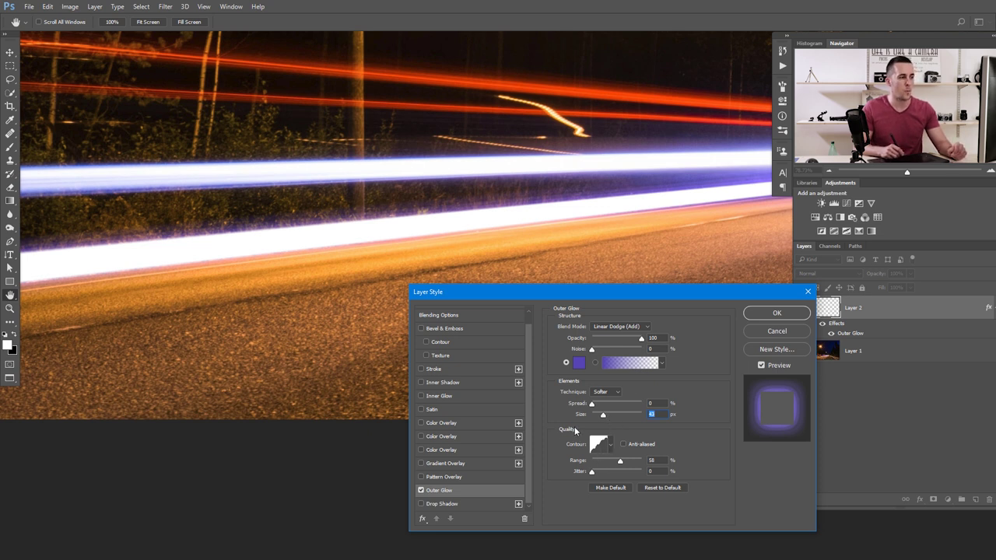
click(611, 448)
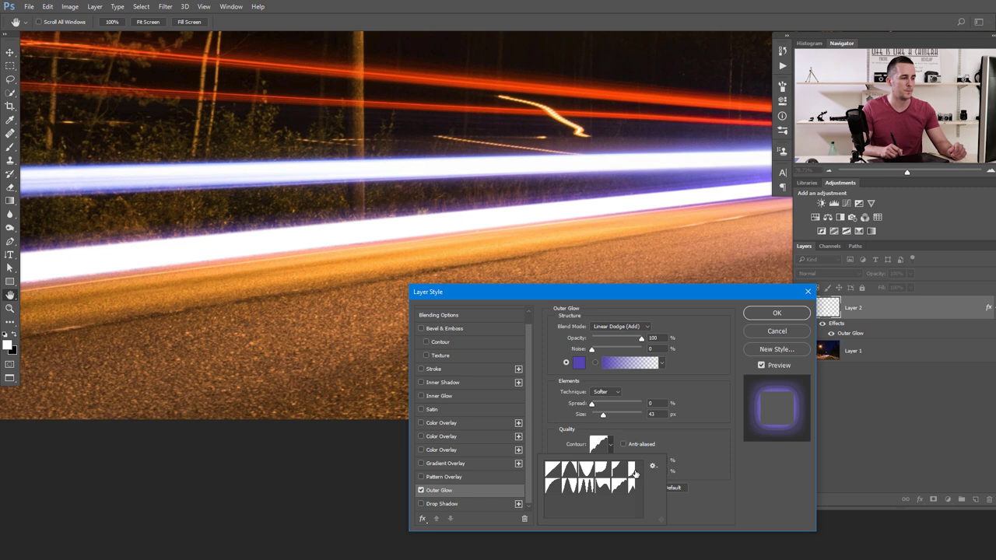
click(551, 471)
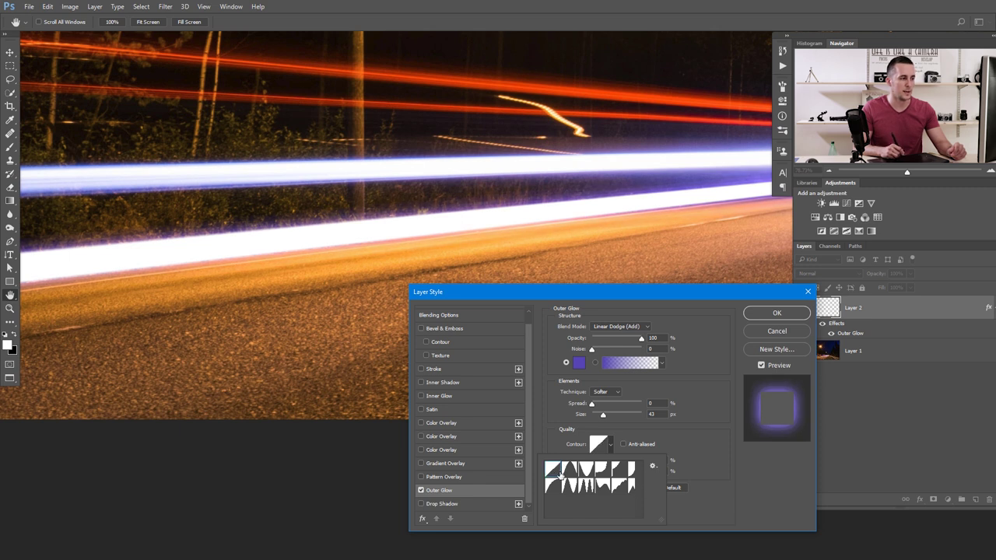
click(698, 444)
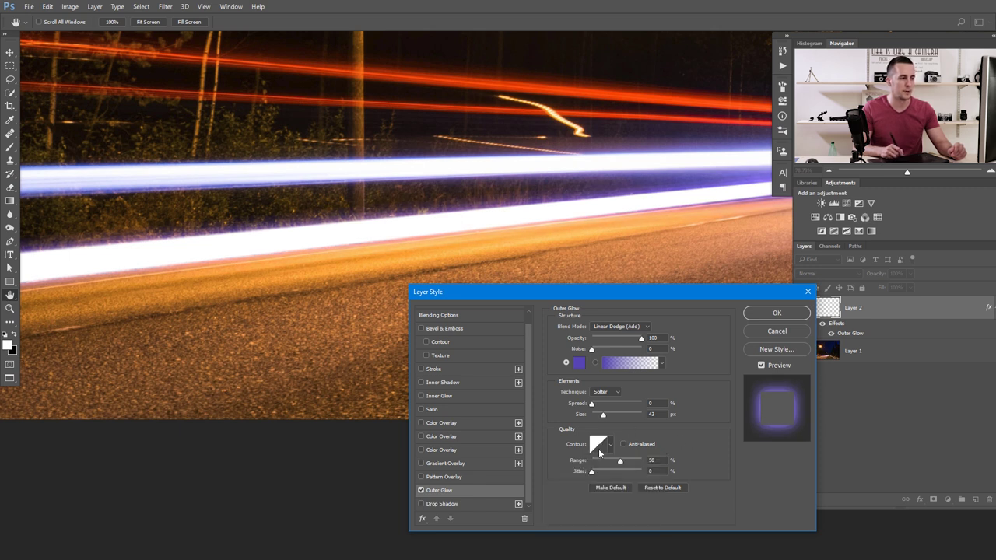
Set the outer glow size to 57 px and apply the Rounded Steps contour
drag(605, 414, 604, 415)
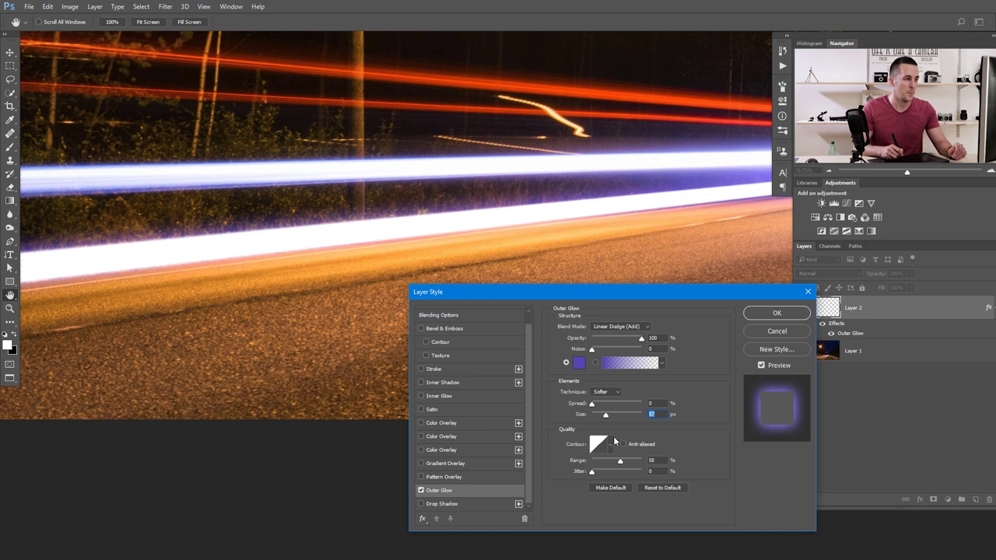
click(611, 449)
click(620, 488)
click(690, 441)
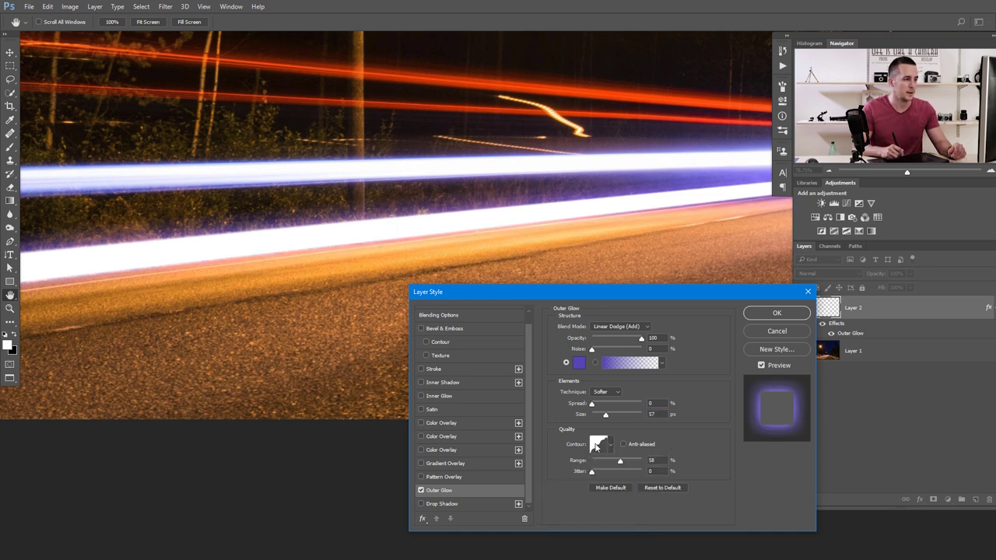
click(598, 443)
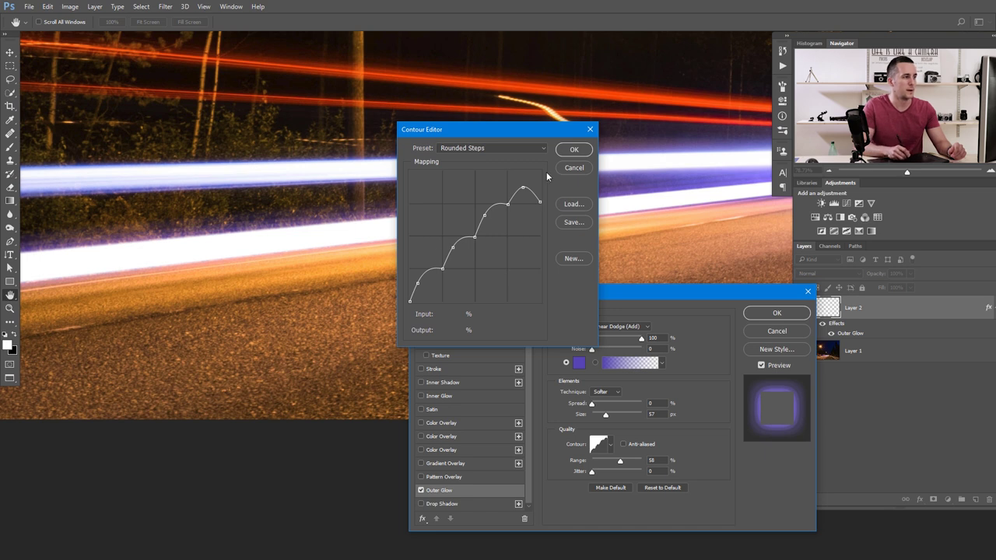
click(573, 149)
Reduce the outer glow size to 40 px and shift the glow colour towards blue, #434eb7
scroll(474, 242, up, 5)
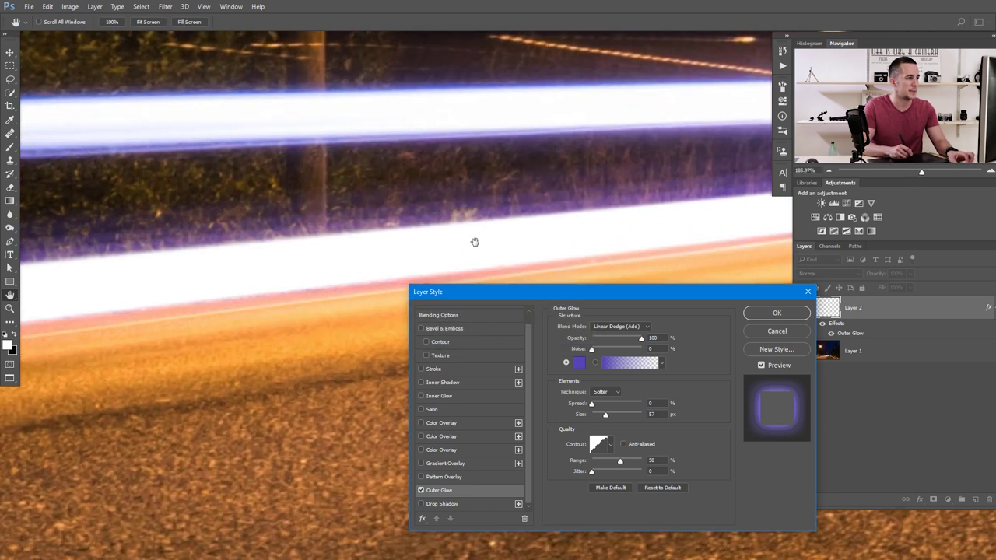
drag(606, 416, 606, 416)
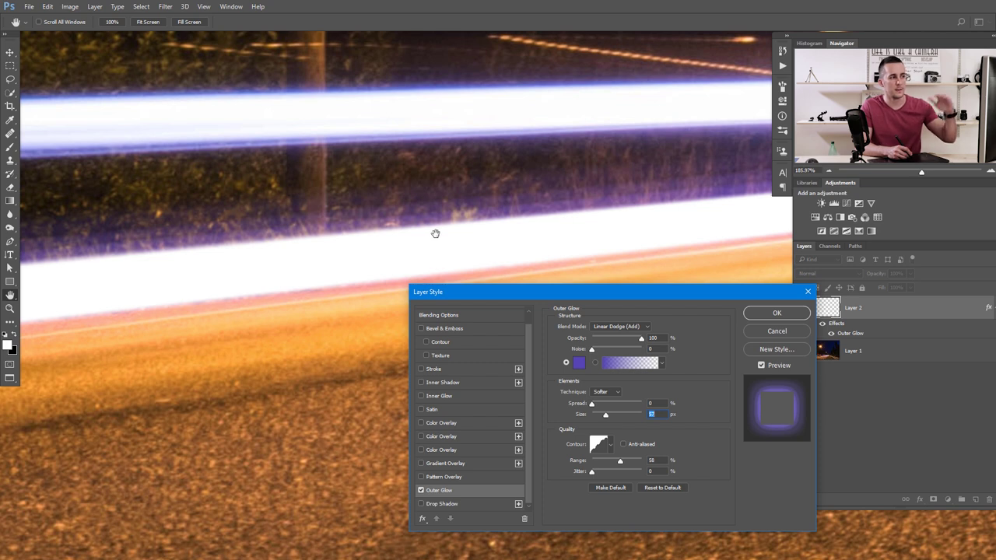
drag(606, 414, 603, 418)
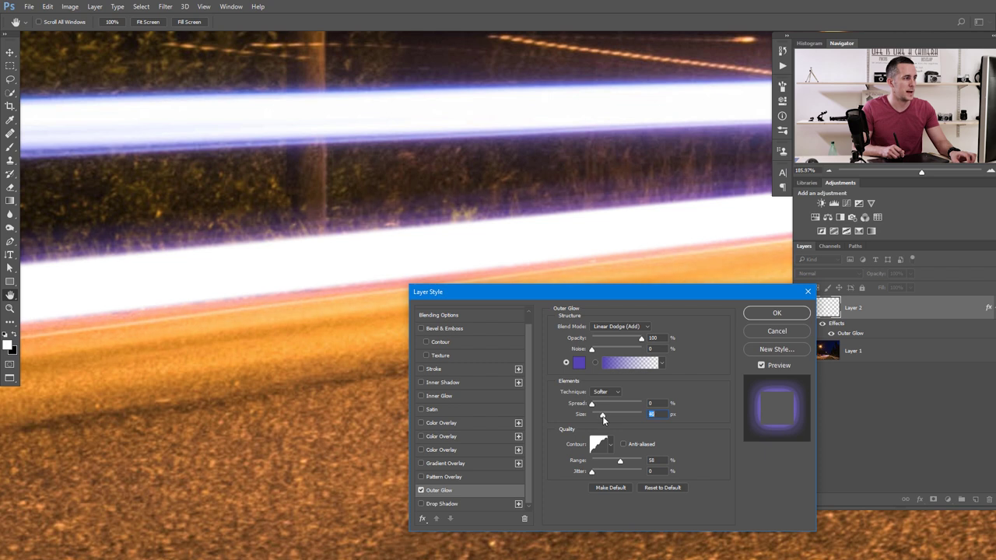
click(580, 364)
drag(755, 362, 755, 371)
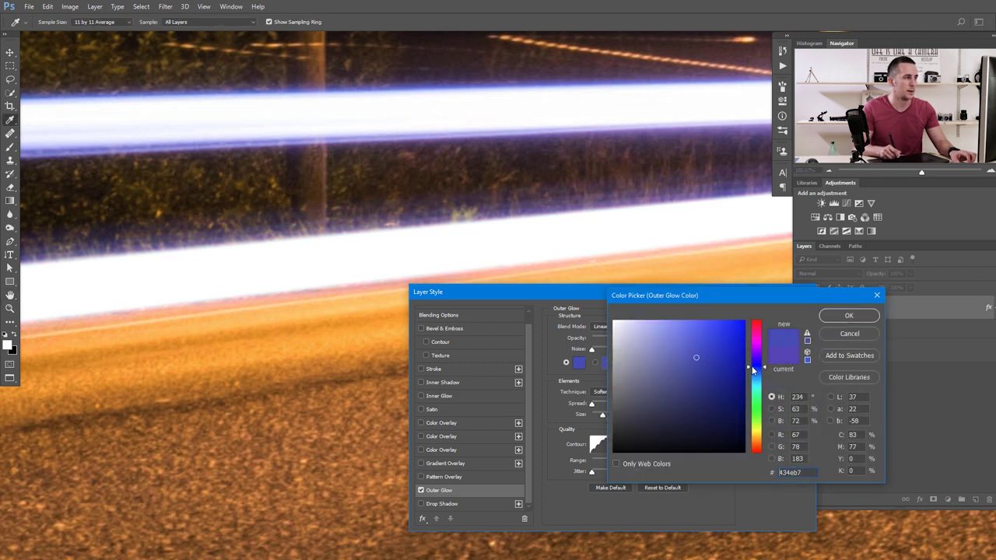
click(836, 317)
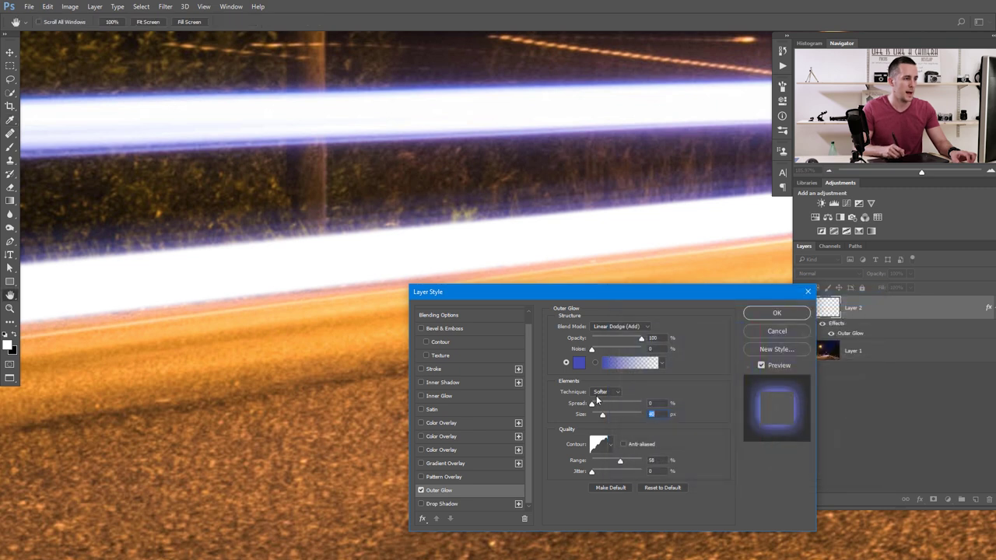
Set the outer glow's spread to 6% and its range to 67%, and apply the layer style
drag(592, 403, 595, 406)
mouse_move(627, 461)
mouse_down()
mouse_move(612, 457)
mouse_move(624, 458)
mouse_up()
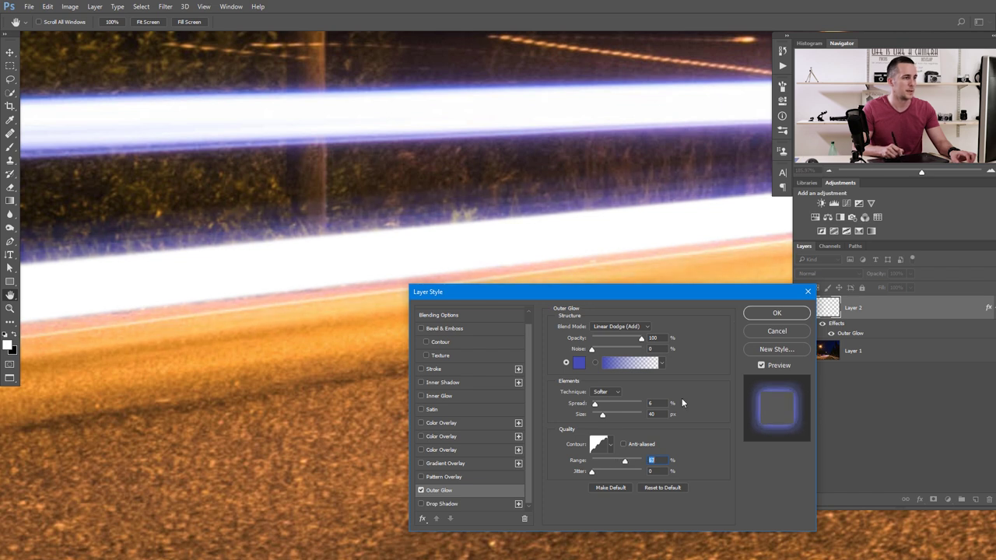
click(776, 313)
Reopen Layer 2's outer glow and change its colour to a lighter blue, #4d6ec2
drag(519, 268, 472, 269)
scroll(482, 269, down, 2)
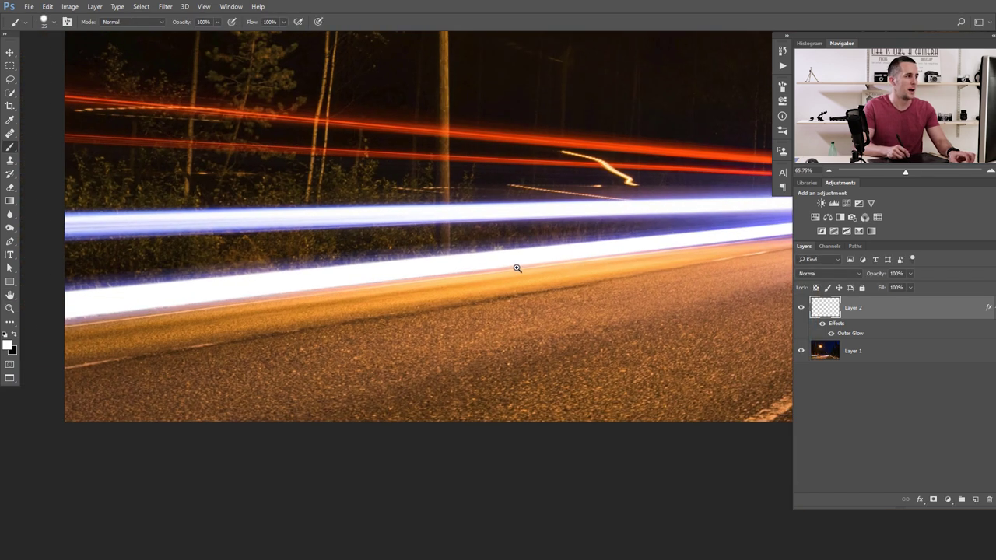
scroll(246, 270, up, 2)
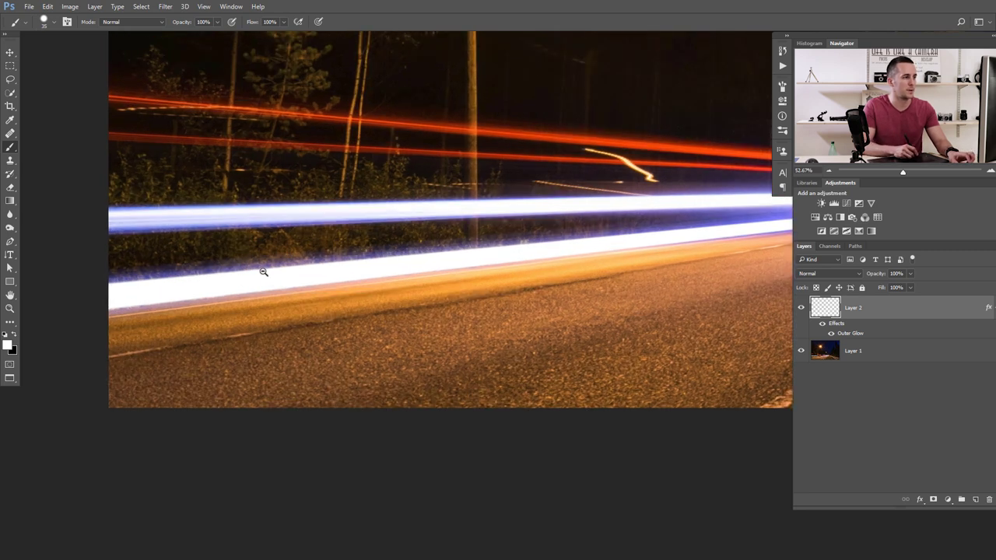
double_click(851, 333)
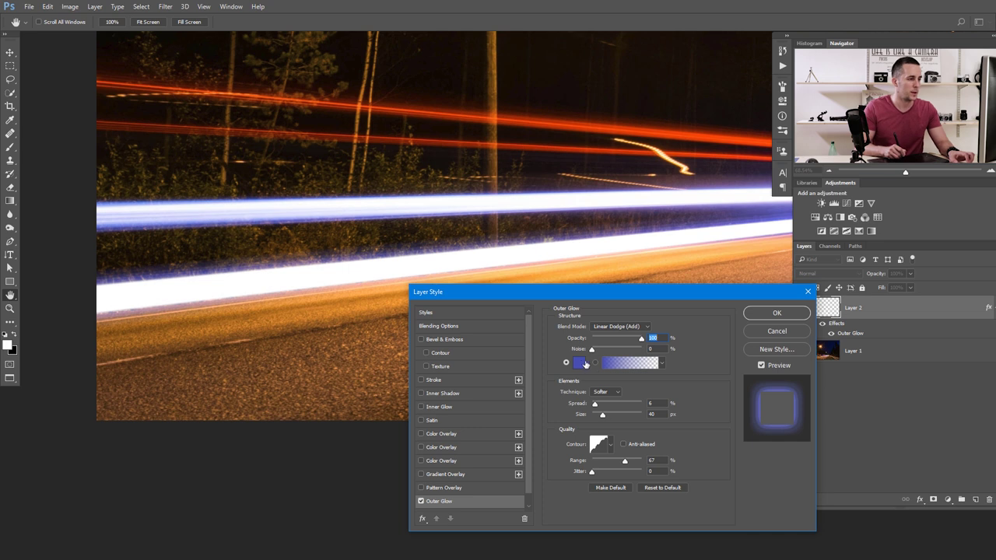
click(585, 364)
drag(750, 373, 748, 373)
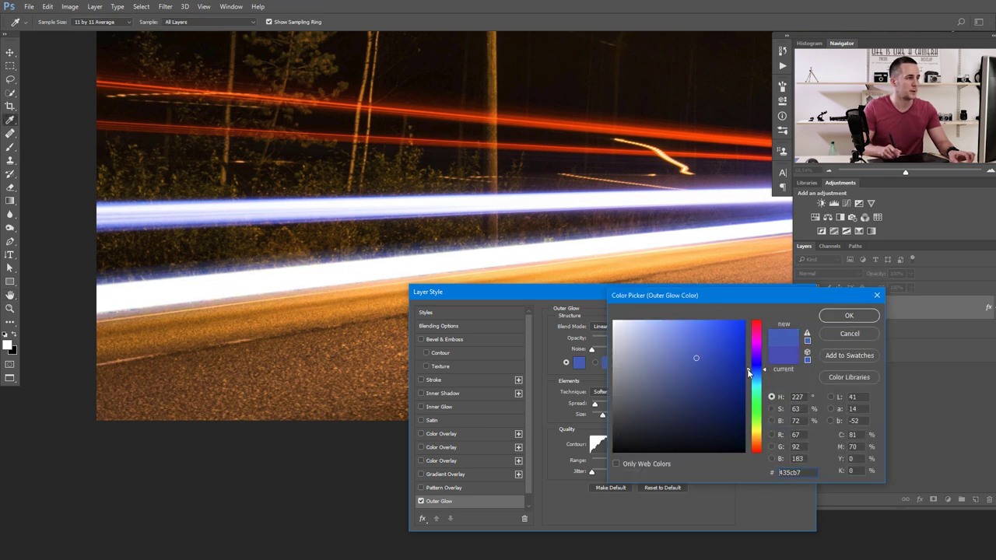
drag(764, 372, 765, 375)
mouse_move(695, 355)
mouse_down()
mouse_move(686, 353)
mouse_move(717, 357)
mouse_move(709, 339)
mouse_move(693, 353)
mouse_up()
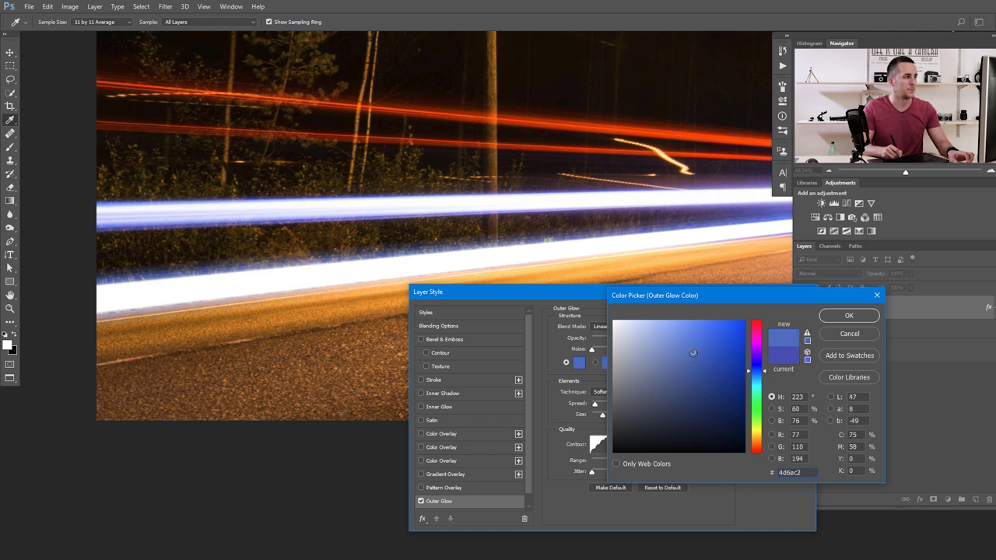
click(849, 315)
click(766, 314)
Add a layer mask to Layer 2
scroll(582, 297, down, 3)
drag(583, 297, 416, 271)
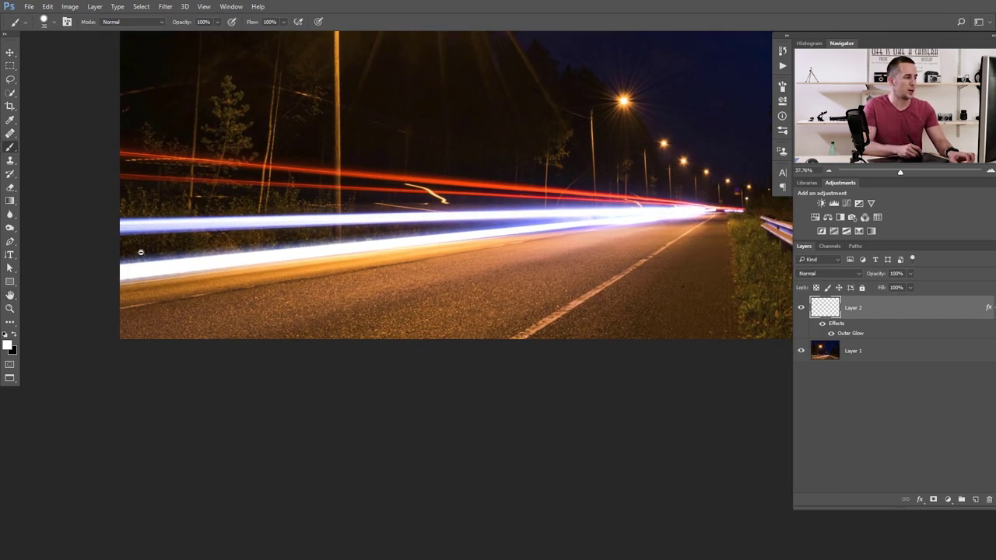
scroll(163, 252, up, 4)
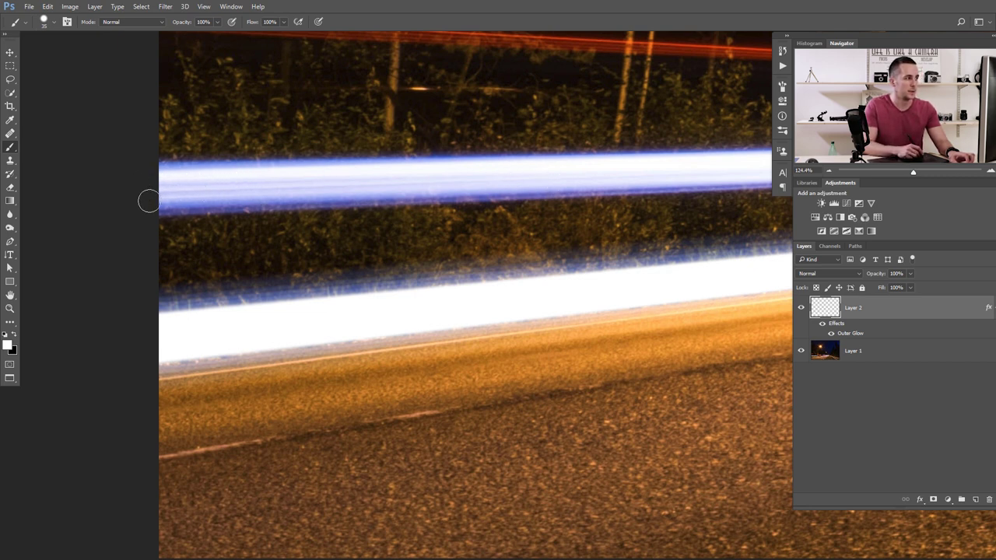
click(933, 498)
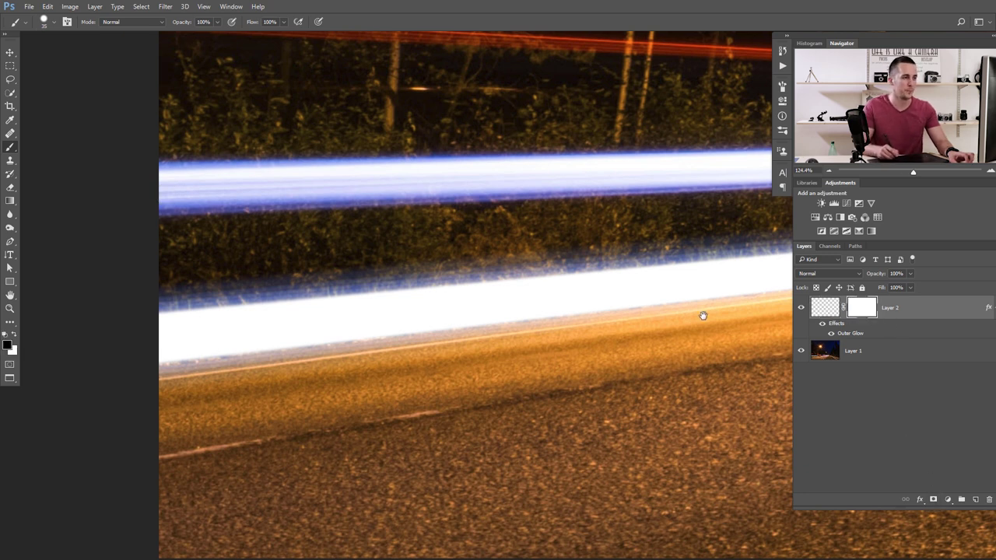
drag(703, 316, 658, 294)
drag(597, 297, 582, 298)
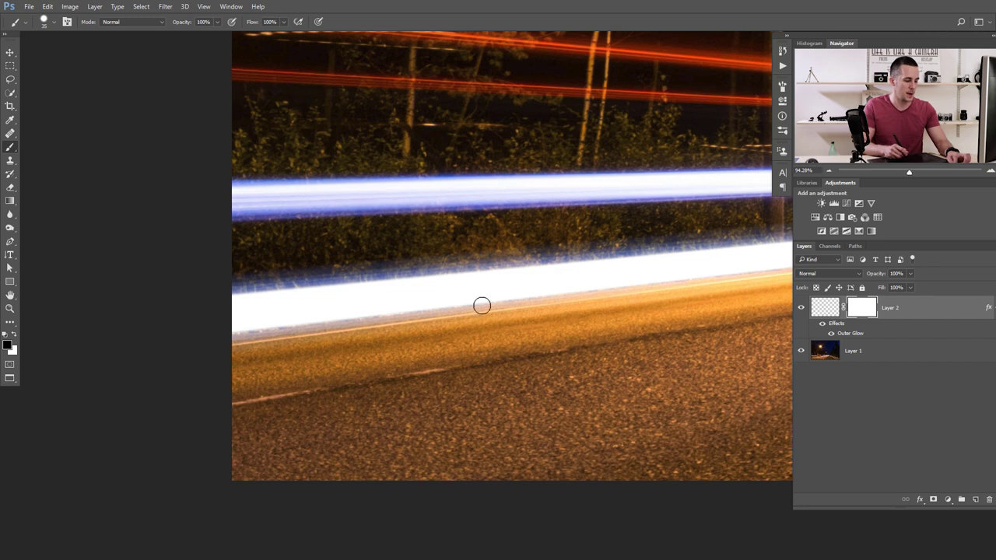
Paint thin black streaks along the white trail on Layer 2's mask using a small brush with 0% hardness at 10% opacity
right_click(372, 277)
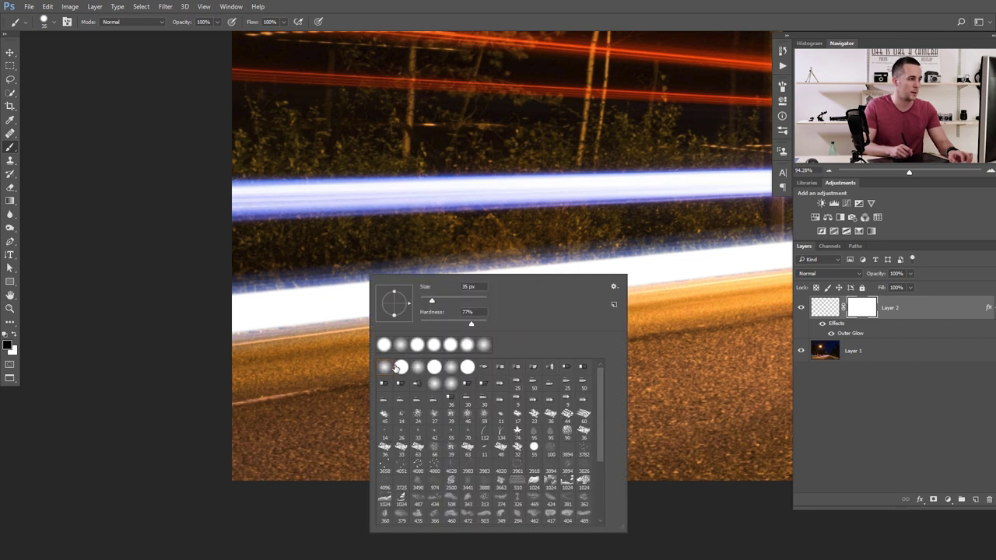
mouse_move(428, 322)
mouse_down()
mouse_move(419, 321)
mouse_move(420, 301)
mouse_up()
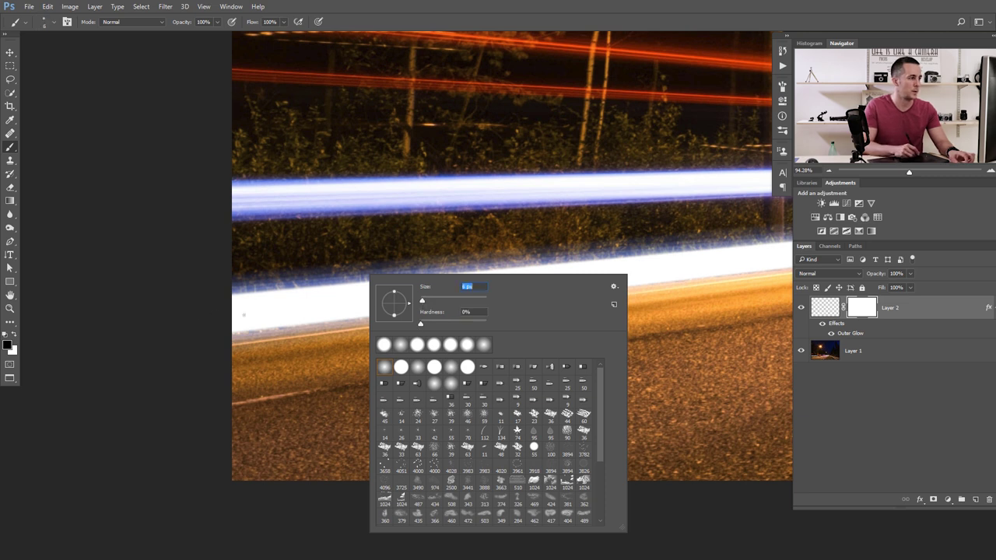
drag(234, 313, 361, 318)
key(ctrl+z)
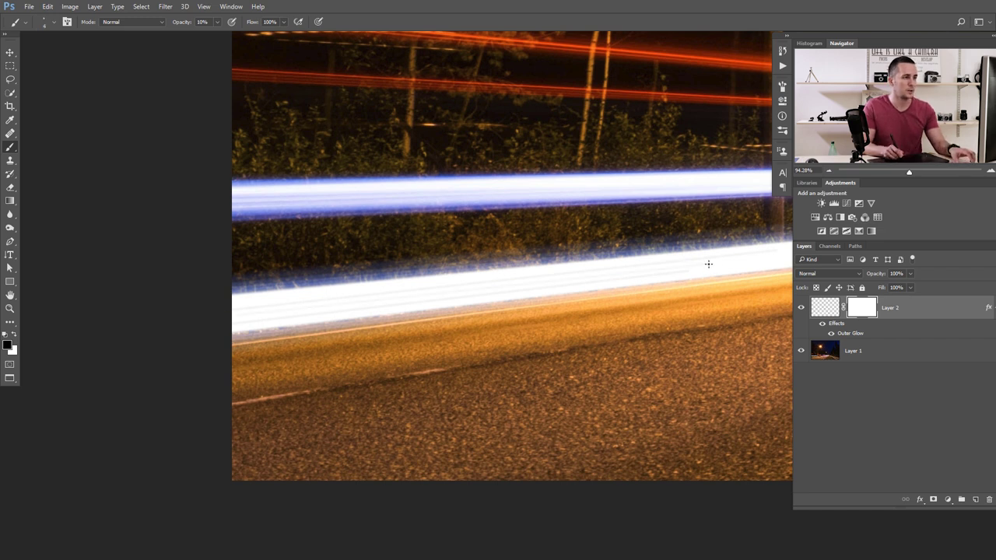
Paint over the white trail on Layer 2's mask with a larger soft brush at 3% opacity
space+drag(631, 265, 356, 267)
ctrl+space+drag(650, 250, 611, 252)
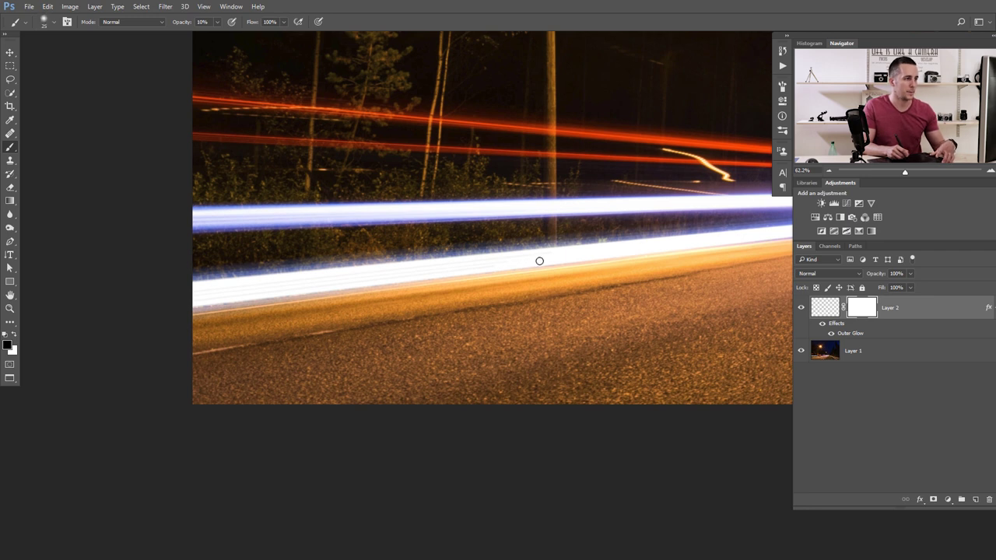
key(0)
key(3)
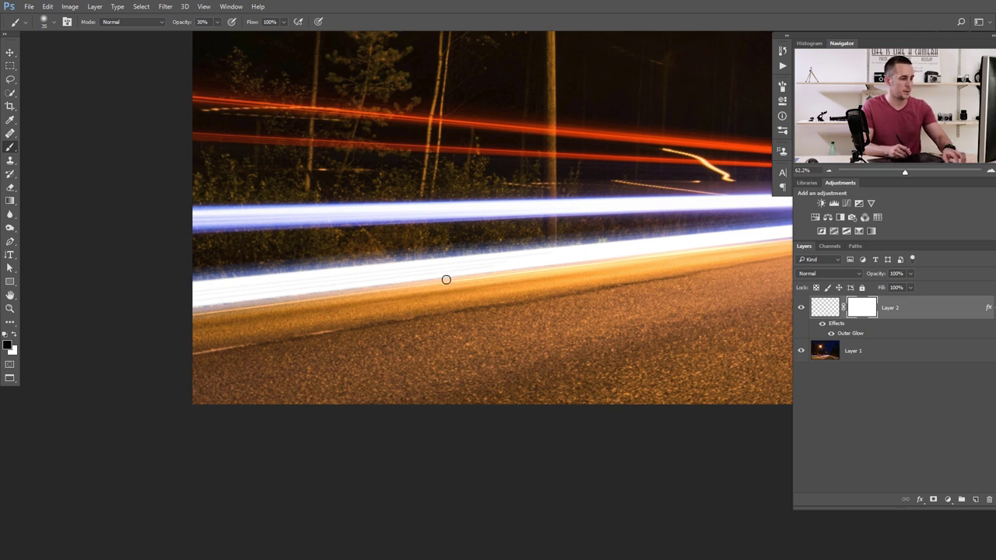
key(0)
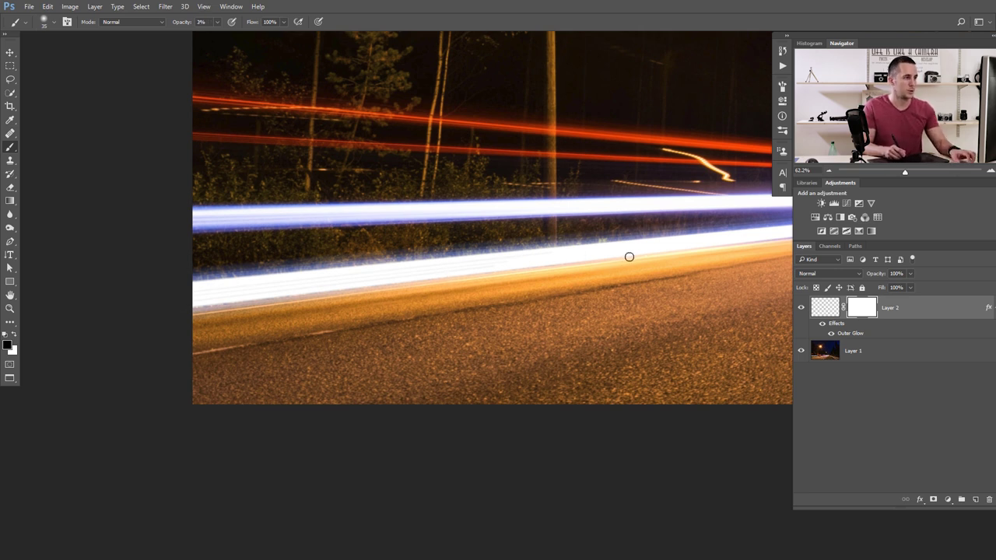
key(3)
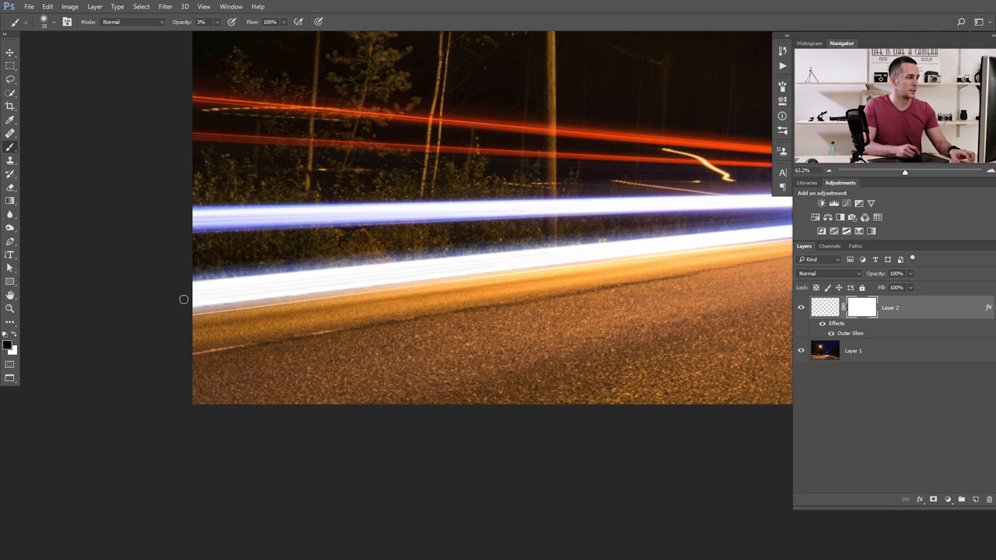
mouse_move(245, 292)
mouse_down()
mouse_move(568, 254)
mouse_move(464, 259)
mouse_up()
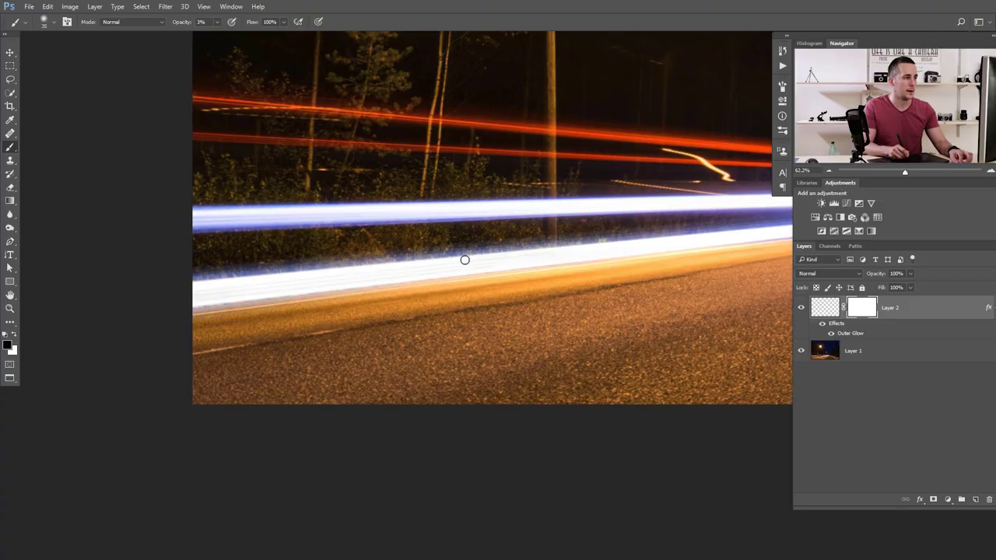
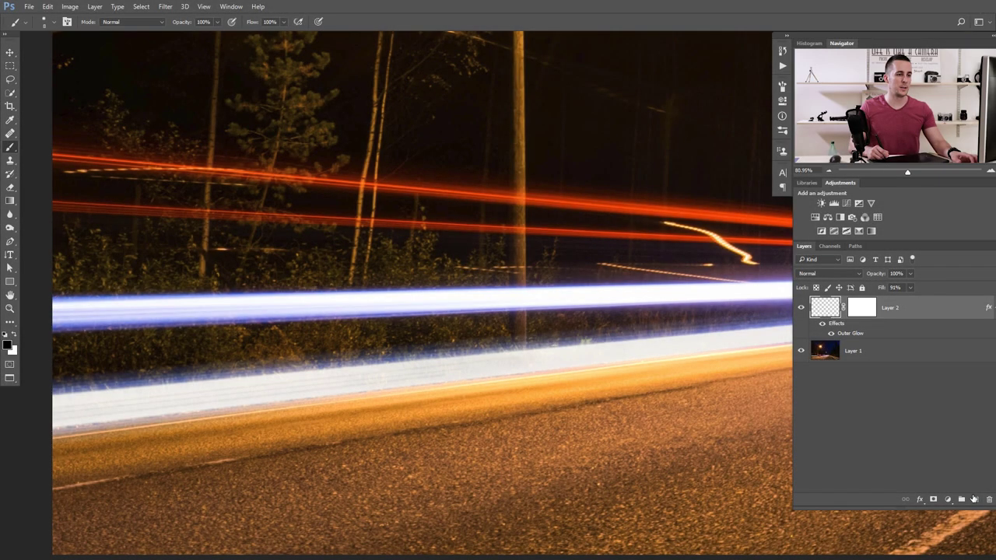
Create a new layer clipped to Layer 2 and set the foreground colour to a saturated blue, #2d44e6, based on the original trail
click(974, 498)
drag(831, 314, 846, 319)
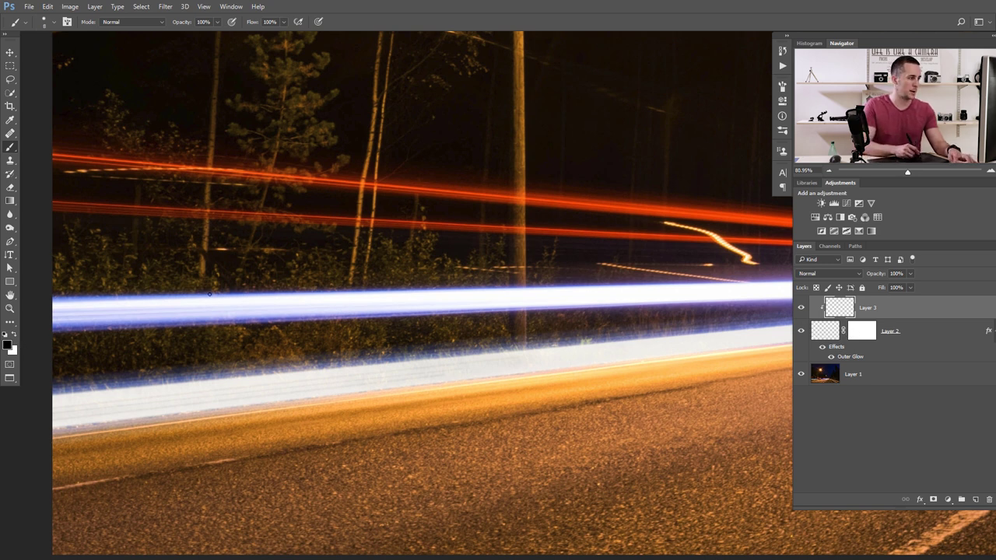
alt+click(221, 290)
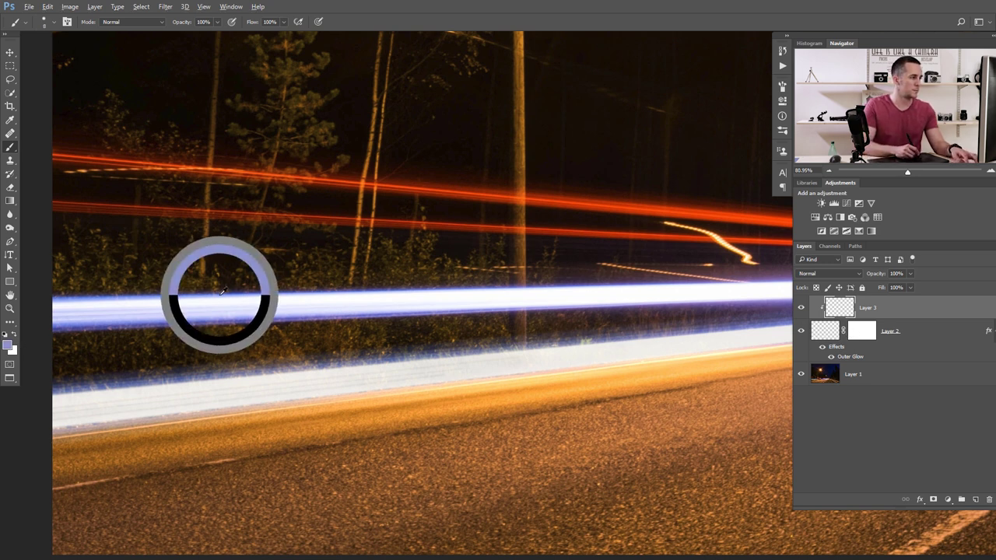
click(9, 345)
click(722, 328)
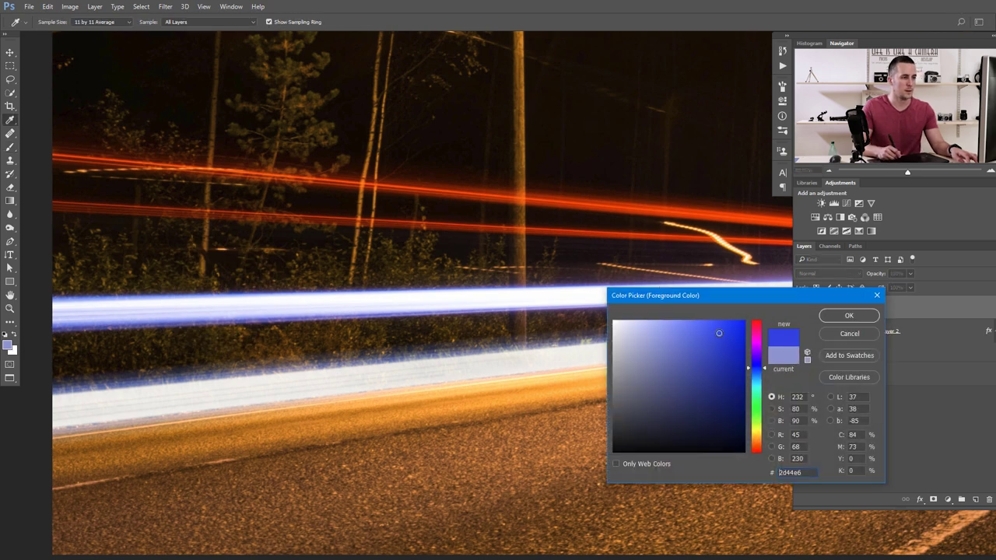
click(847, 314)
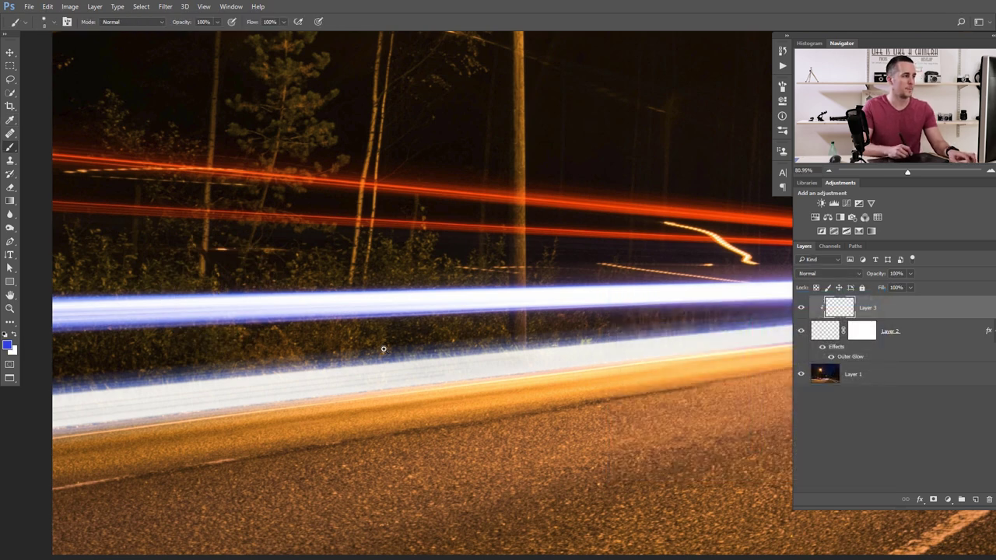
Try a blue stroke along the lower edge of the artificial trail with the small 0% hardness brush, and undo it
drag(384, 349, 480, 285)
drag(411, 319, 444, 320)
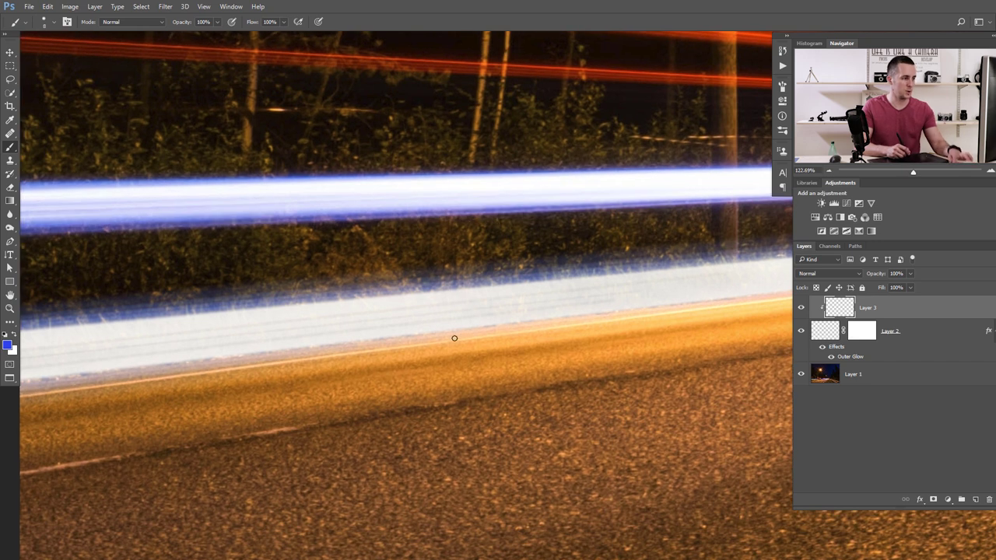
right_click(452, 329)
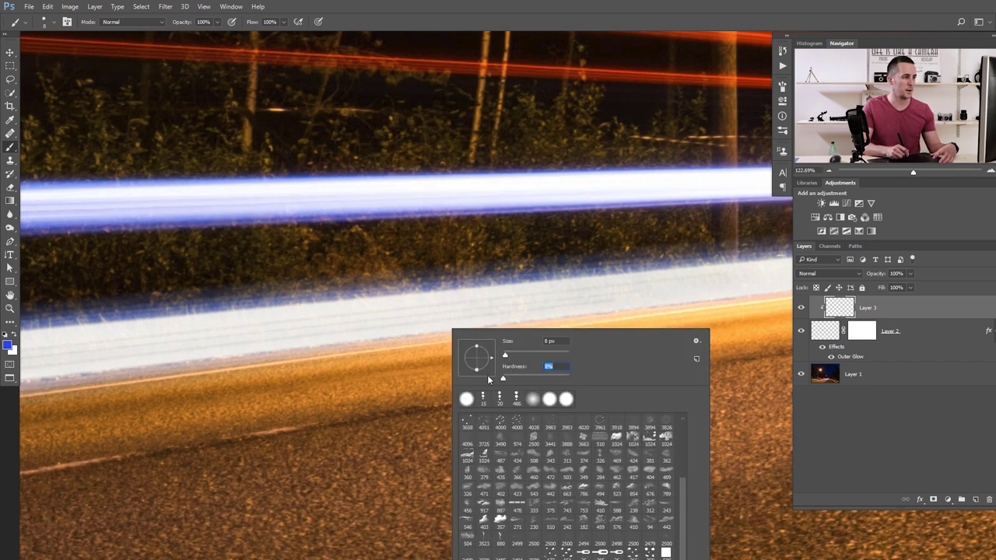
key(Return)
drag(373, 336, 476, 323)
key(ctrl+z)
Try a larger soft brush at 10% opacity along the artificial trail, and undo the stroke
key(bracketright)
key(bracketright)
key(bracketright)
key(1)
scroll(405, 318, down, 3)
drag(224, 336, 515, 298)
key(ctrl+z)
Tint the artificial trail faintly blue on the clipped layer with a smaller soft brush at 5% opacity
key(0)
key(5)
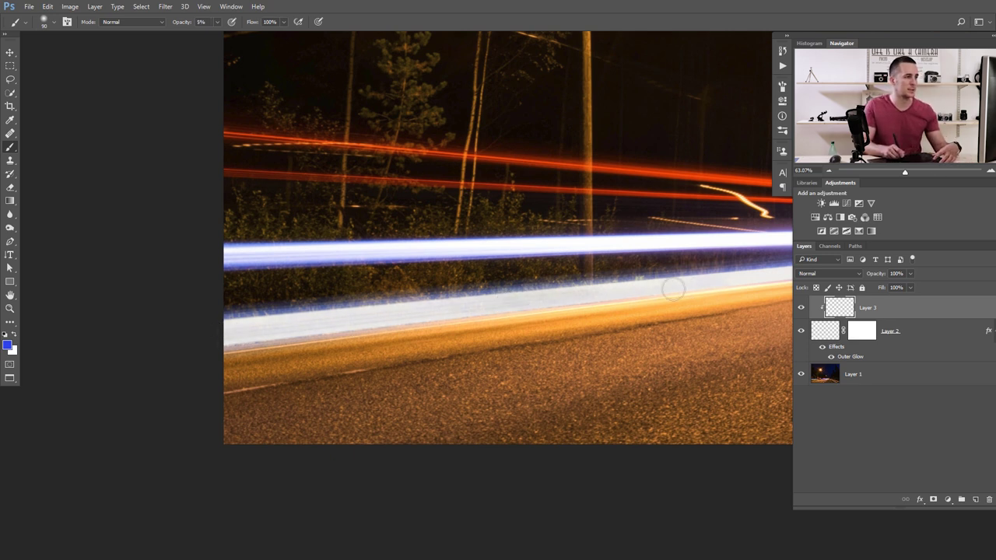
key(bracketleft)
key(bracketleft)
key(bracketleft)
key(bracketleft)
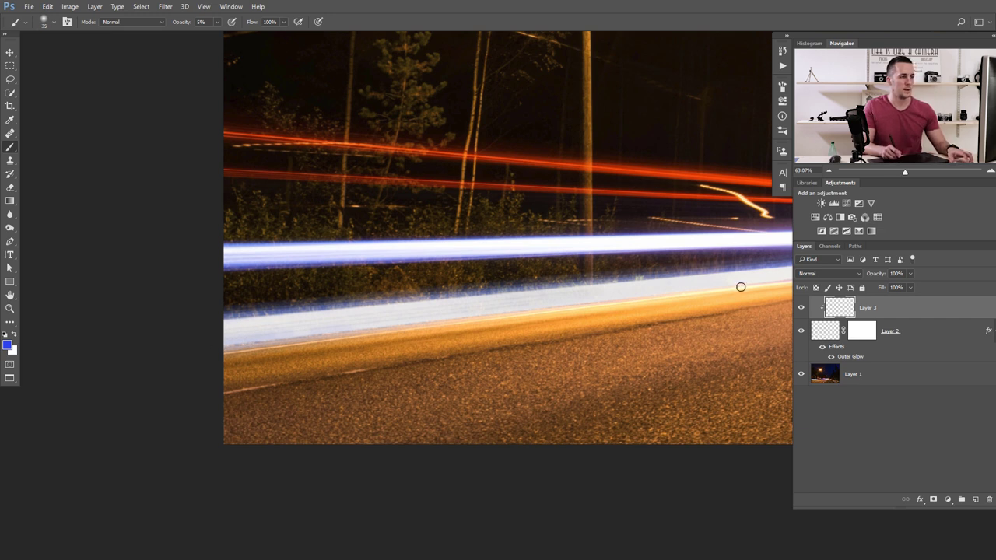
Release Layer 3 from its clipping mask and paint a faint blue tint along the artificial trail with a soft 50 px brush at 5% opacity
drag(516, 312, 489, 336)
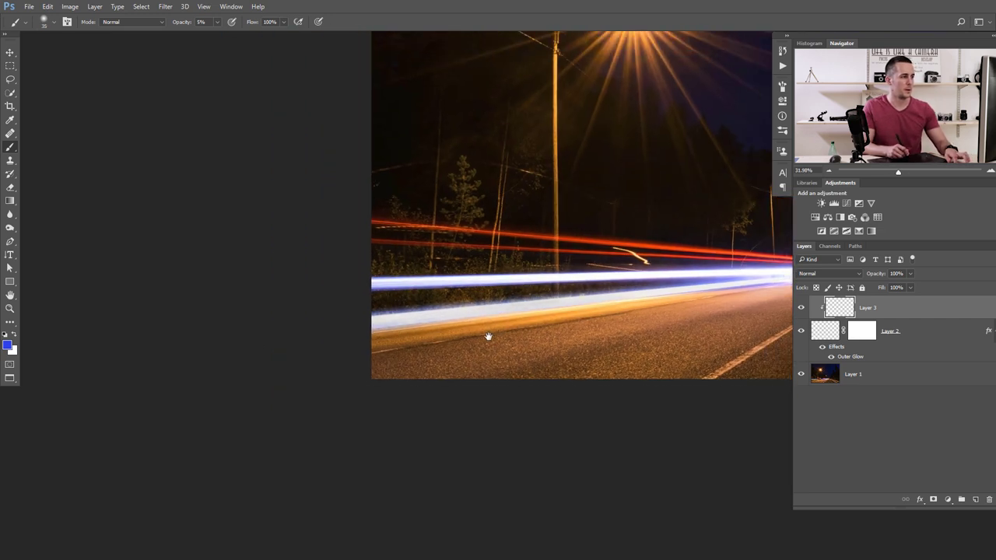
click(413, 331)
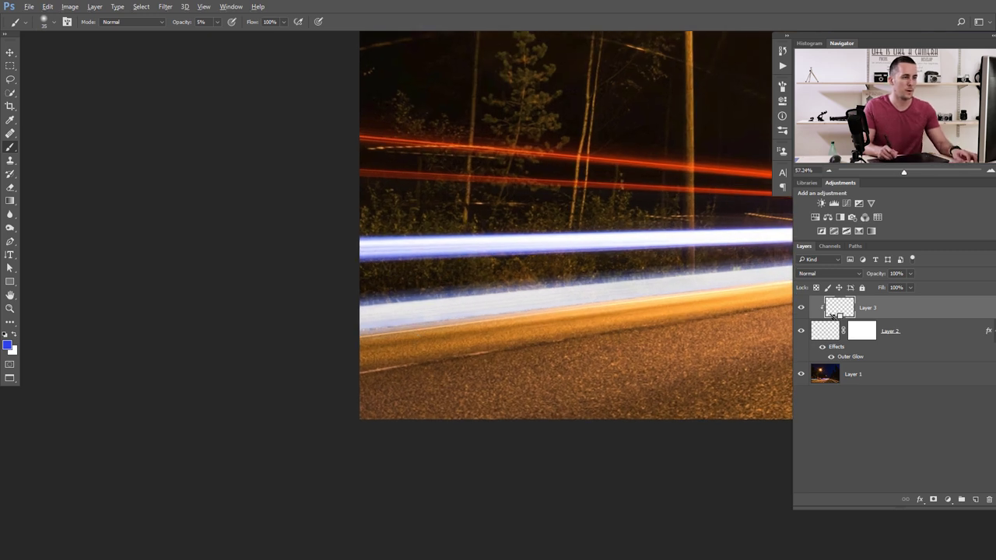
alt+click(831, 316)
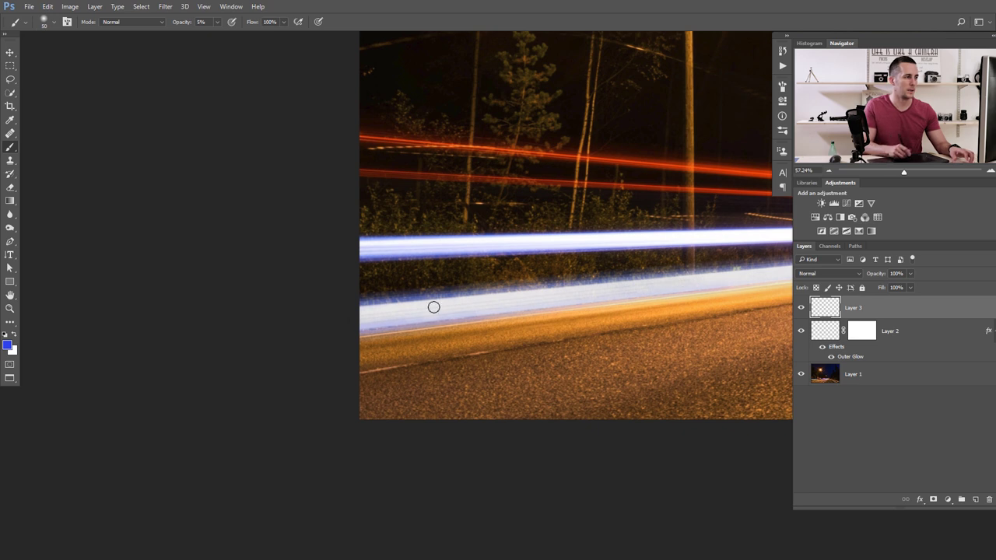
drag(517, 313, 424, 322)
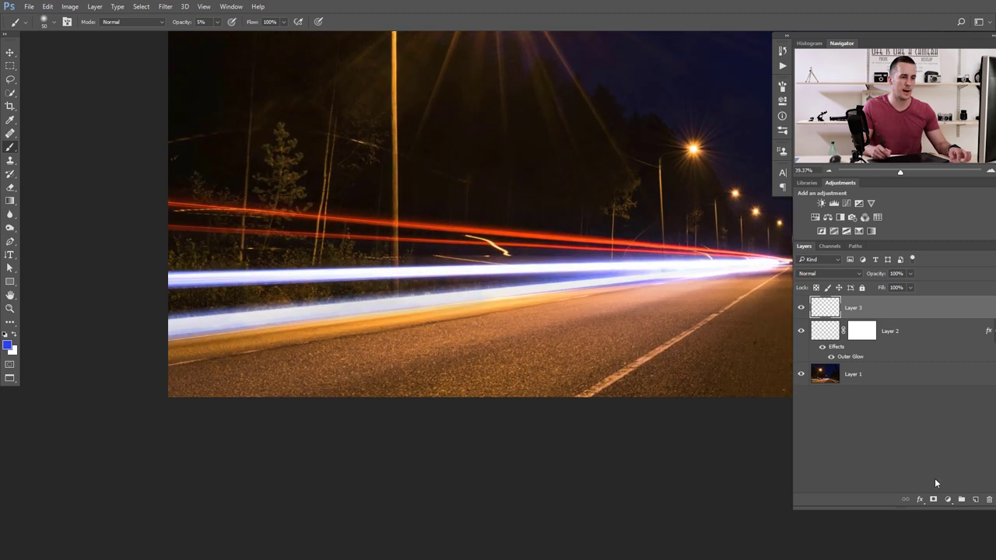
Add a mask to Layer 3 and reduce the blue spilling onto the road with a soft black 250 px brush at 5% opacity
click(932, 499)
key(bracketright)
key(bracketright)
key(bracketright)
key(bracketright)
key(bracketright)
key(bracketright)
key(bracketright)
key(bracketright)
key(bracketright)
key(bracketright)
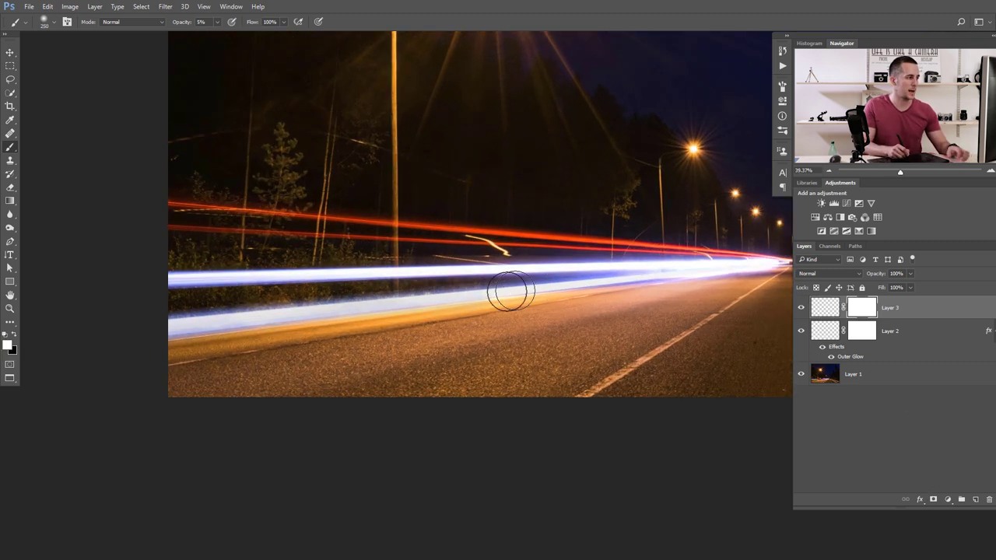
key(x)
mouse_move(497, 294)
mouse_down()
mouse_move(649, 273)
mouse_move(490, 297)
mouse_move(533, 283)
mouse_move(401, 296)
mouse_move(675, 270)
mouse_move(506, 311)
mouse_up()
drag(557, 333, 540, 339)
drag(540, 338, 457, 361)
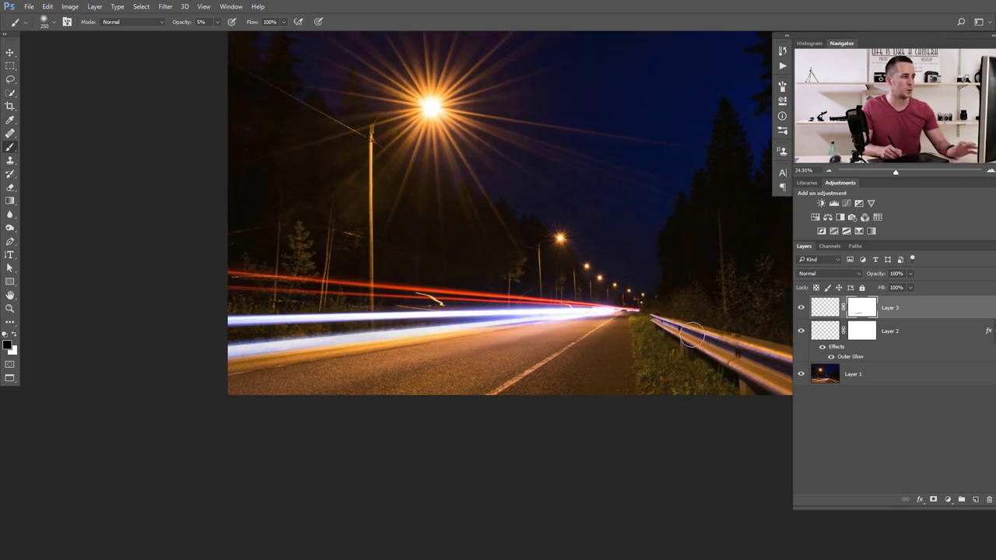
drag(594, 345, 538, 363)
Compare the photo with and without the artificial trail by toggling Layer 3 and Layer 2, and examine the original red trails
click(801, 309)
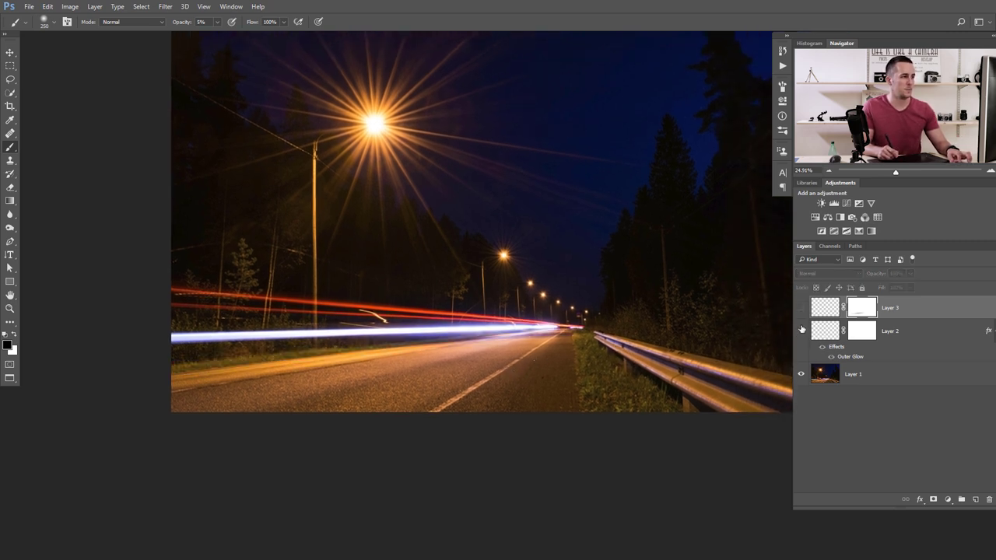
click(800, 331)
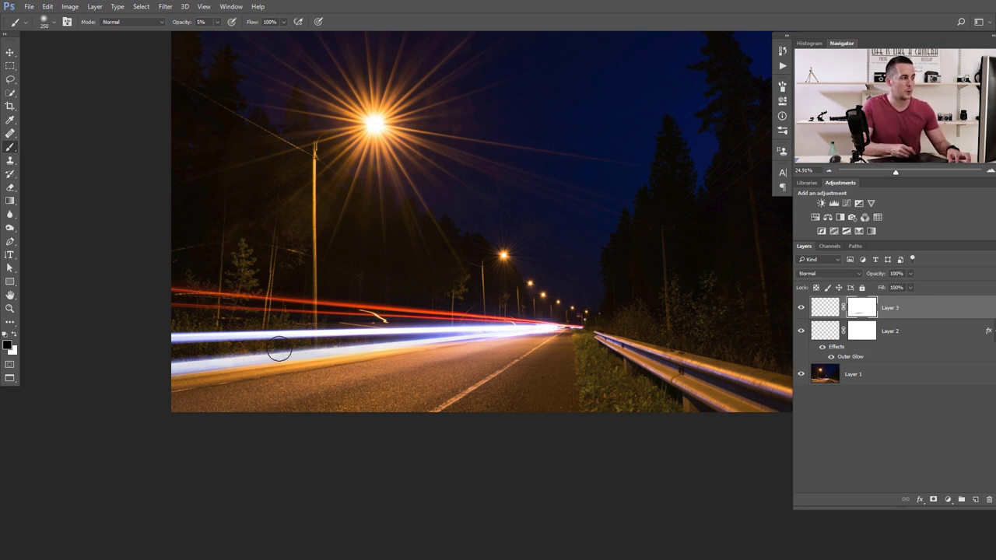
drag(188, 305, 303, 329)
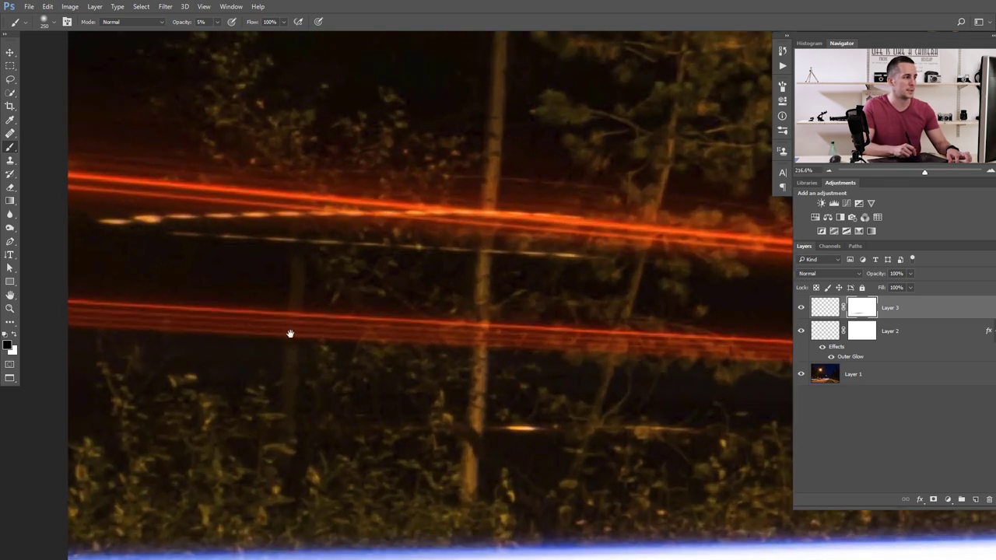
Reduce the brush size to 35 px over the lower red light trail
key(bracketleft)
key(bracketleft)
key(bracketleft)
key(bracketleft)
key(bracketleft)
key(bracketleft)
key(bracketleft)
key(bracketleft)
key(bracketleft)
key(bracketleft)
key(bracketleft)
key(bracketleft)
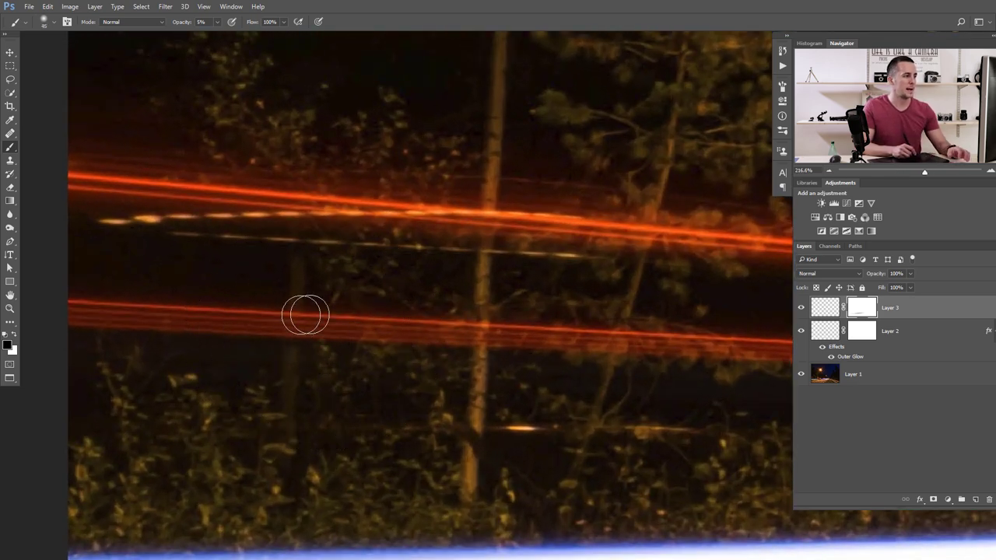
key(bracketleft)
key(bracketleft)
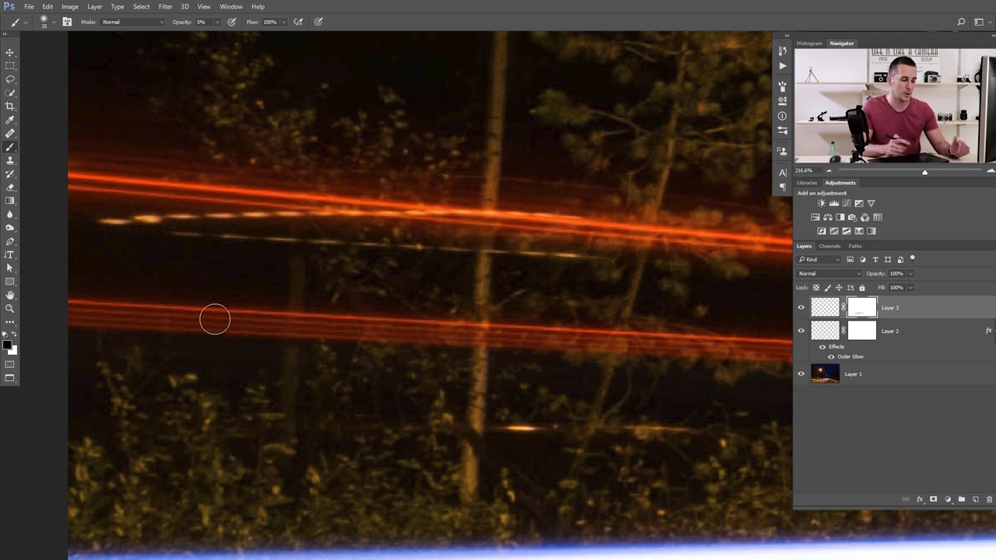
Create a new white document of 500 by 500 pixels and close the old document with three dots
key(ctrl+n)
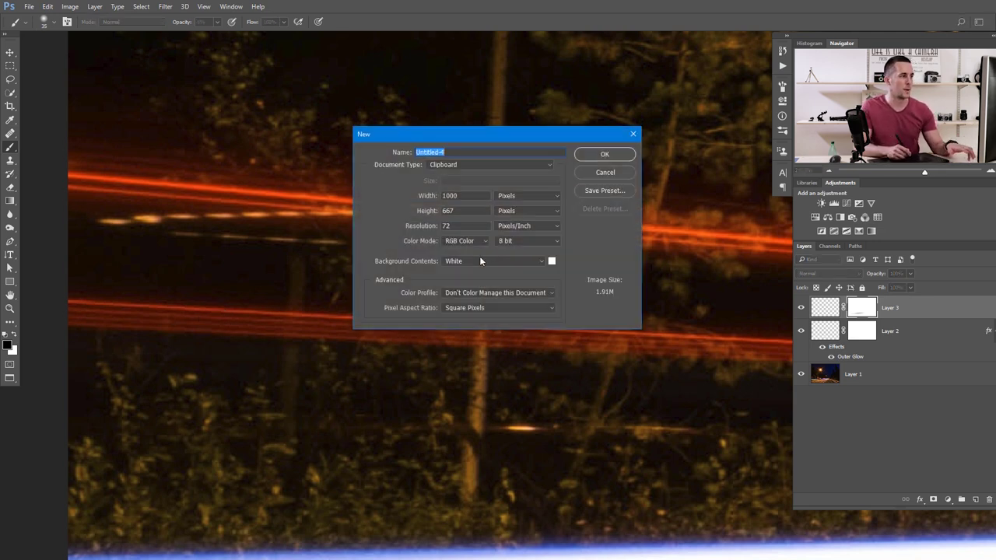
text(500)
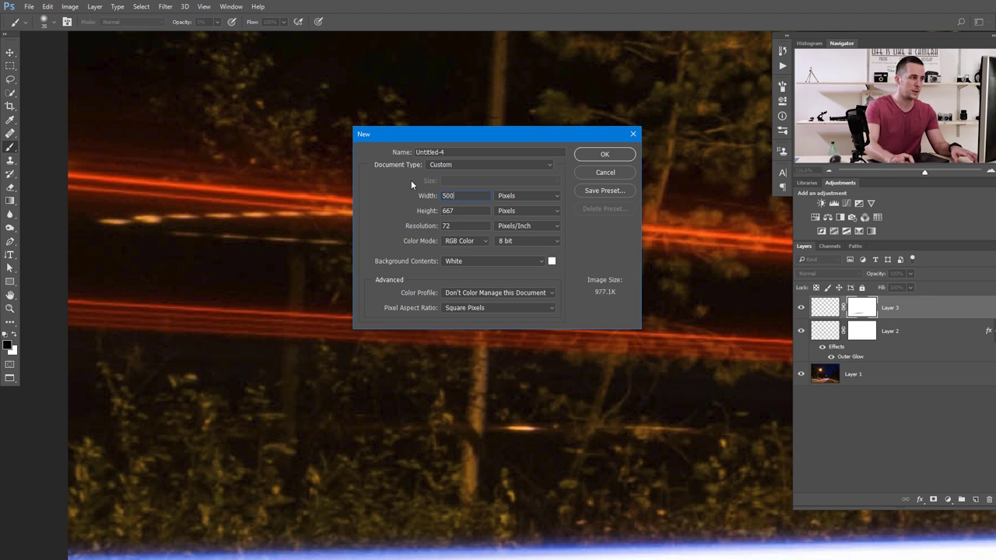
key(Tab)
text(500)
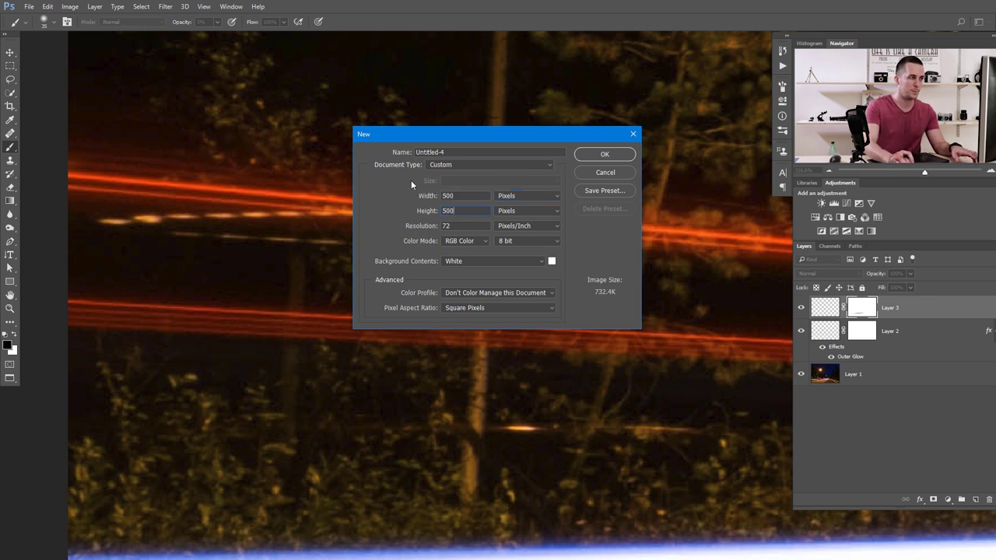
click(605, 159)
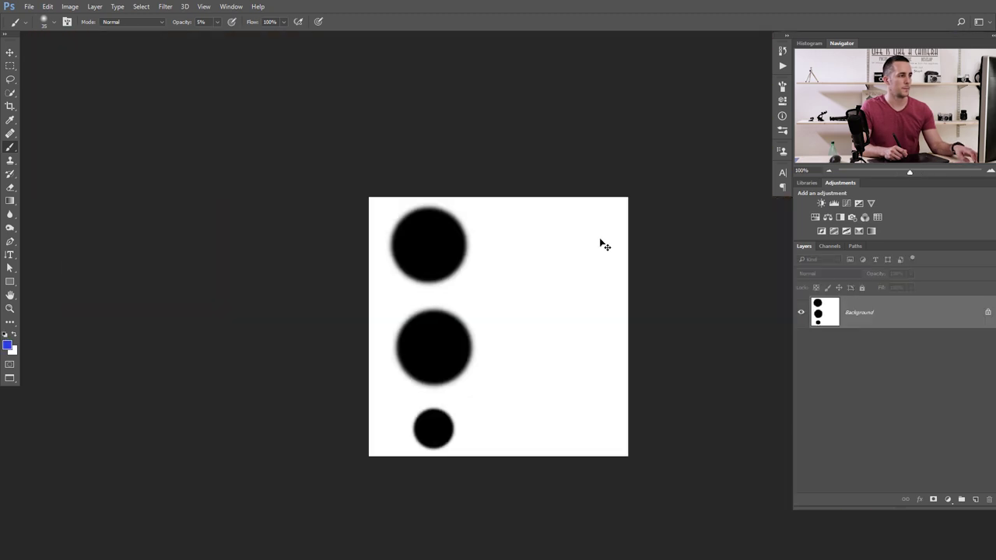
key(ctrl+w)
click(521, 232)
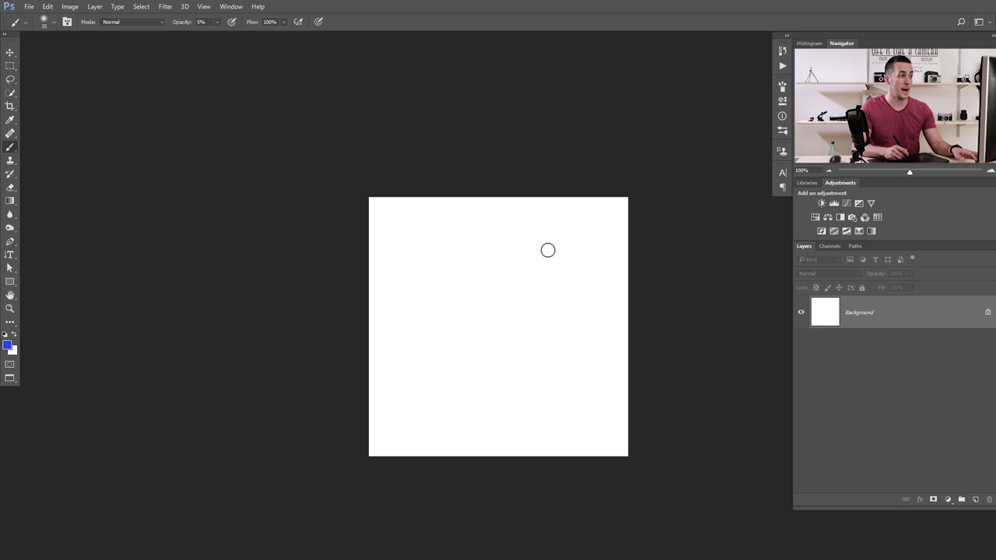
Restore the default colours and set up a firmer-edged black brush of 70 px at 100% opacity, undoing the test strokes
mouse_move(473, 281)
mouse_down()
mouse_move(451, 269)
mouse_move(475, 275)
mouse_up()
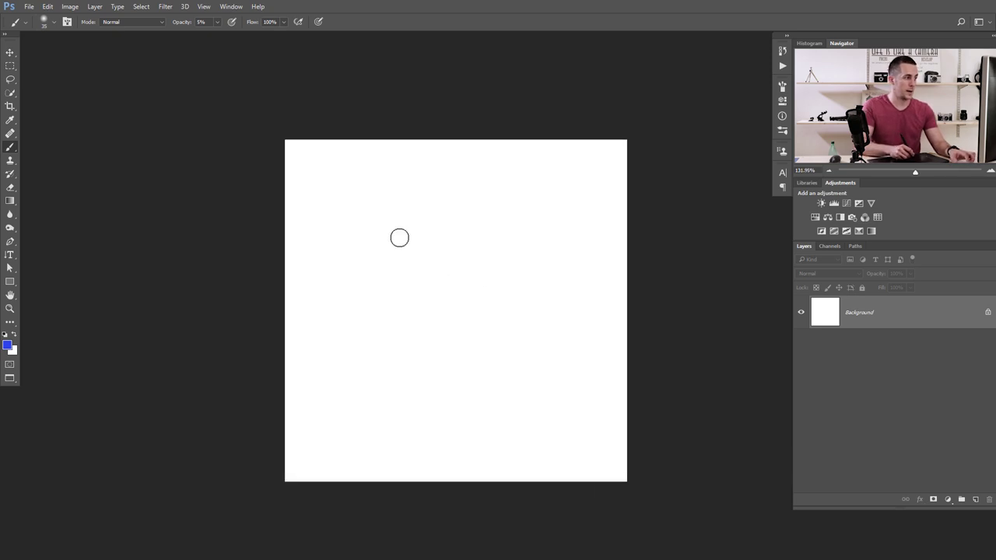
key(d)
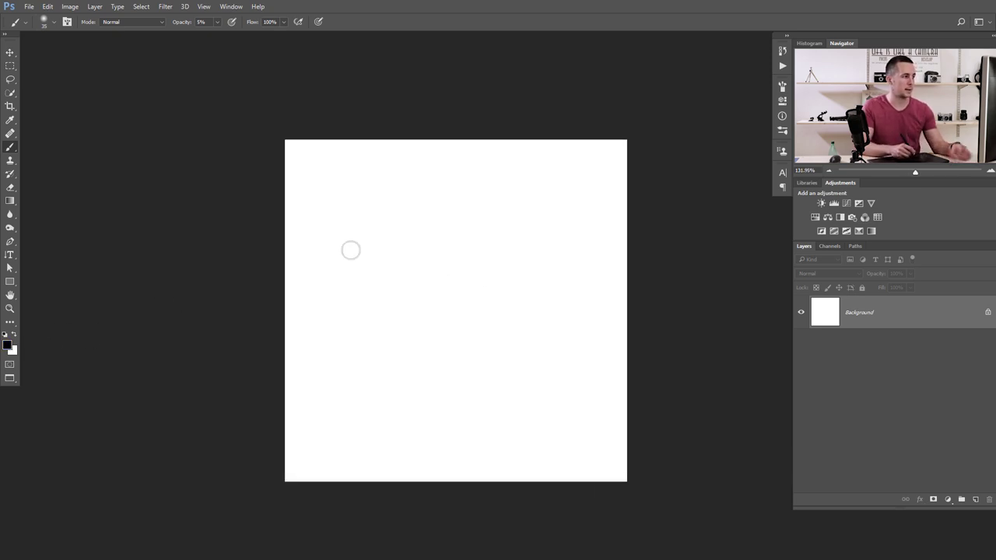
click(362, 211)
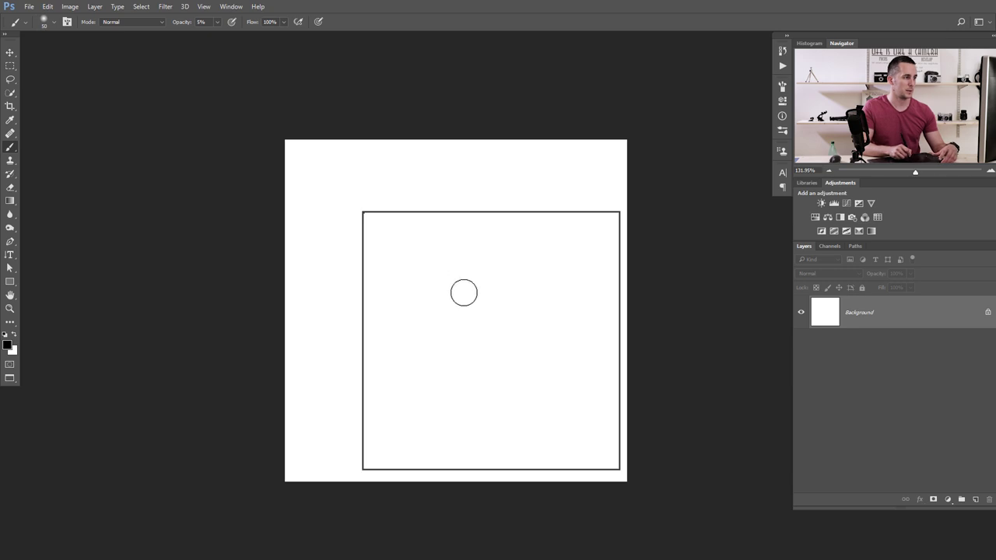
right_click(464, 293)
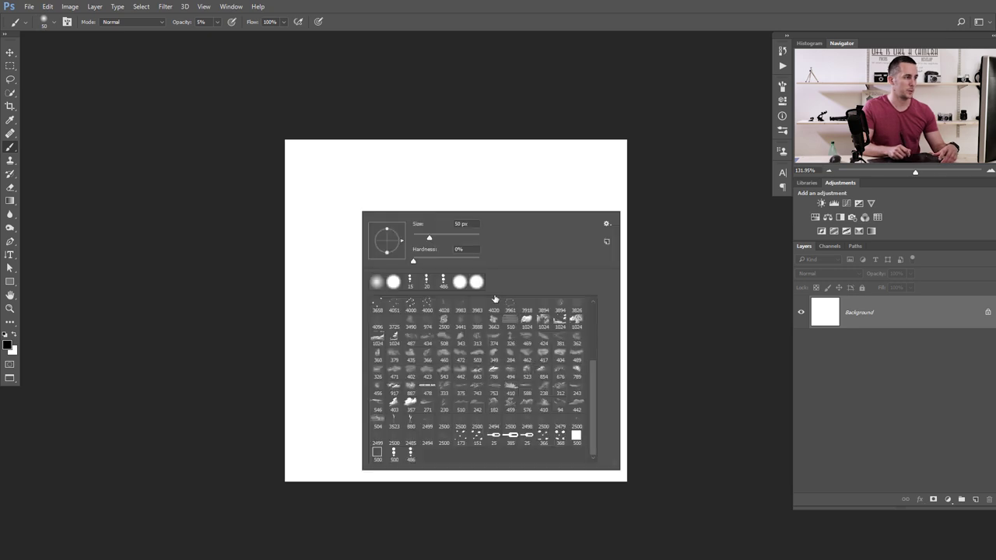
mouse_move(316, 192)
mouse_down()
mouse_move(397, 210)
mouse_move(423, 243)
mouse_up()
key(ctrl+z)
key(0)
key(ctrl+z)
key(bracketright)
key(bracketright)
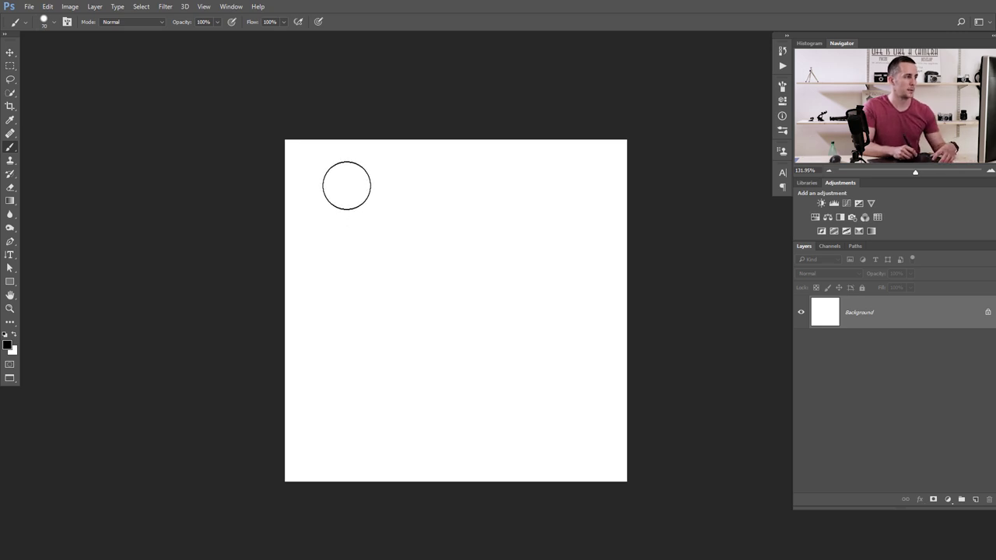
Stamp four evenly spaced black dots in a vertical column near the left edge of the blank canvas
click(344, 185)
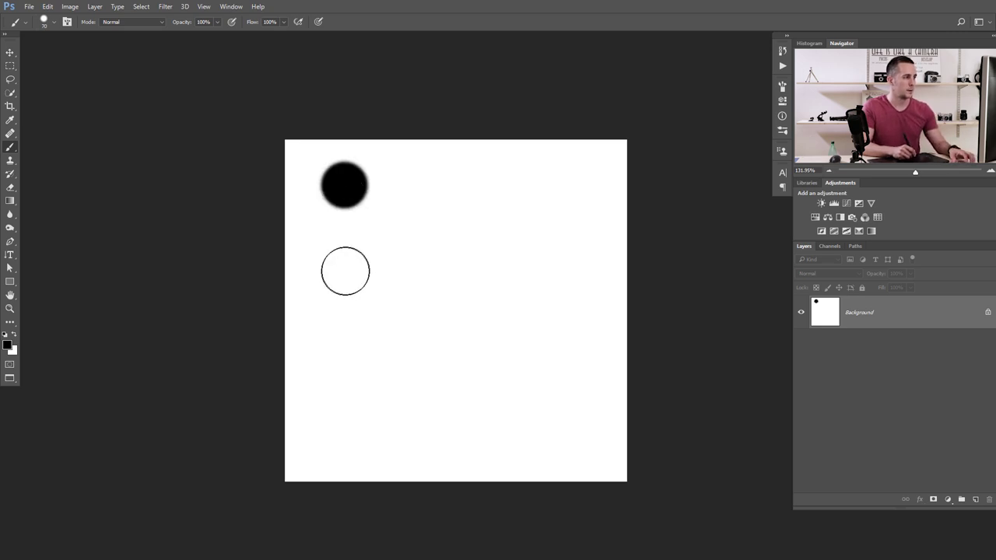
click(345, 268)
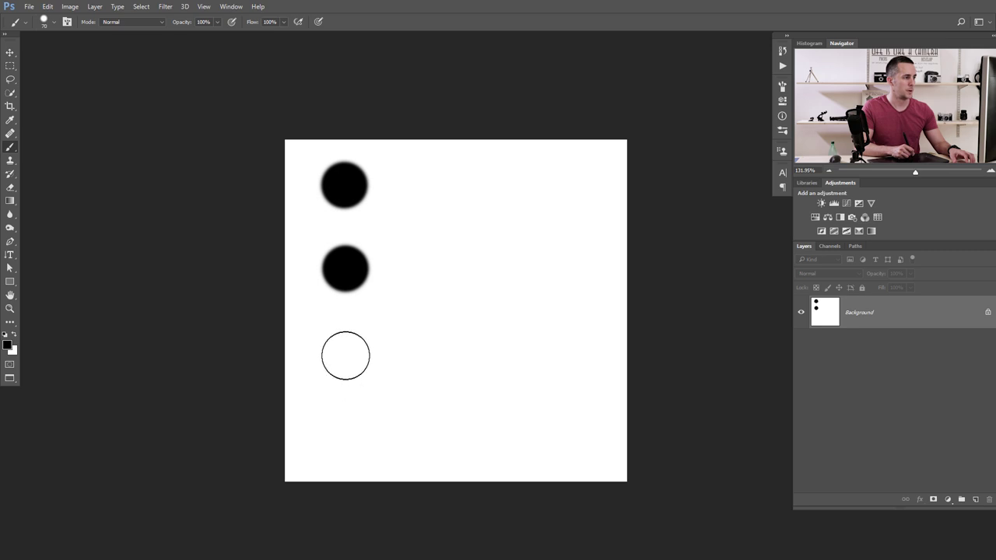
click(345, 355)
click(346, 440)
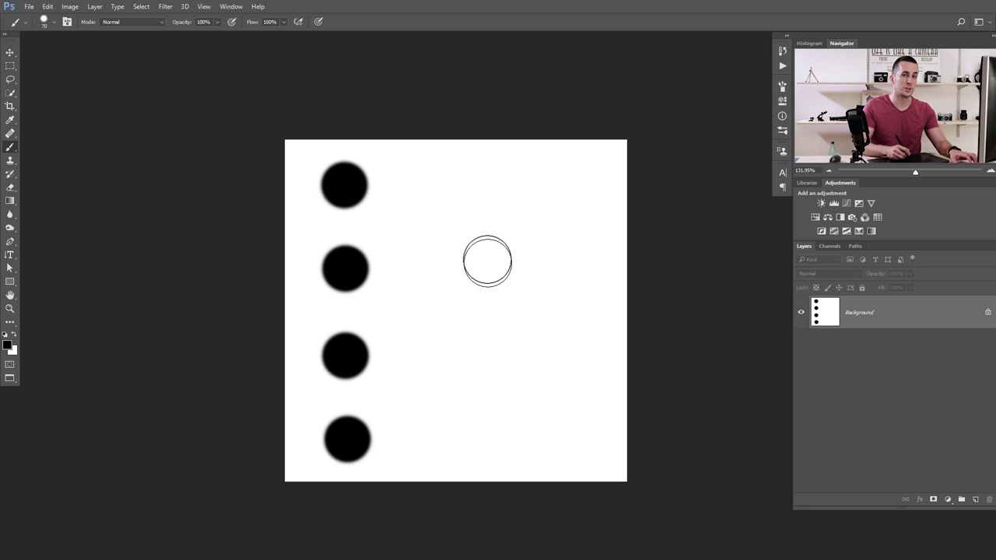
Define the column of dots as a brush preset named 4 dots
click(47, 6)
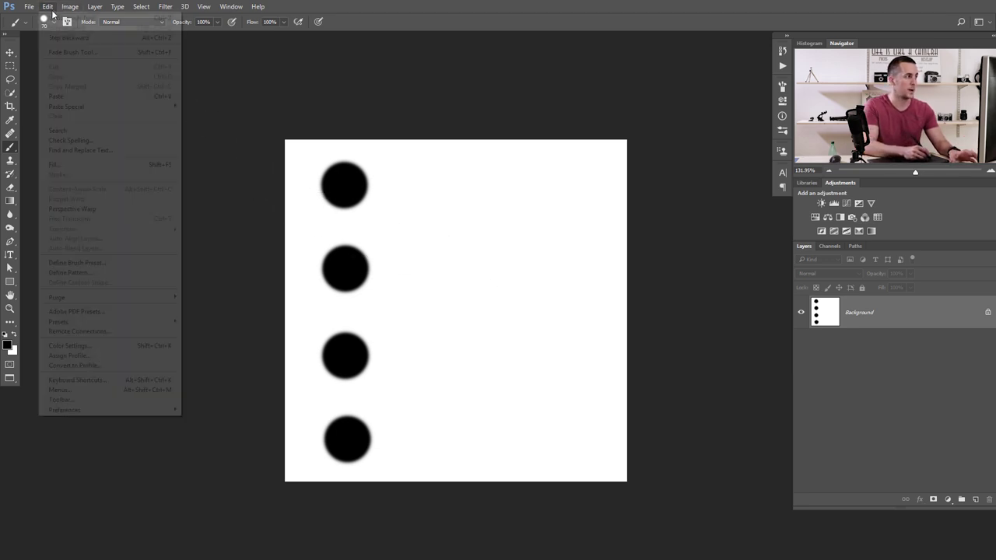
click(108, 265)
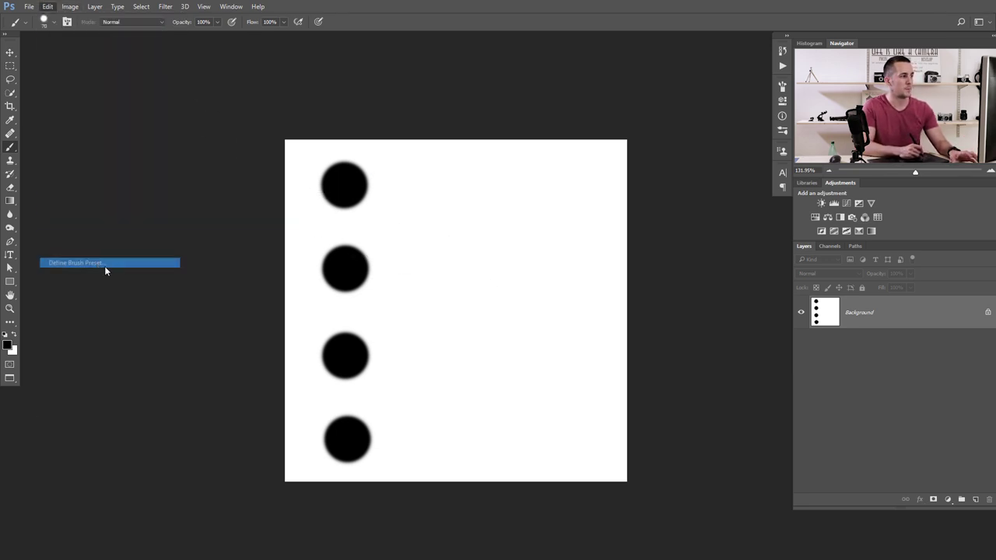
text(4 dots)
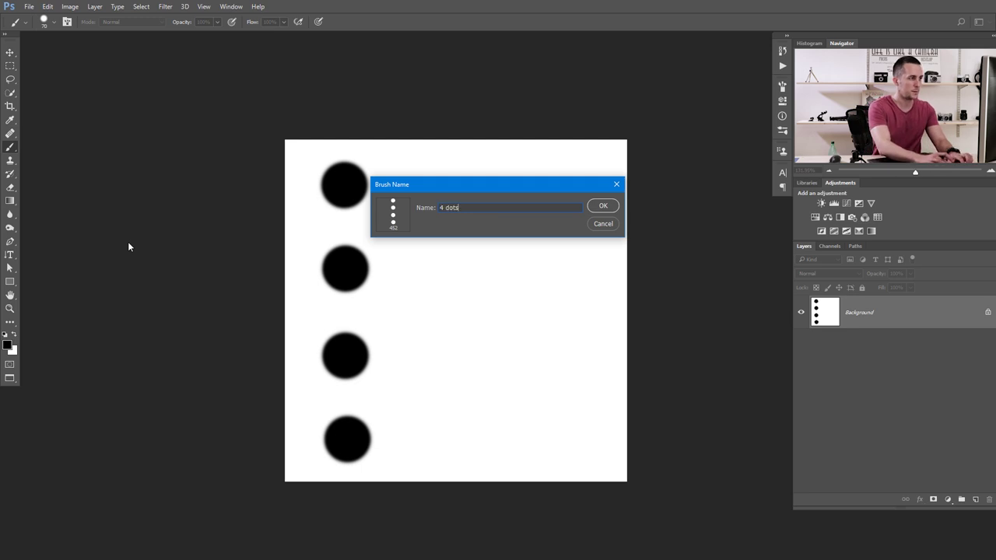
key(Return)
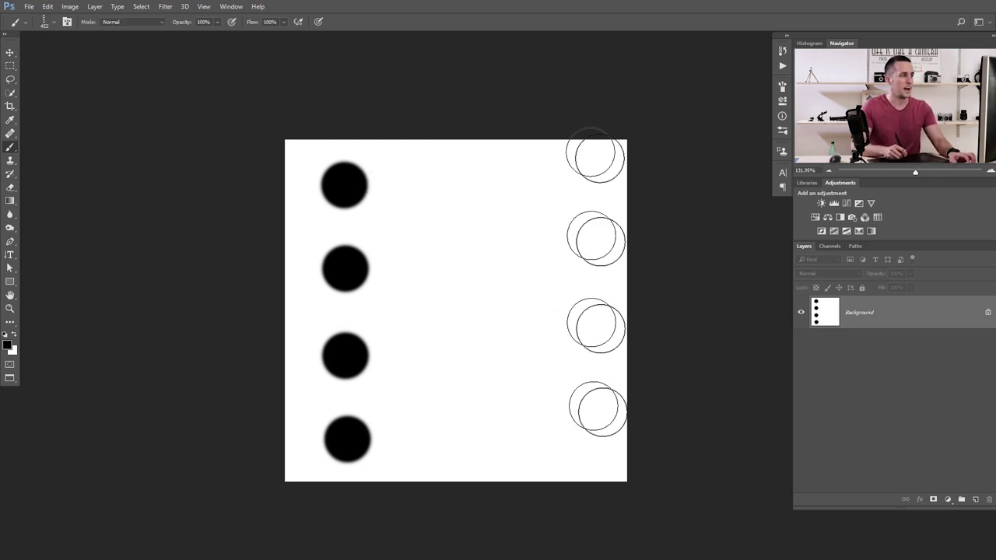
Try the new four-dot brush with horizontal strokes across the canvas and undo them
drag(396, 309, 622, 299)
key(ctrl+z)
drag(322, 303, 678, 294)
key(ctrl+z)
drag(288, 299, 678, 300)
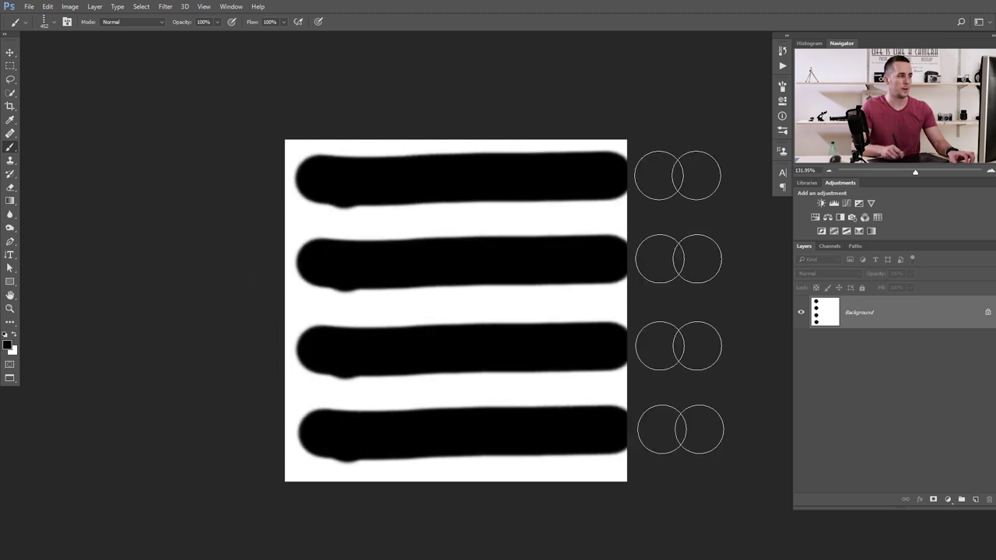
key(ctrl+z)
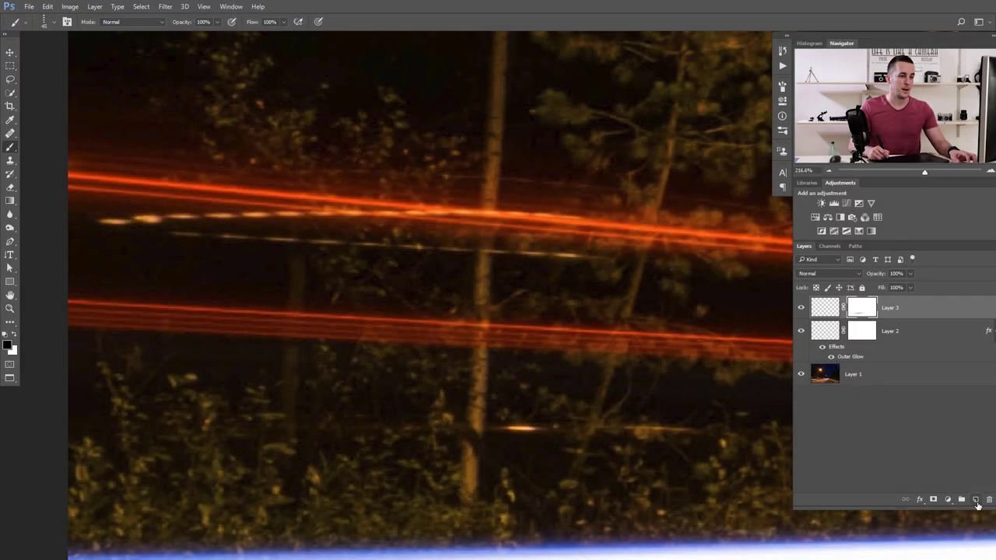
Back in the road photo, add a top layer named Red and group Layer 3 and Layer 2 as White L T
click(976, 500)
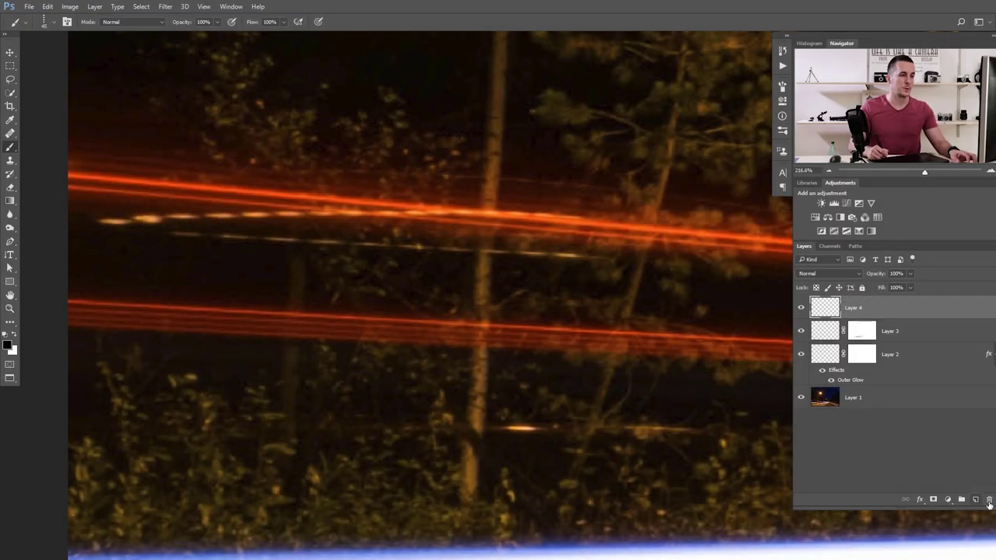
double_click(857, 308)
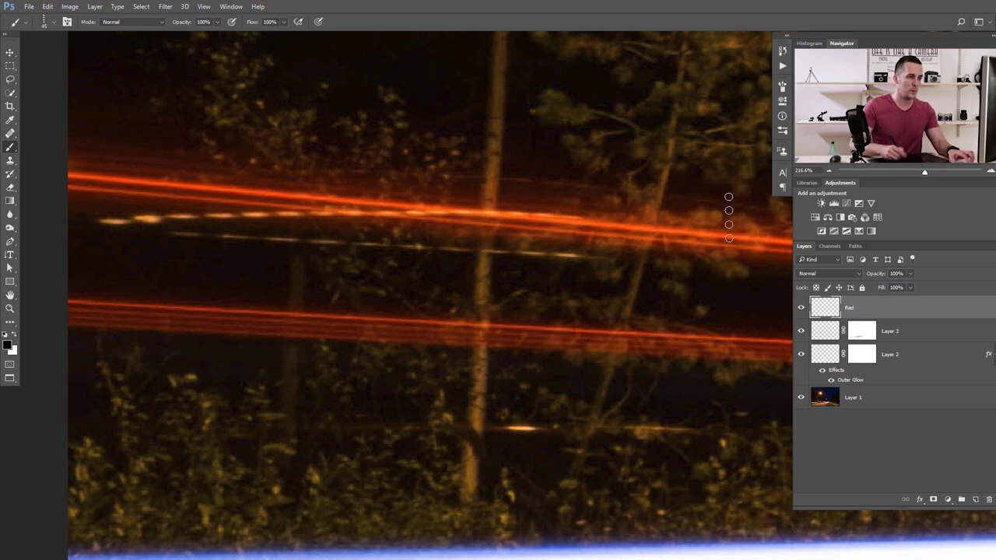
click(821, 331)
shift+click(820, 358)
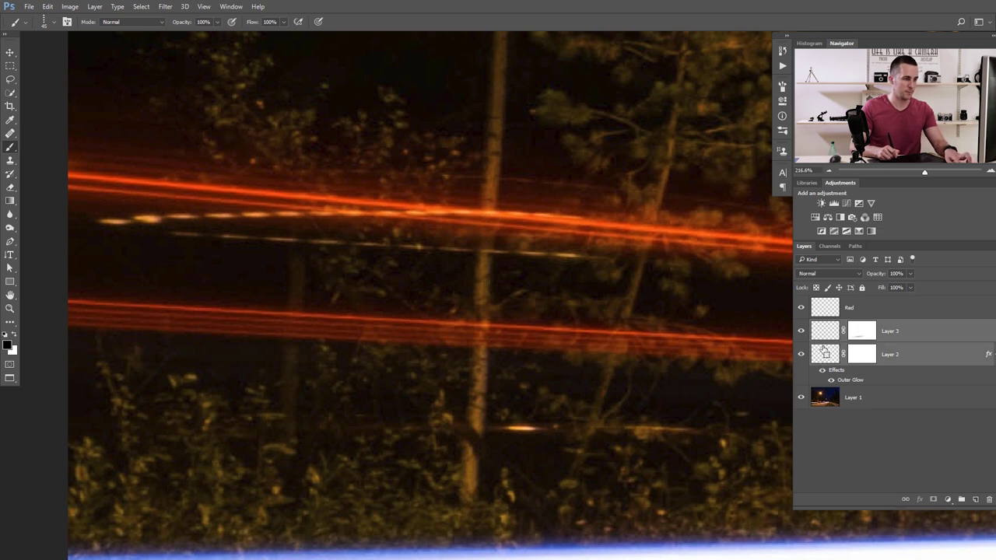
key(ctrl+g)
double_click(841, 325)
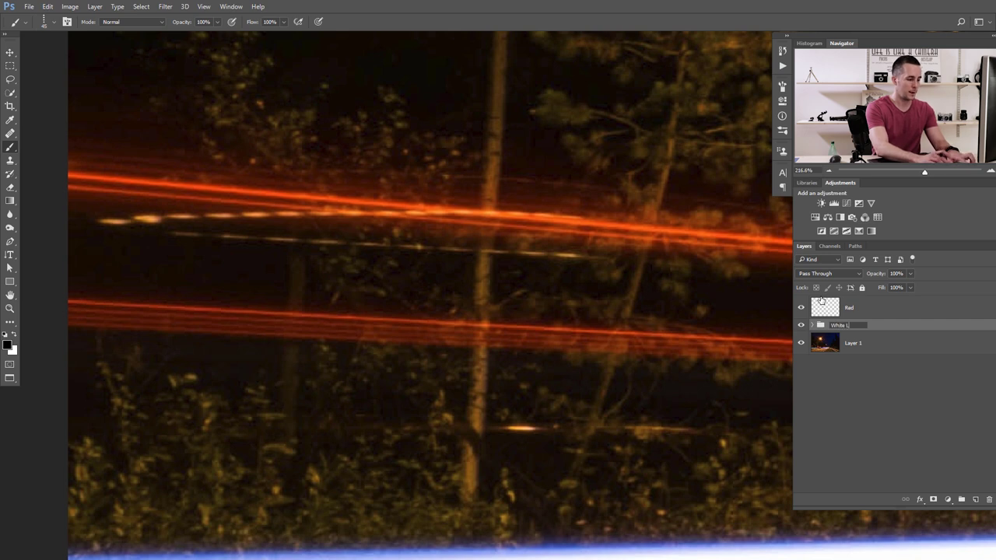
key(Return)
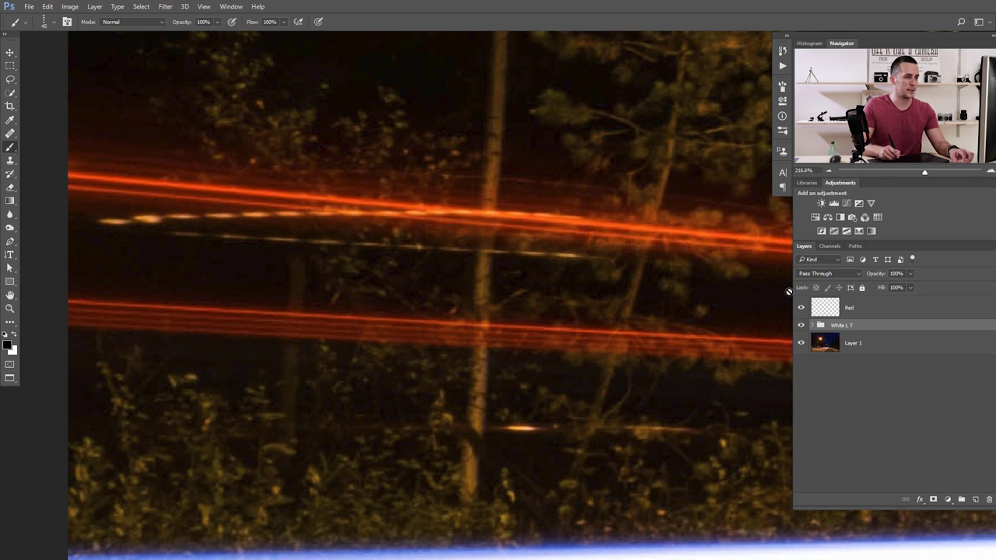
On the Red layer, test a black four-dot stroke, undo it, and set the foreground colour to bright red
click(817, 311)
drag(93, 386, 534, 386)
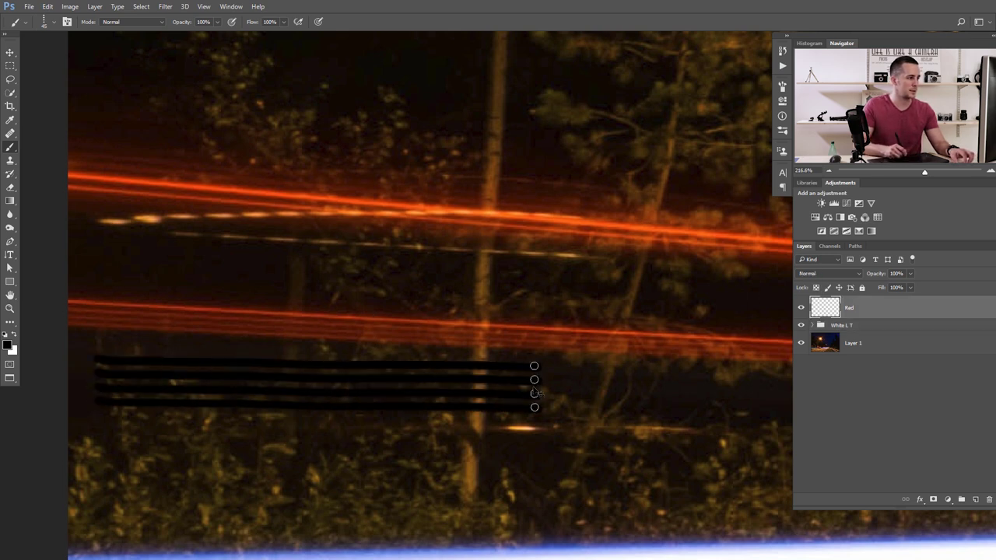
key(ctrl+z)
click(8, 345)
text(ff0000)
click(763, 451)
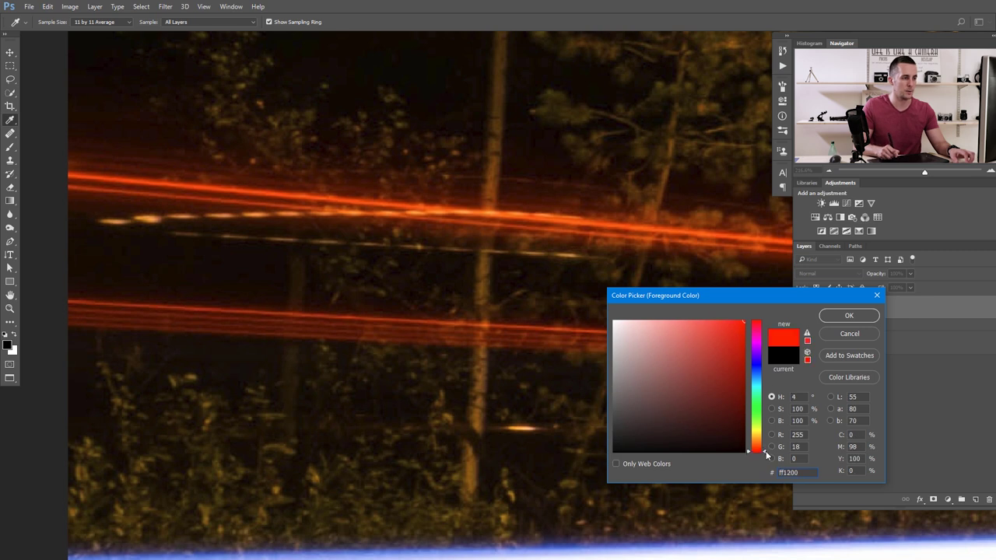
click(766, 451)
click(847, 316)
key(b)
Test a red four-dot stroke, undo it, and reduce the brush size to 20 px
drag(104, 253, 522, 253)
key(ctrl+z)
key(bracketleft)
key(bracketleft)
key(bracketleft)
key(bracketleft)
key(bracketleft)
key(bracketleft)
key(bracketleft)
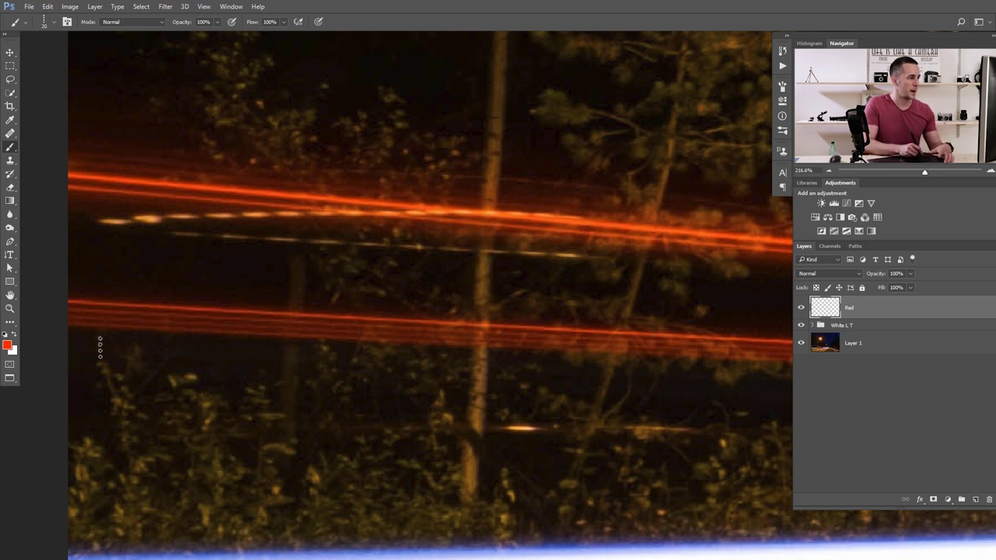
Try red four-line strokes just below the photo's lower red trail and undo each one
drag(71, 344, 546, 378)
key(ctrl+z)
mouse_move(74, 352)
mouse_down()
mouse_move(322, 357)
mouse_move(538, 382)
mouse_up()
key(ctrl+z)
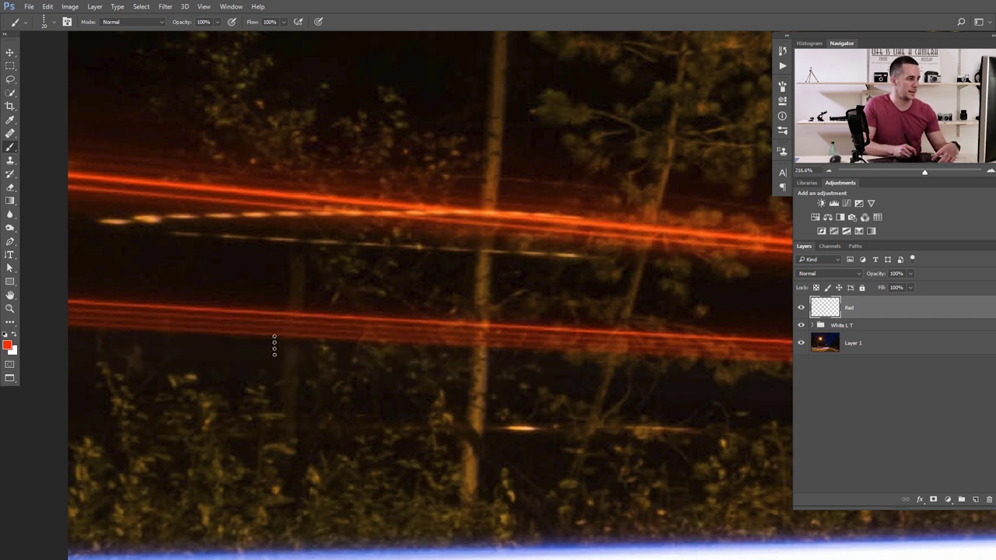
drag(67, 356, 604, 361)
key(ctrl+z)
With the brush at 15 px, paint a straight red trail from the road's vanishing point to the photo's left edge
scroll(498, 327, down, 5)
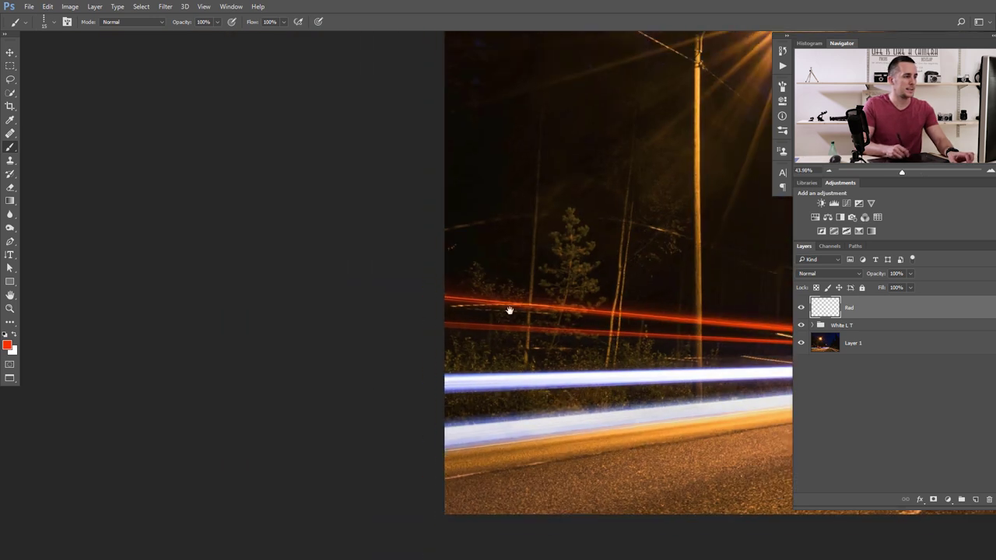
drag(509, 311, 158, 271)
drag(471, 285, 428, 294)
drag(573, 291, 532, 282)
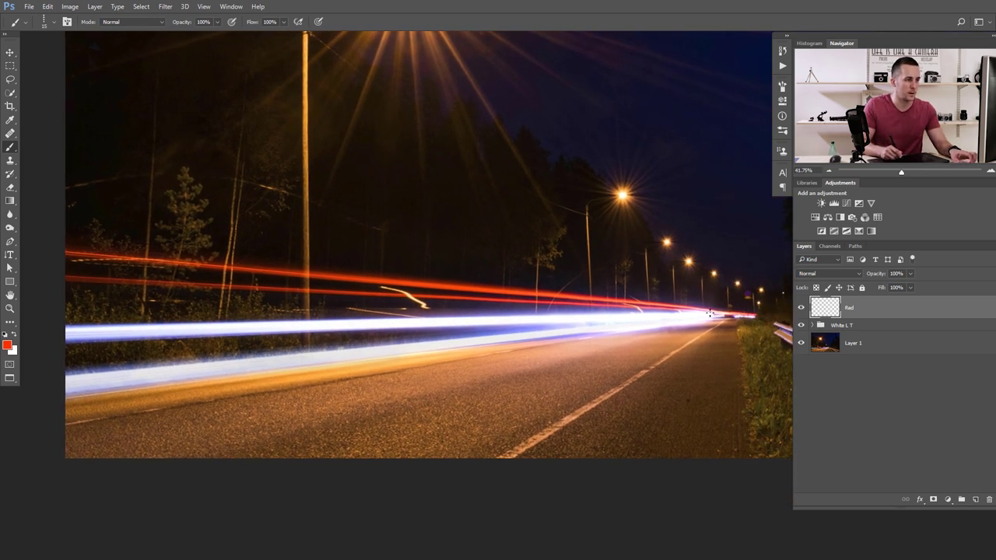
shift+click(56, 302)
scroll(69, 307, up, 1)
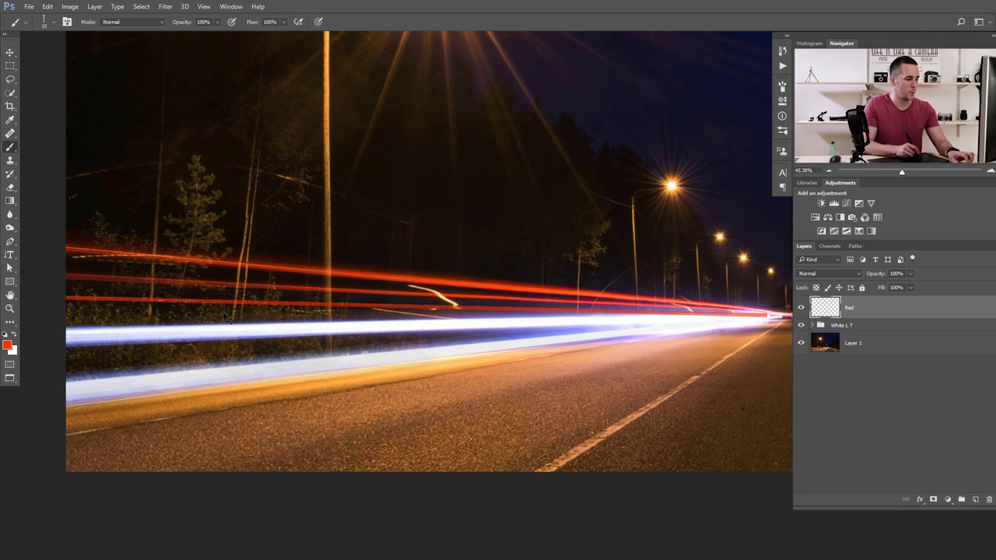
Free-transform the painted red trail with a 0.96° vertical skew, extending it past the photo's left edge below the original red trails
key(ctrl+t)
scroll(514, 298, up, 5)
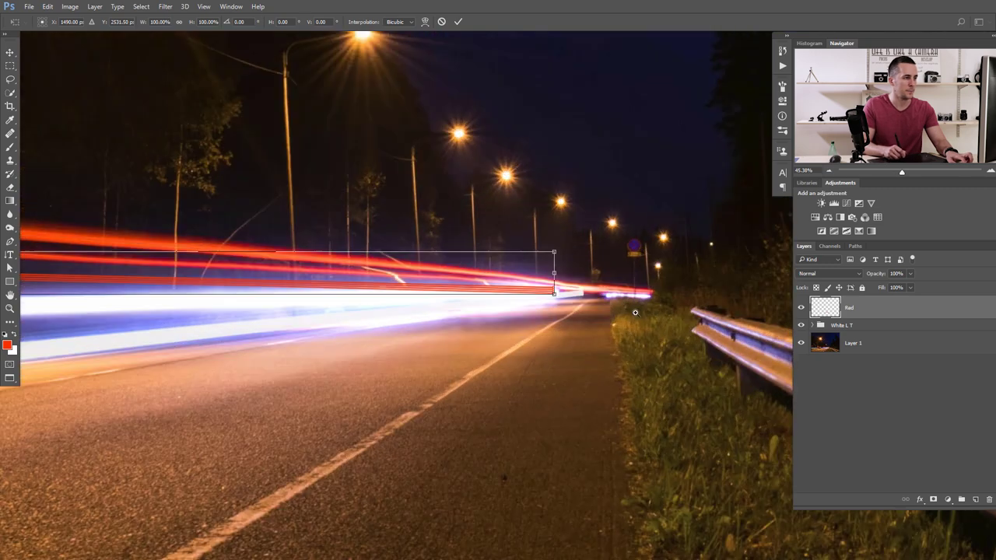
drag(533, 301, 532, 277)
drag(532, 264, 568, 287)
drag(436, 286, 684, 301)
drag(241, 299, 732, 312)
drag(140, 303, 615, 314)
drag(187, 315, 560, 326)
drag(228, 316, 416, 327)
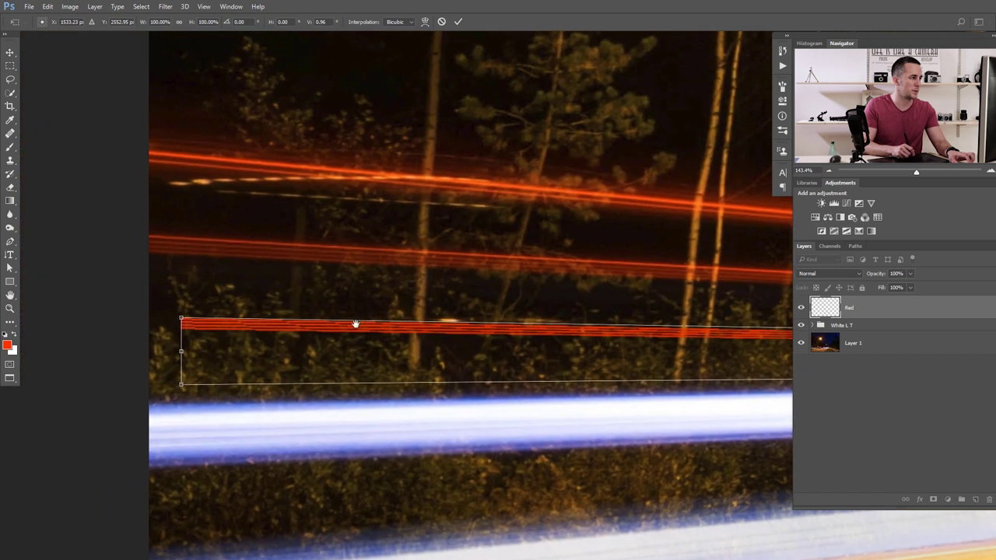
mouse_move(182, 354)
mouse_down()
mouse_move(147, 350)
mouse_move(143, 337)
mouse_up()
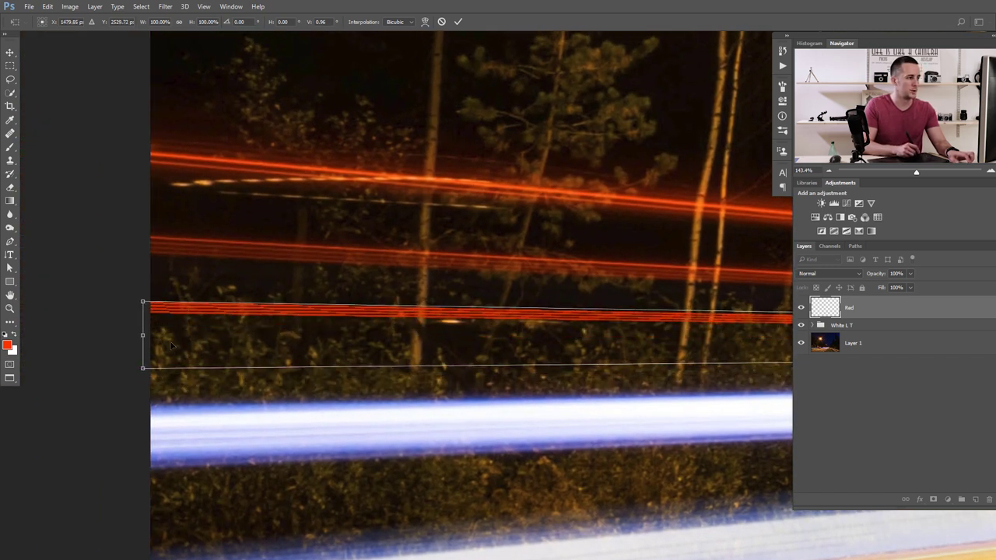
key(Return)
Add an Outer Glow style to the Red layer with the glow colour ff0000
drag(442, 293, 413, 303)
drag(413, 303, 218, 297)
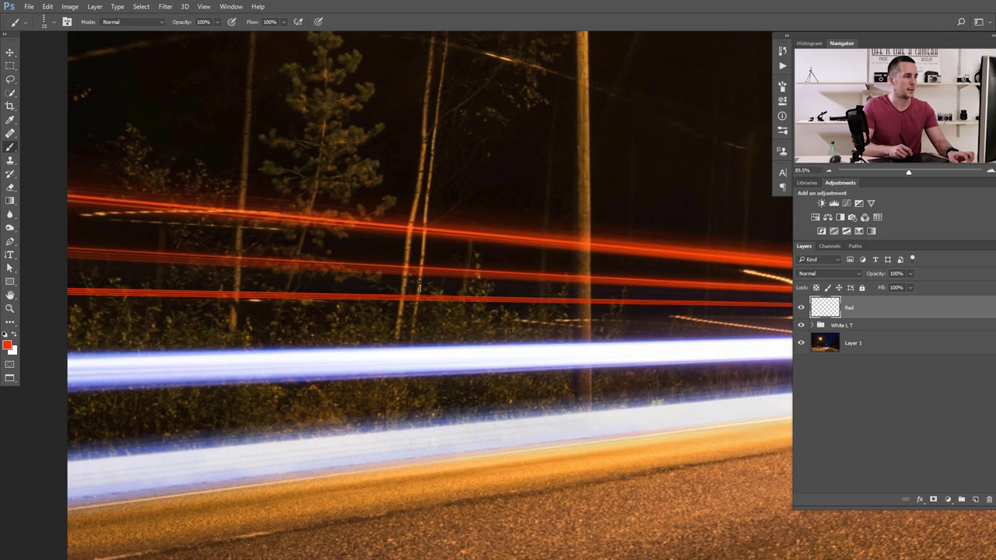
double_click(905, 316)
drag(618, 290, 584, 273)
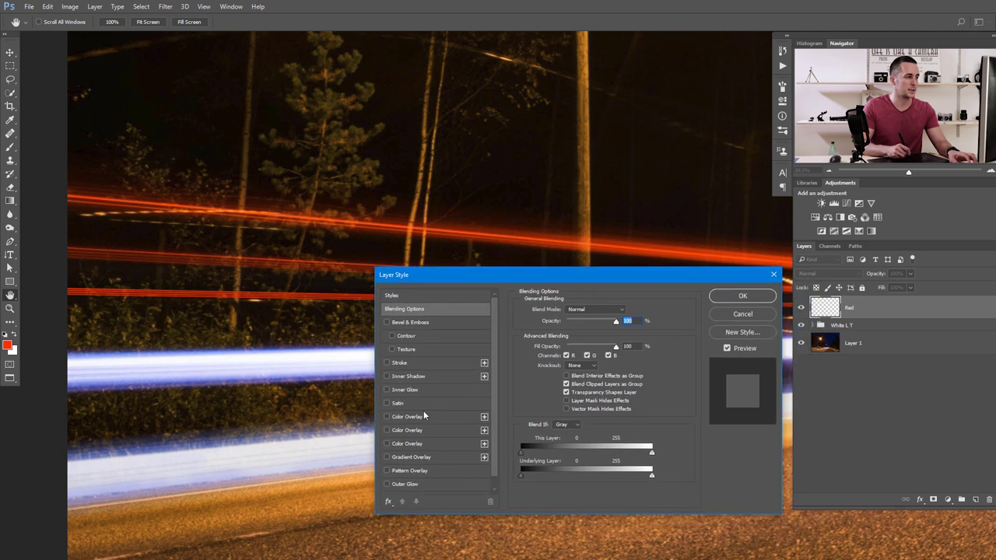
click(391, 484)
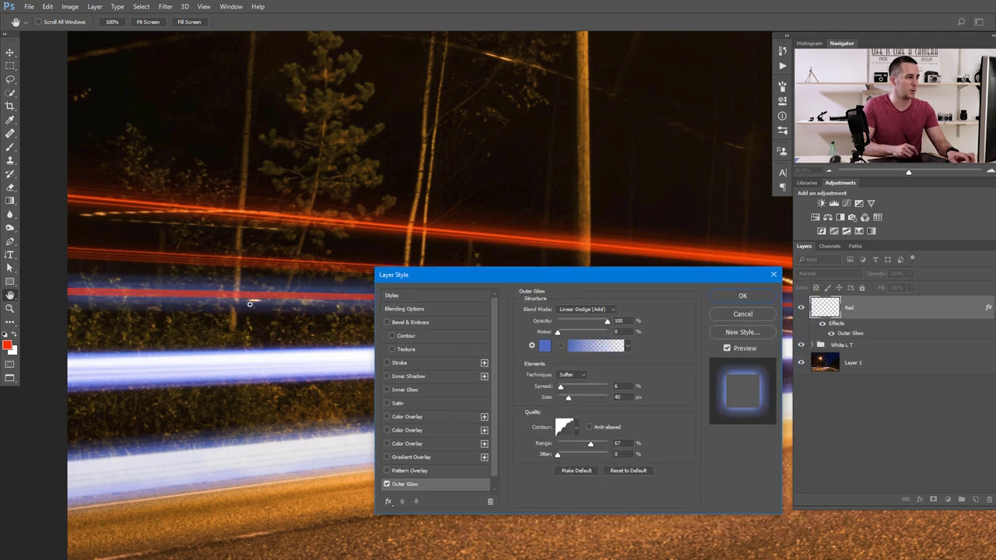
drag(250, 303, 309, 297)
click(546, 346)
drag(756, 337, 760, 316)
drag(283, 331, 382, 242)
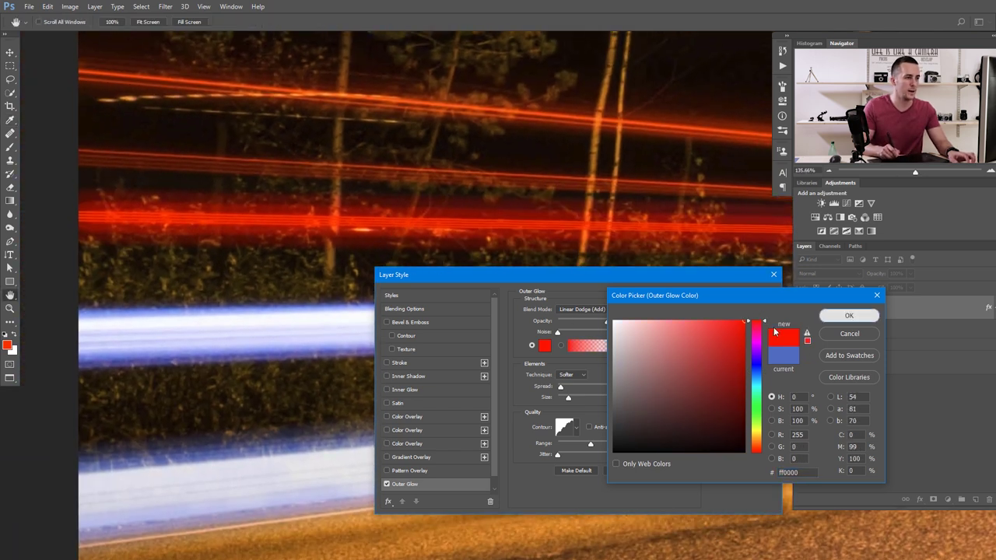
click(842, 319)
Refine the outer glow with 0% spread, 9 px size, 66% range and reduced opacity, and apply the style
drag(567, 398, 557, 389)
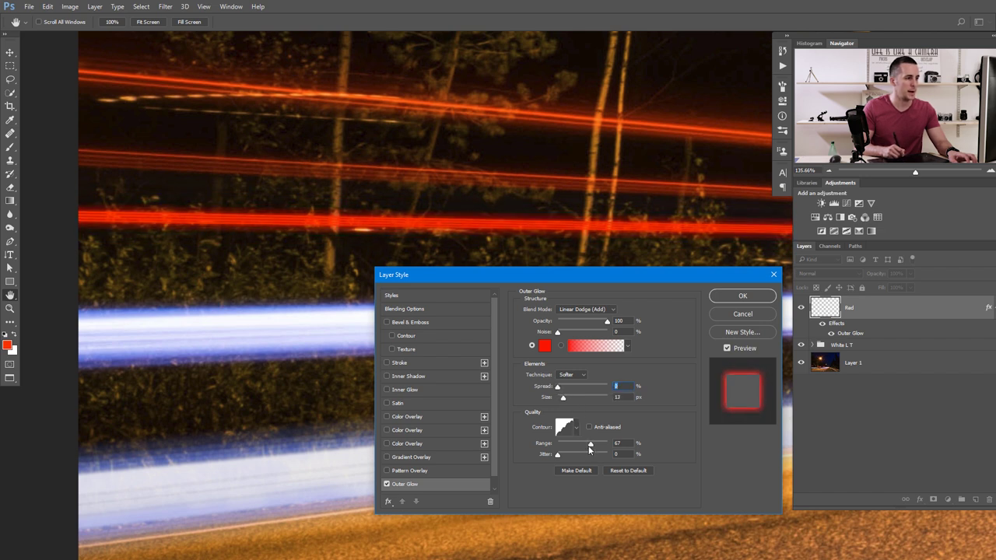
drag(590, 447, 587, 447)
click(564, 400)
mouse_move(607, 322)
mouse_down()
mouse_move(583, 323)
mouse_move(592, 323)
mouse_up()
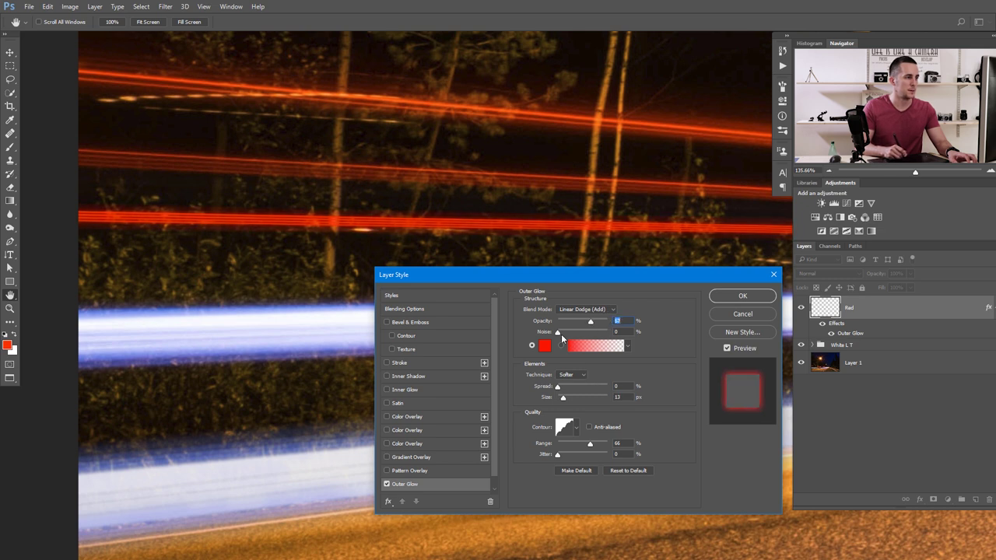
drag(565, 400, 563, 399)
drag(592, 322, 594, 326)
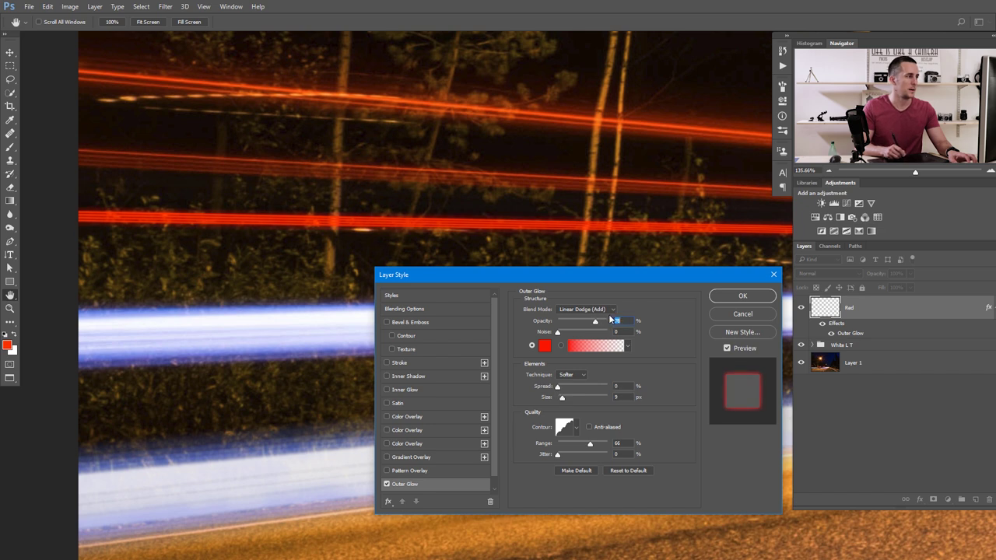
click(735, 300)
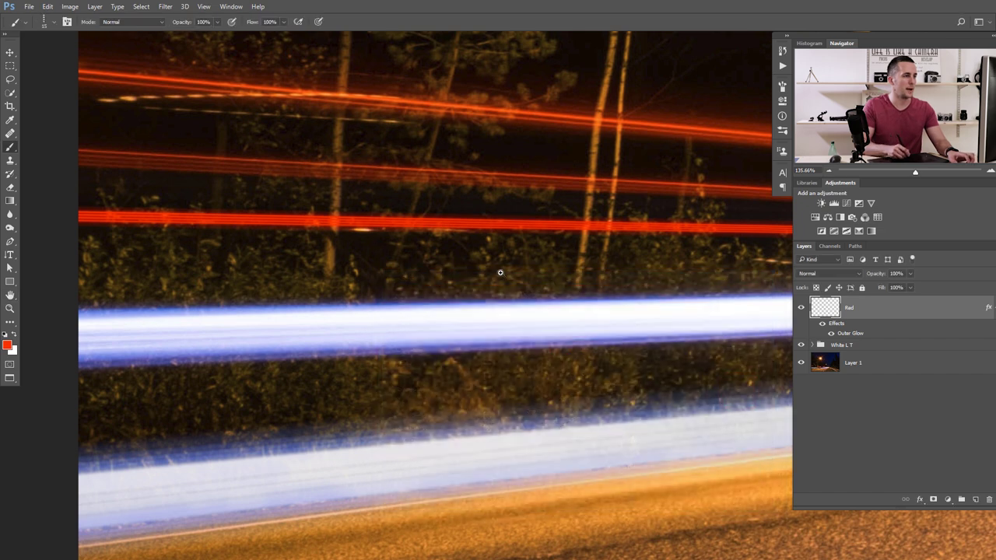
Examine the glowing red trail along its length beside the photo's original red trails
scroll(498, 273, down, 6)
drag(469, 256, 412, 242)
scroll(412, 242, up, 4)
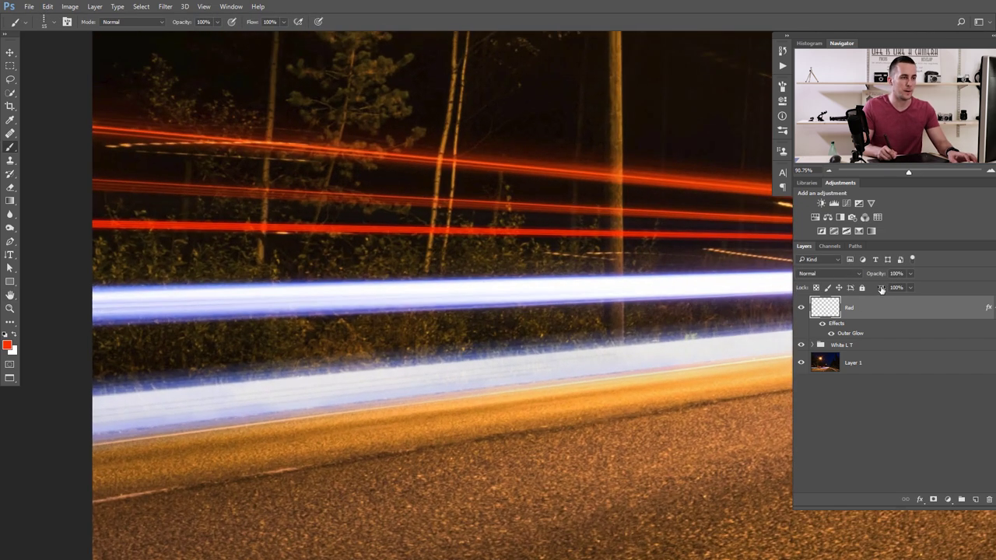
scroll(349, 215, up, 10)
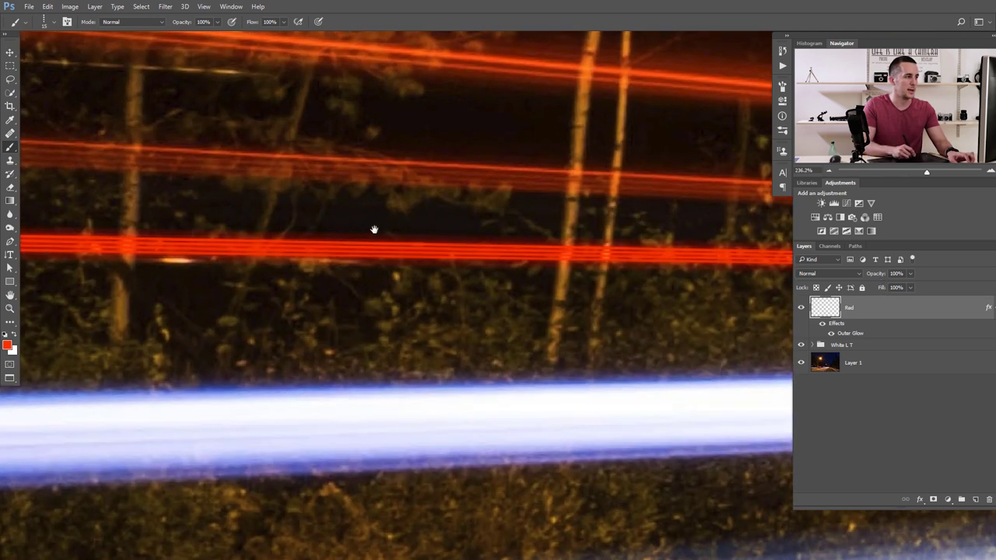
drag(330, 228, 594, 235)
drag(268, 249, 533, 241)
drag(315, 241, 440, 236)
drag(614, 239, 487, 240)
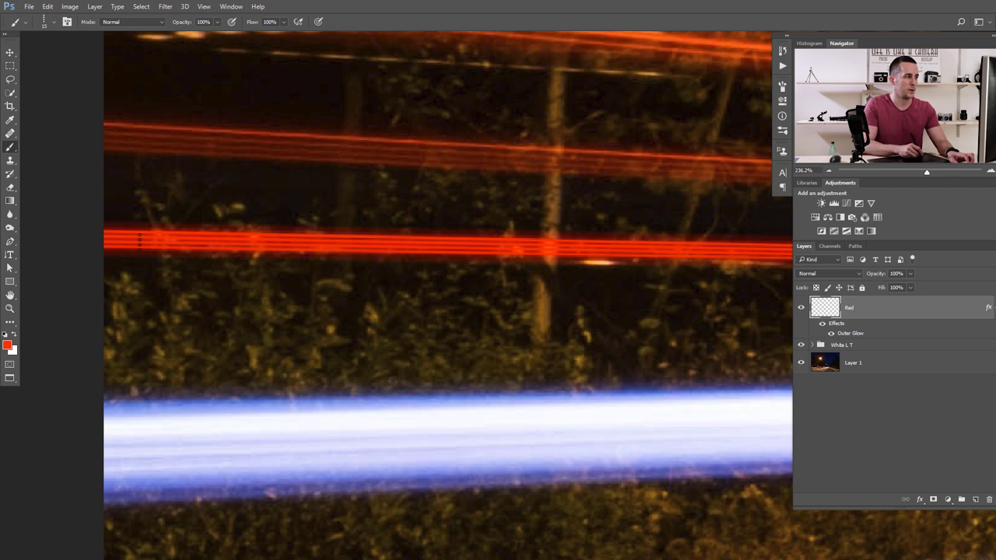
Try the Red layer at 0% fill and at 0% opacity, restoring each to 100%
drag(883, 290, 769, 286)
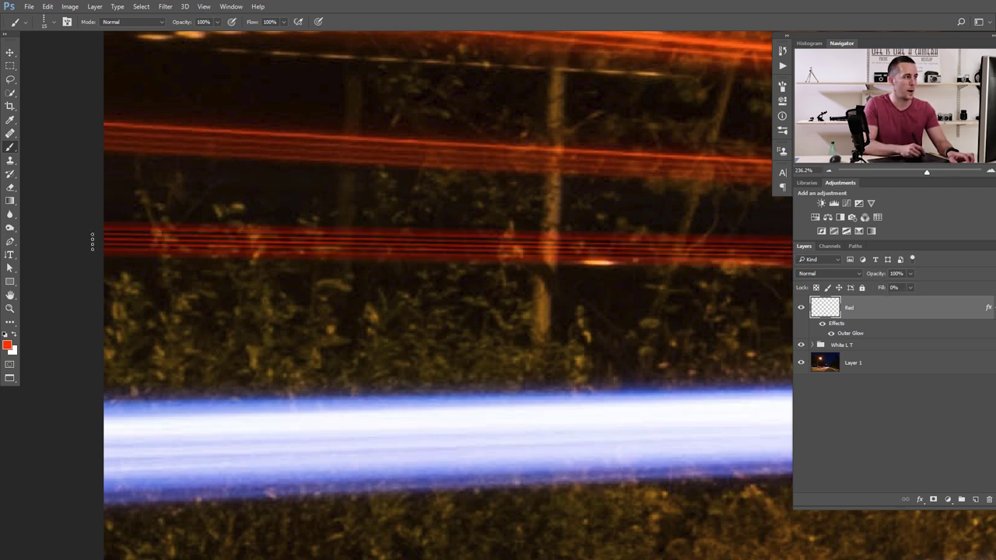
drag(877, 289, 973, 305)
drag(877, 275, 502, 244)
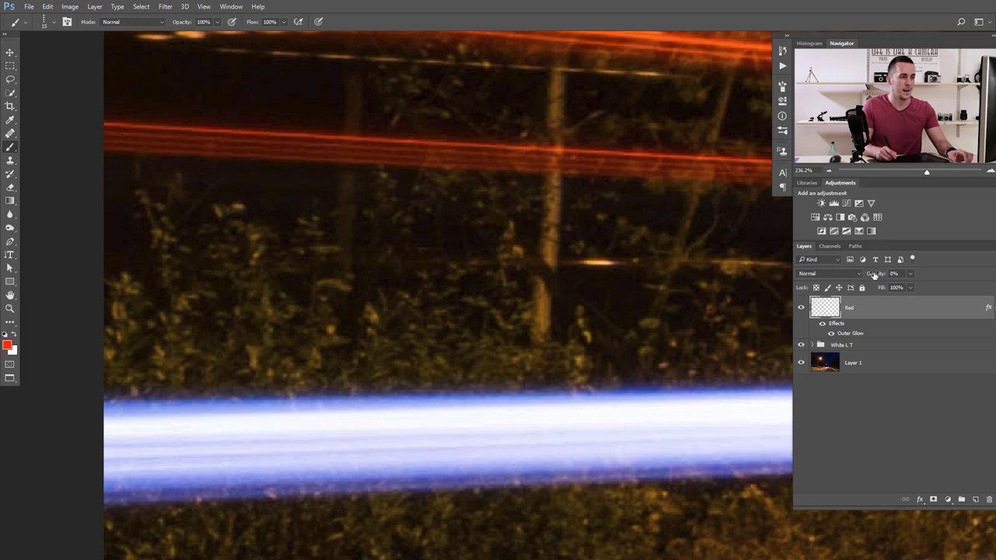
key(ctrl+z)
Set the Red layer's fill to 75%
drag(881, 290, 864, 289)
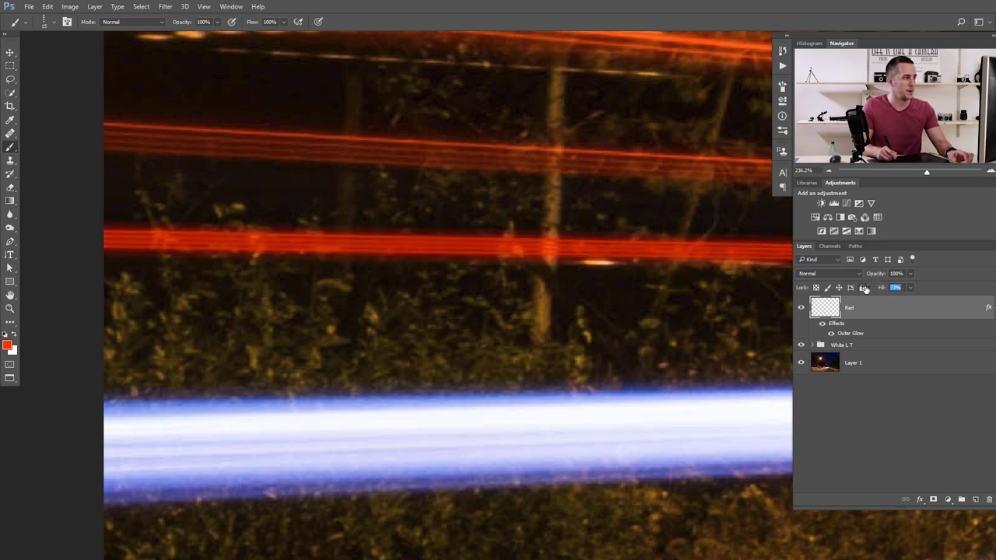
drag(609, 265, 306, 340)
drag(591, 282, 413, 250)
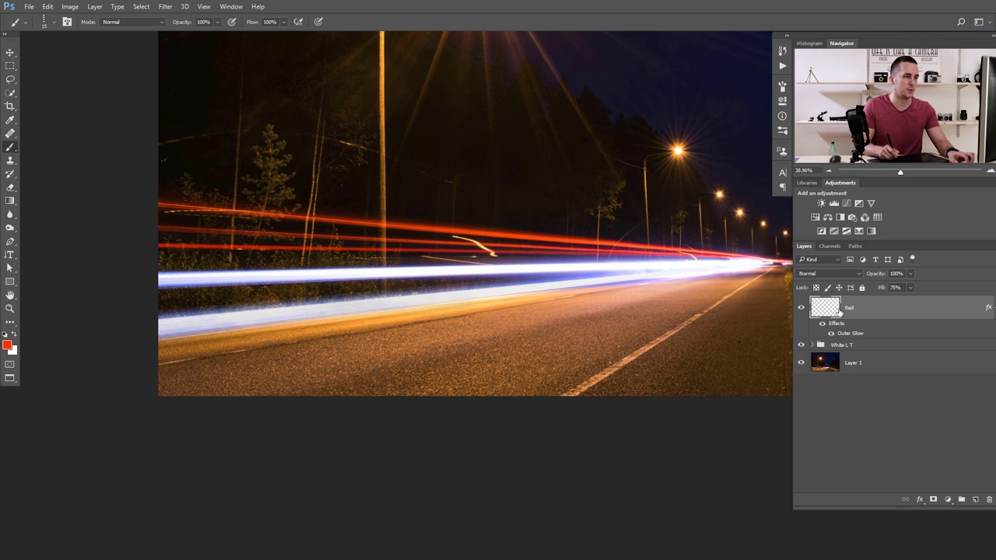
drag(326, 229, 366, 252)
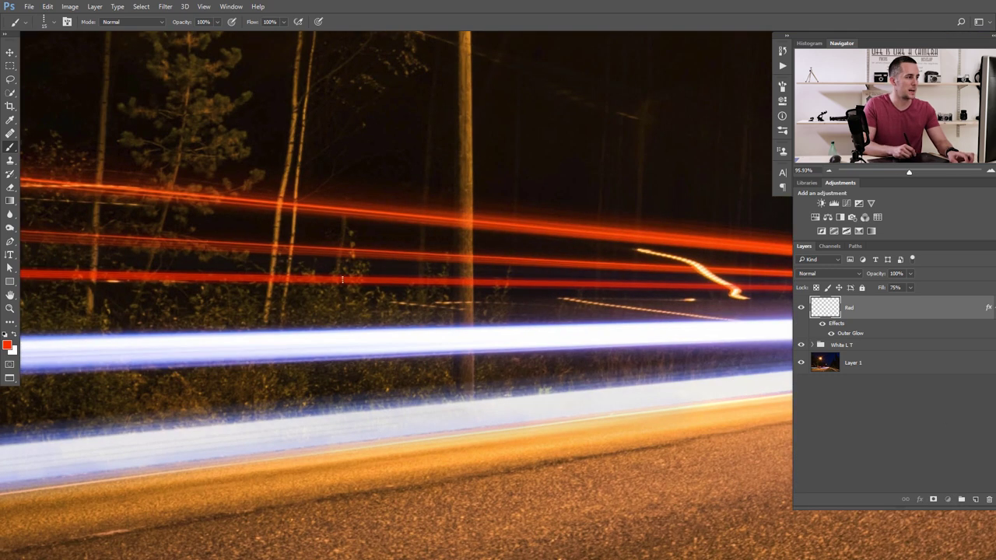
Clip a Hue/Saturation adjustment to the Red layer with hue +8, saturation -12 and lightness +12
click(948, 499)
click(904, 374)
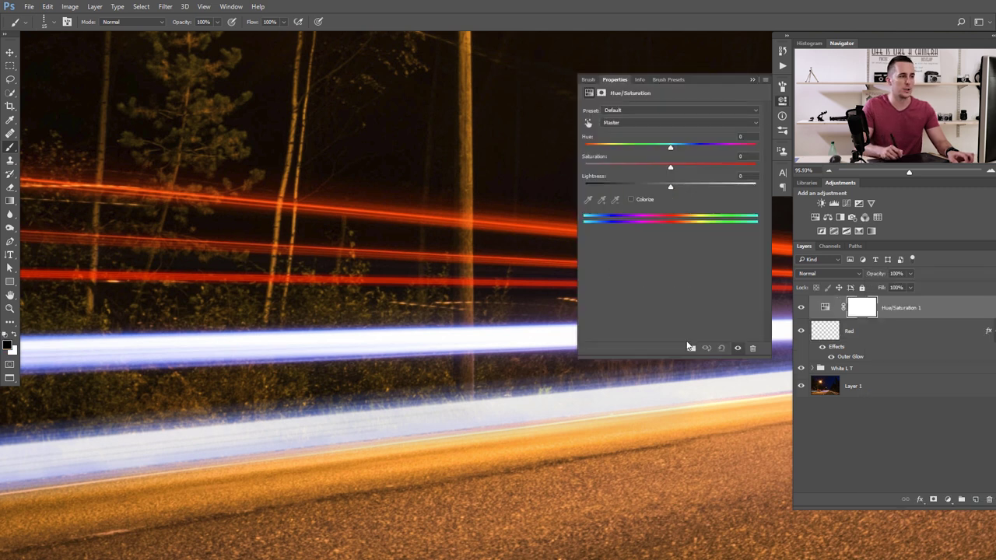
mouse_move(672, 148)
mouse_down()
mouse_move(645, 147)
mouse_move(688, 155)
mouse_move(676, 156)
mouse_up()
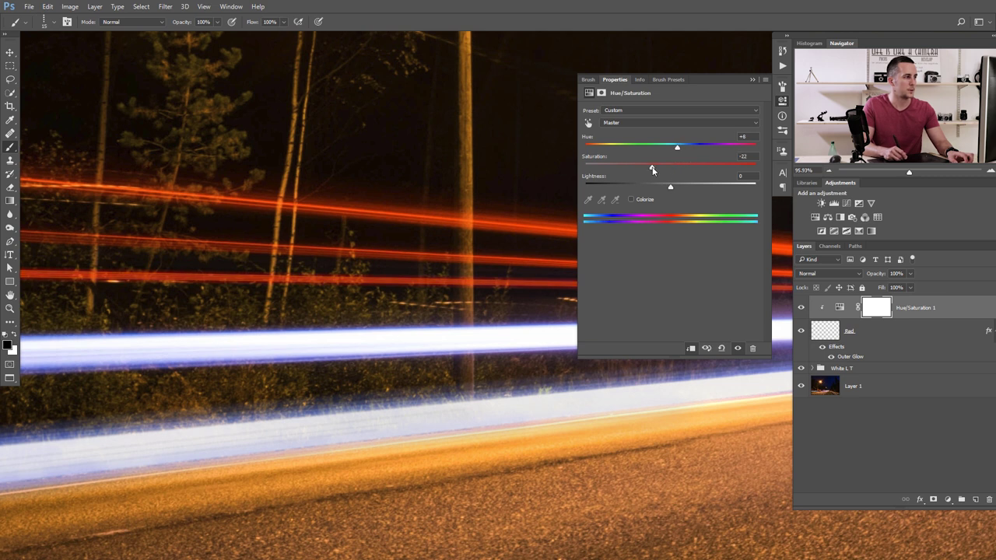
mouse_move(673, 187)
mouse_down()
mouse_move(700, 187)
mouse_move(681, 189)
mouse_up()
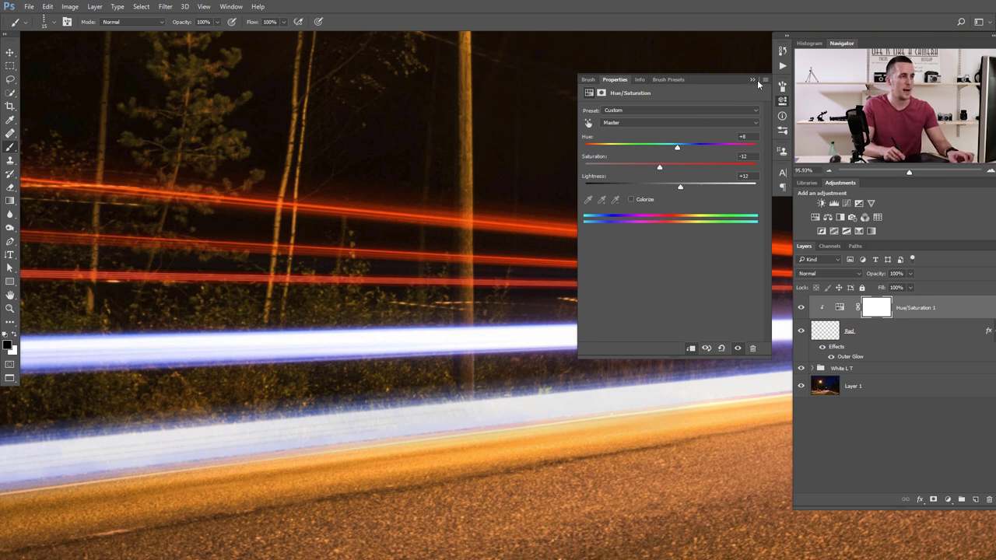
click(753, 79)
Compare the photo with and without the artificial trails by hiding and showing the Hue/Saturation, Red and White L T layers
scroll(540, 235, down, 8)
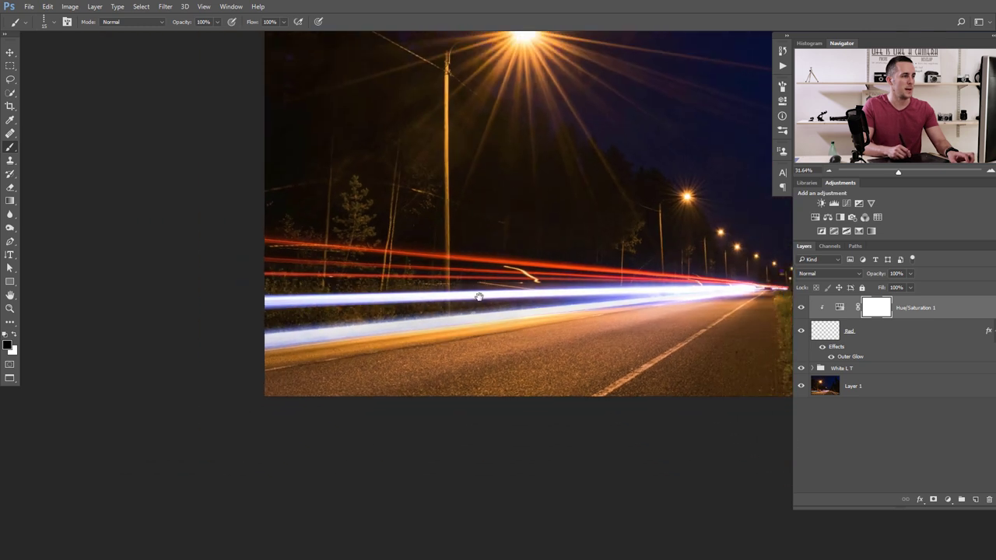
drag(479, 296, 368, 311)
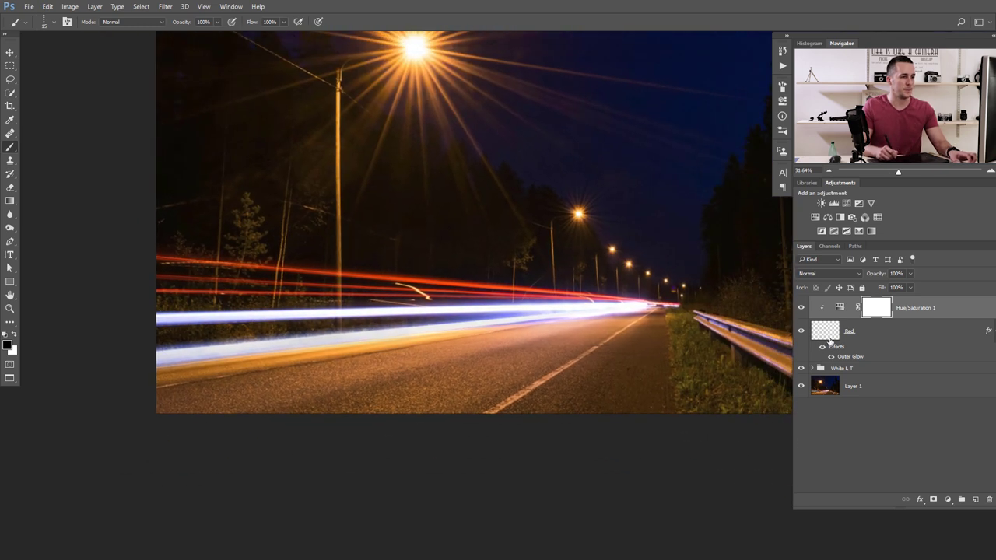
shift+click(828, 337)
drag(802, 312, 803, 374)
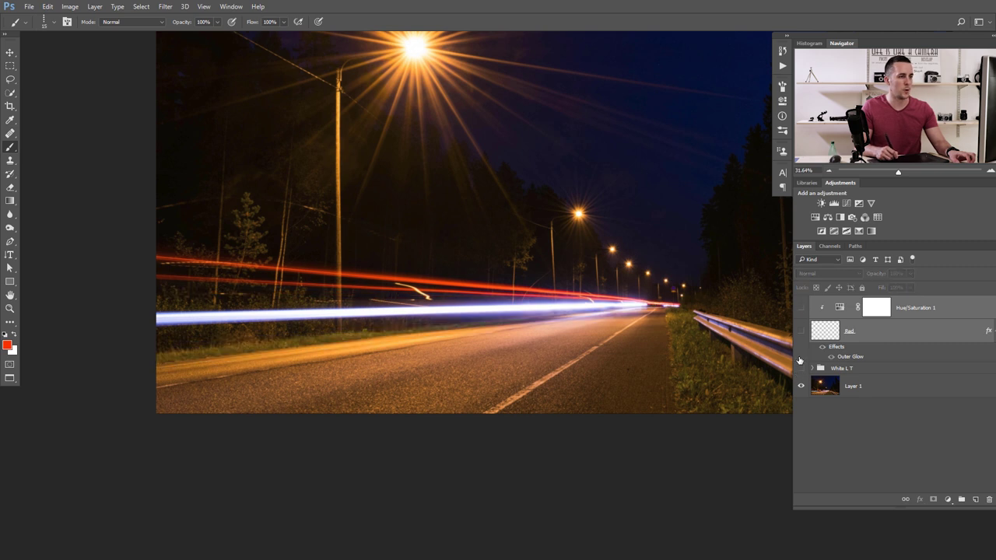
drag(801, 308, 802, 376)
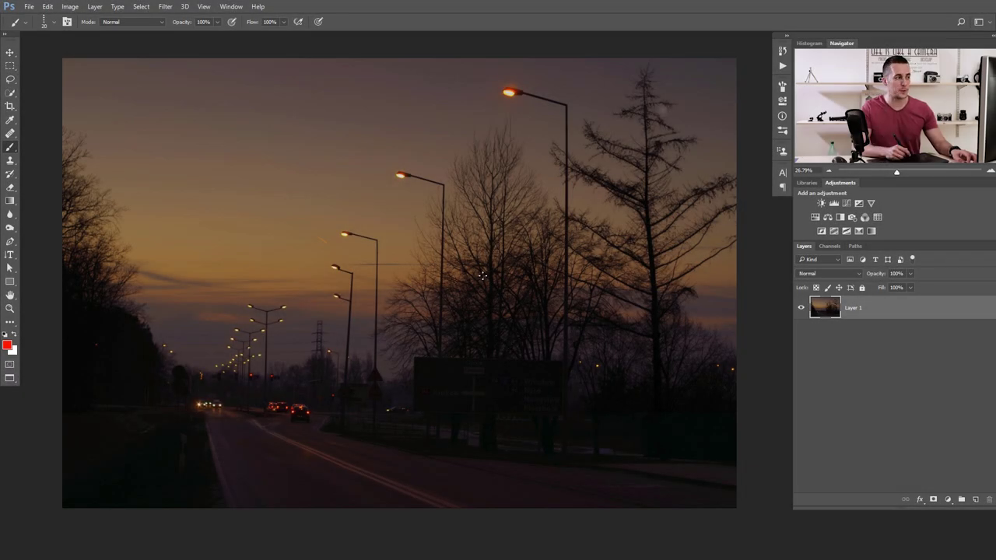
In the dusk road photo, add a new layer and paint four curved red trails from the car's tail lights along the road
click(976, 499)
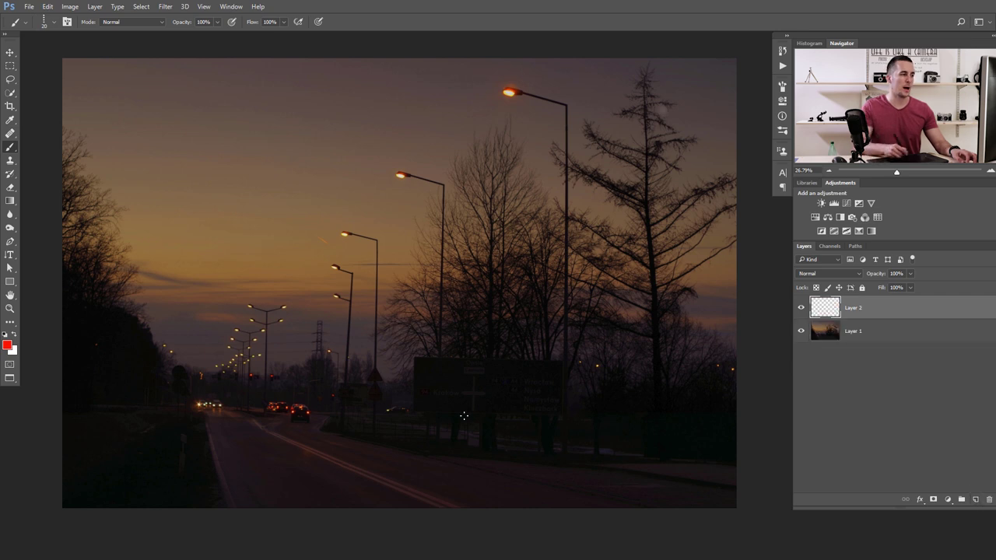
drag(290, 413, 716, 507)
drag(292, 414, 736, 477)
drag(299, 413, 735, 498)
drag(321, 433, 836, 538)
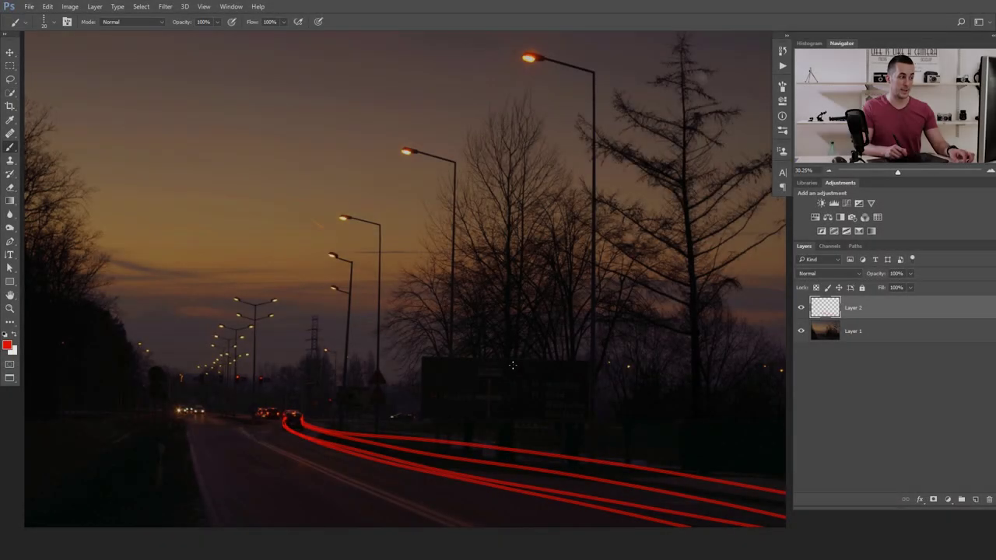
Delete the layer with the hand-painted trails and add a new empty layer above the photo
drag(829, 308, 988, 499)
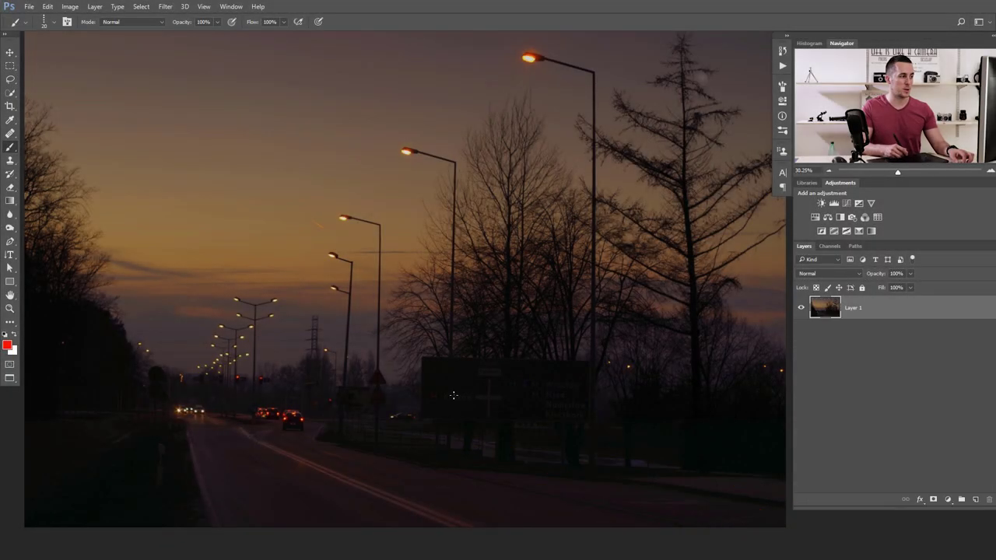
click(976, 499)
Draw a curved Pen path from the nearest car's left tail light along the road to beyond the photo's lower right corner
key(p)
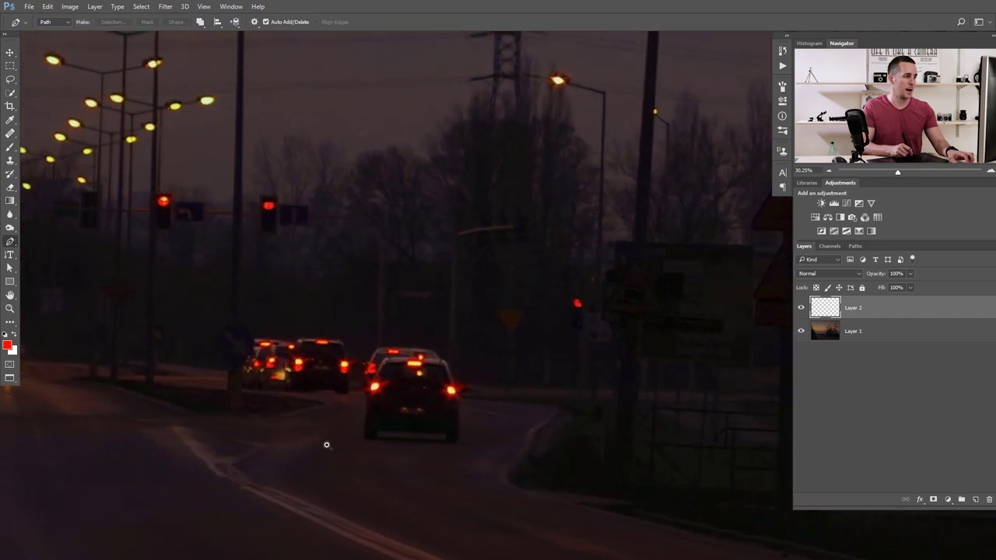
drag(392, 400, 289, 382)
ctrl+click(348, 410)
click(247, 372)
drag(375, 474, 526, 515)
alt+click(376, 472)
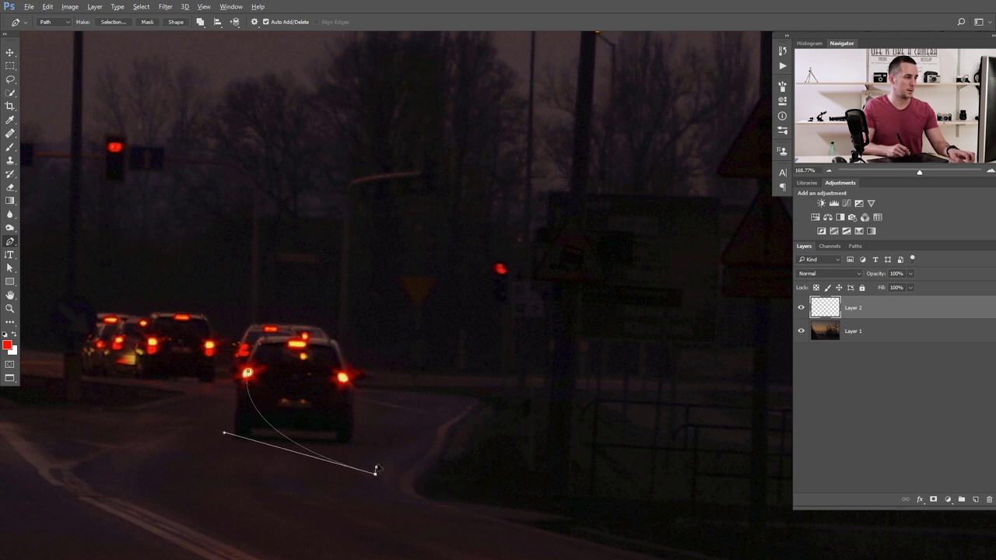
key(ctrl+z)
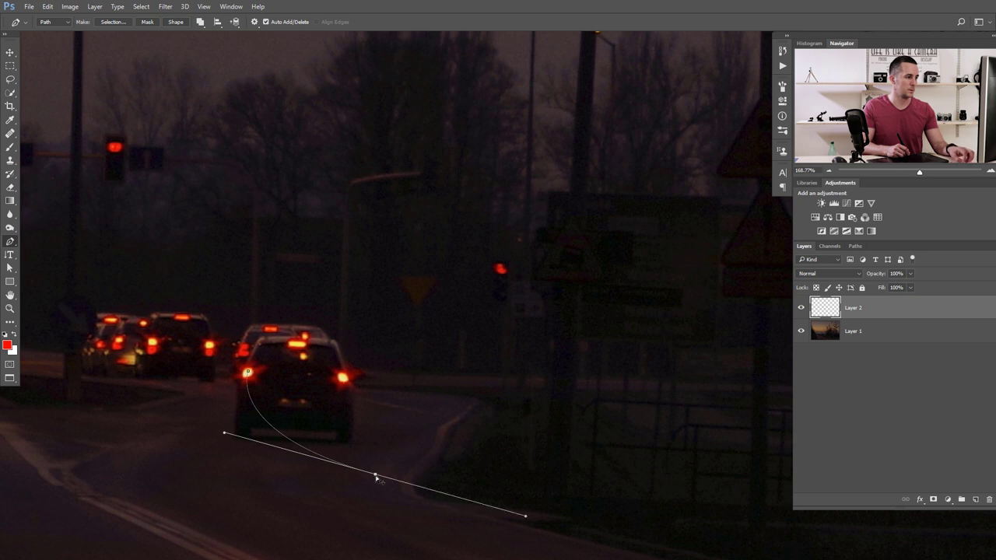
drag(376, 475, 370, 462)
alt+click(370, 463)
scroll(443, 471, down, 10)
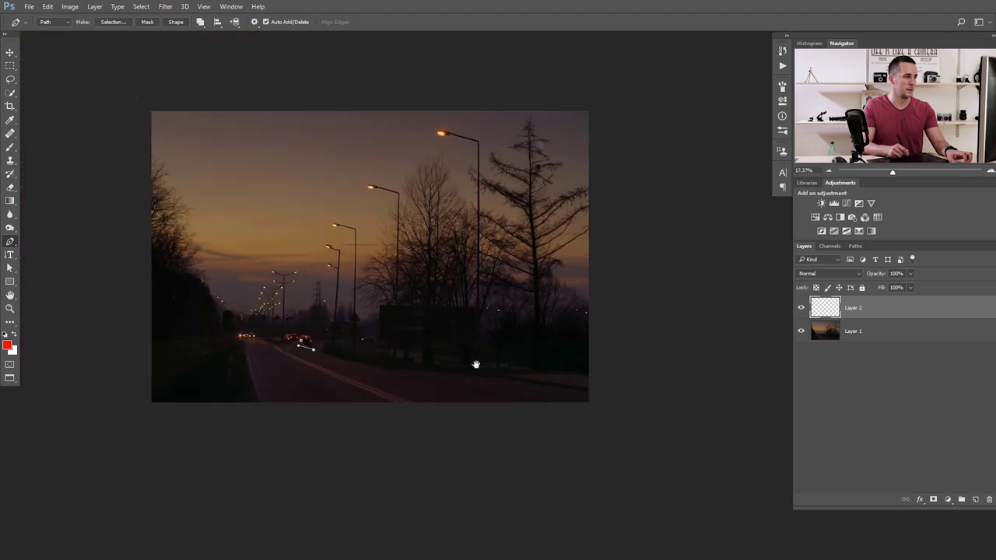
click(612, 417)
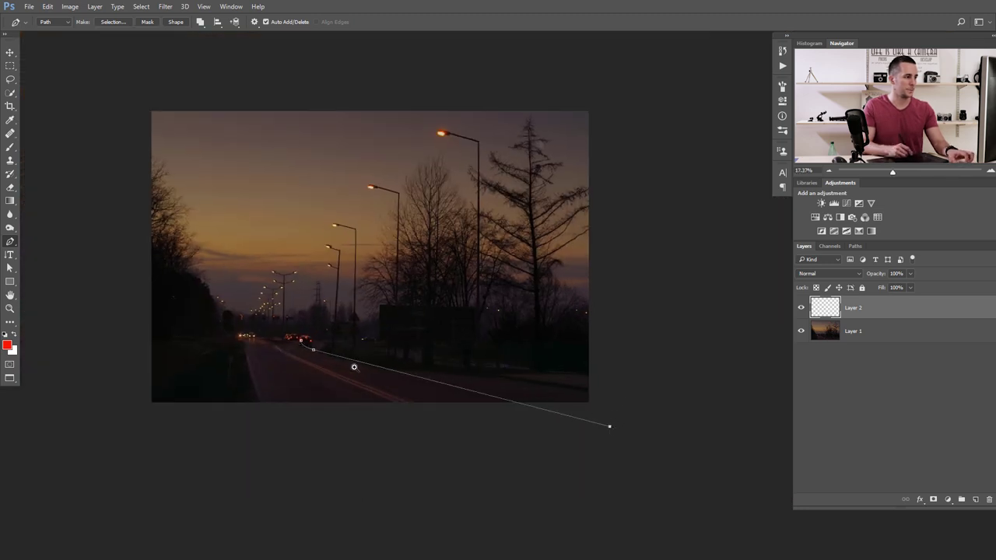
Draw a second curved Pen path from the car's right tail light along the road to beyond the photo's right edge
scroll(354, 370, up, 5)
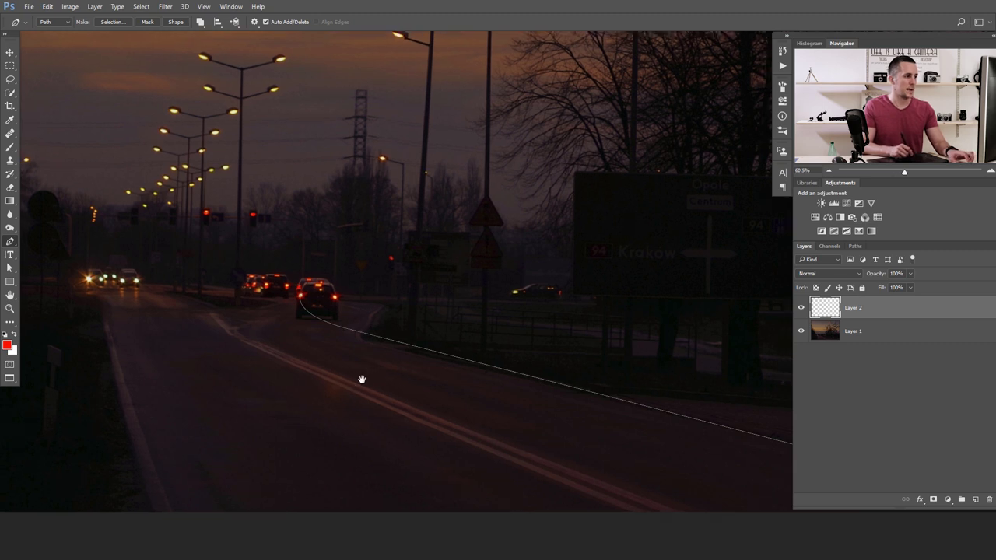
scroll(358, 385, up, 4)
scroll(264, 352, up, 2)
click(307, 326)
drag(385, 377, 478, 399)
drag(385, 377, 389, 371)
alt+click(389, 372)
drag(576, 384, 459, 359)
drag(457, 358, 333, 349)
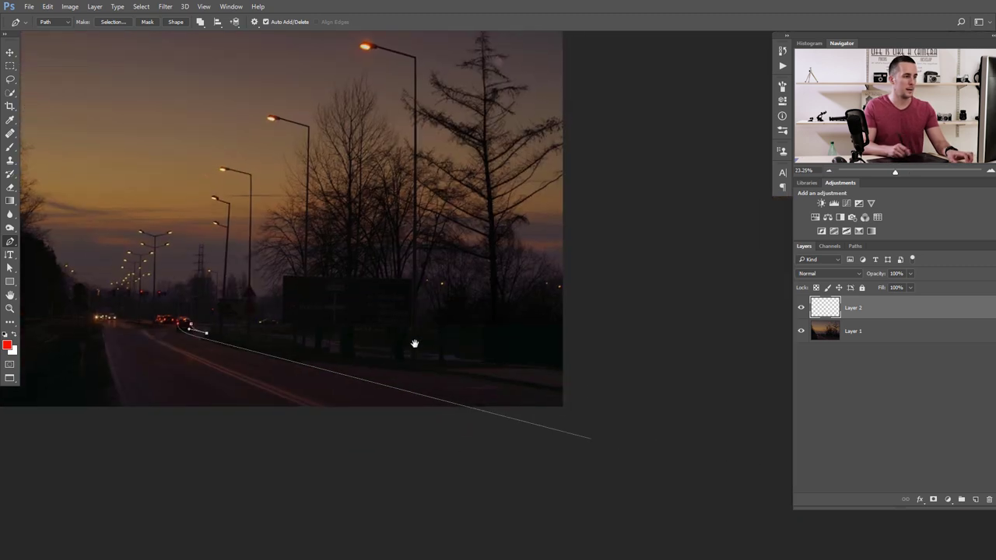
click(589, 401)
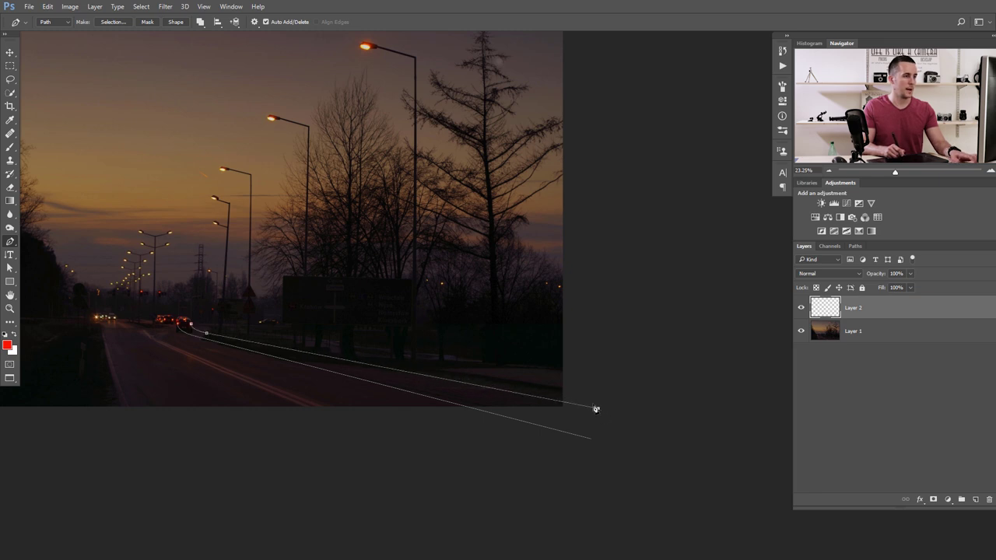
Reduce the brush size to 9 px, testing it with short red strokes along the paths and undoing each one
scroll(319, 339, up, 3)
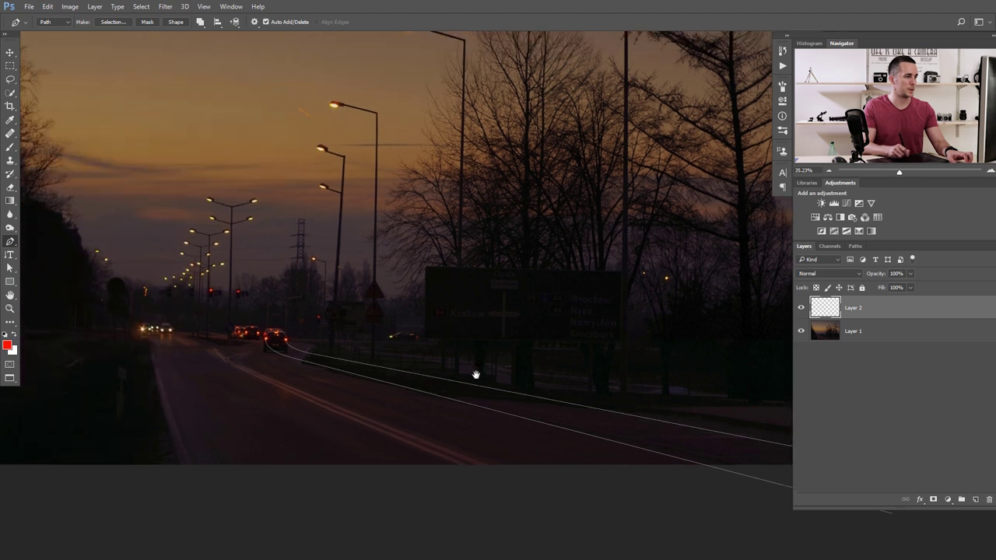
scroll(309, 354, up, 2)
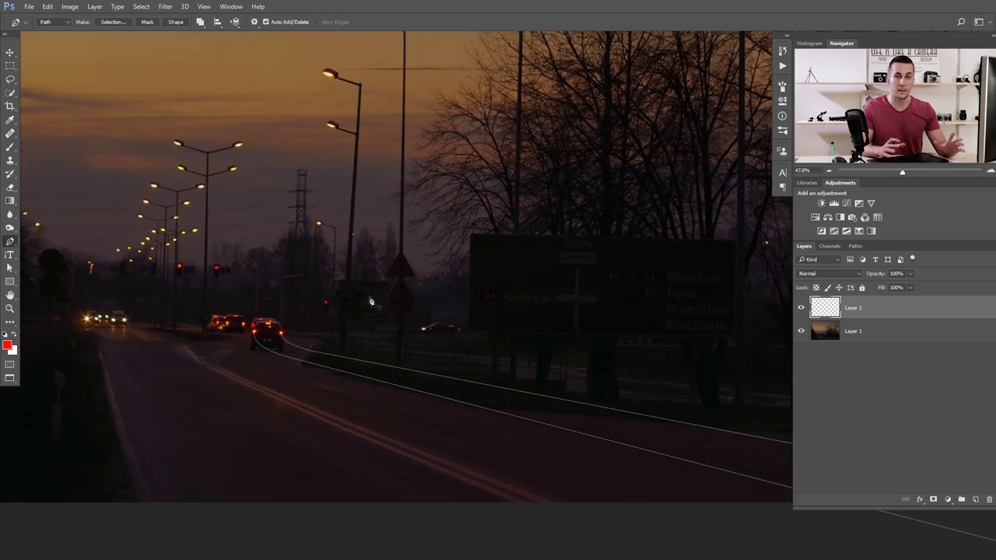
key(b)
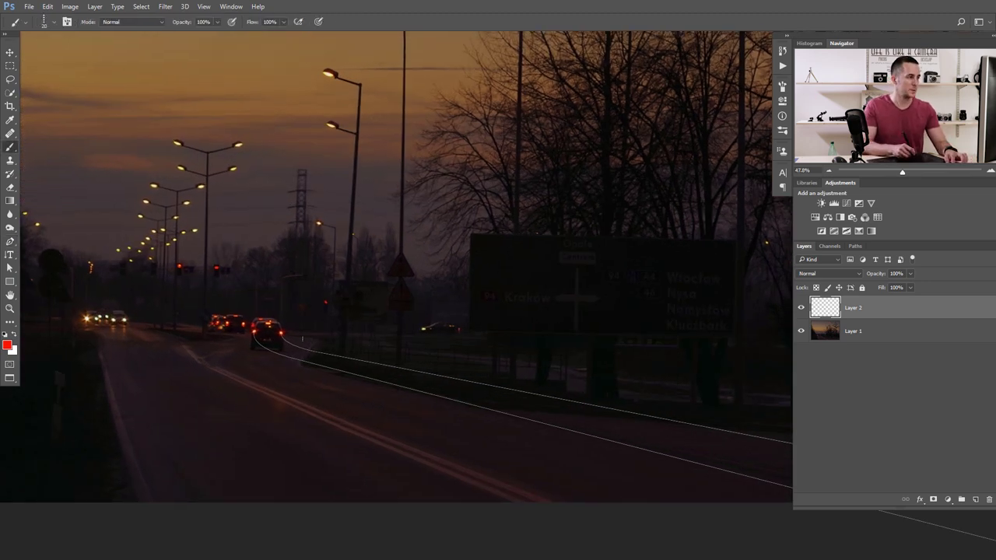
scroll(248, 341, up, 2)
mouse_move(256, 333)
mouse_down()
mouse_move(378, 382)
mouse_move(599, 425)
mouse_up()
key(ctrl+z)
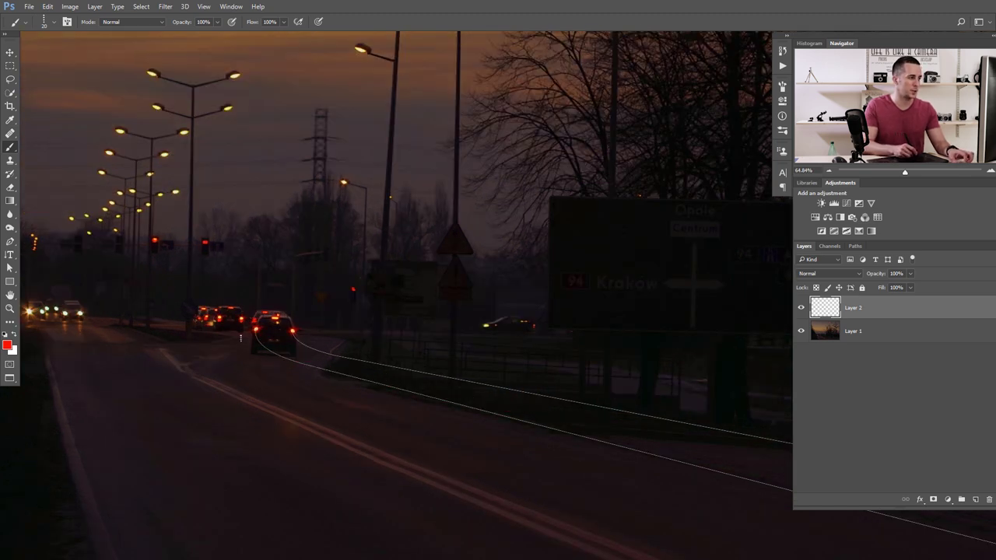
scroll(240, 337, up, 3)
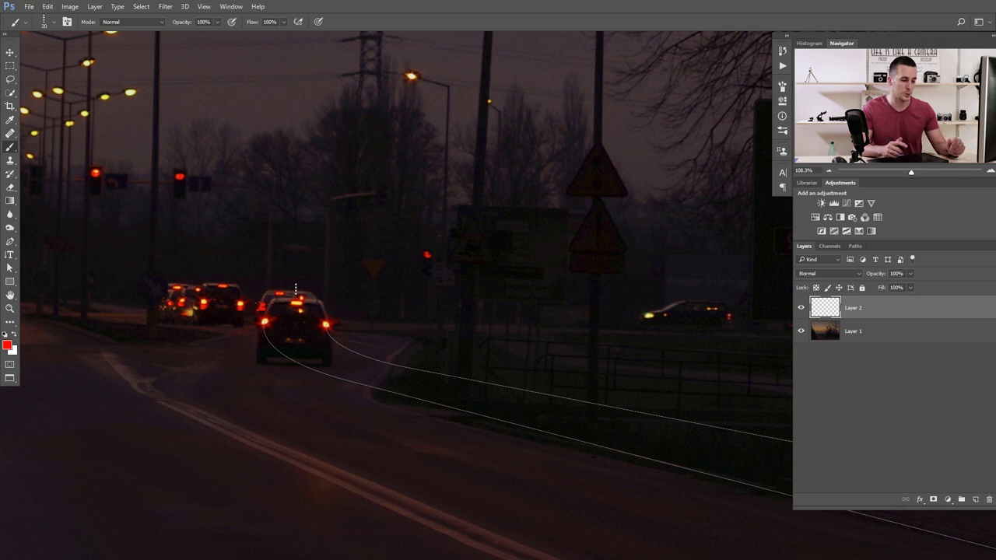
drag(263, 332, 457, 409)
key(ctrl+z)
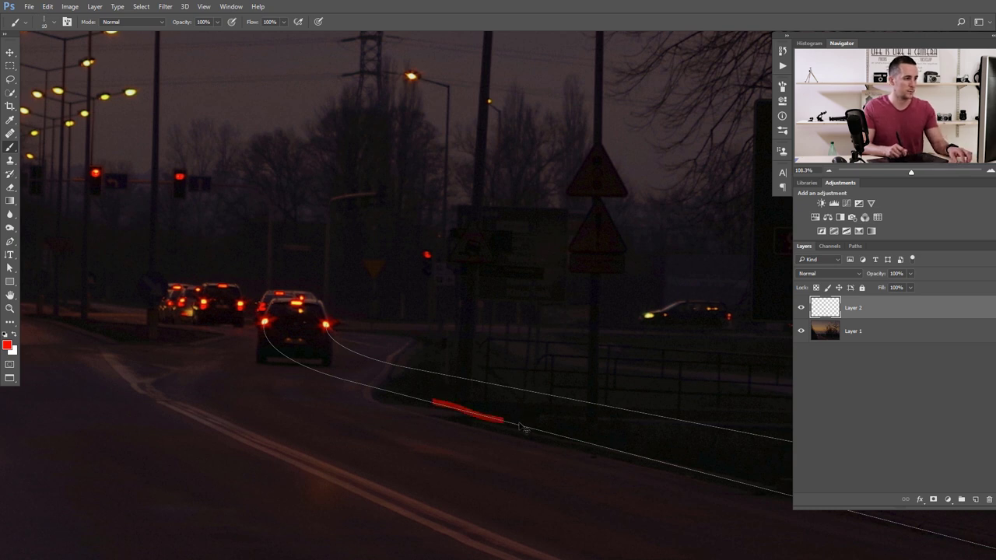
key(ctrl+z)
drag(451, 405, 563, 433)
key(ctrl+z)
scroll(346, 397, up, 3)
mouse_move(318, 352)
mouse_down()
mouse_move(551, 404)
mouse_move(347, 344)
mouse_up()
key(ctrl+z)
Stroke both tail light paths on Layer 2 using the Brush as the stroke tool
scroll(524, 411, down, 6)
scroll(369, 358, down, 2)
scroll(487, 361, down, 1)
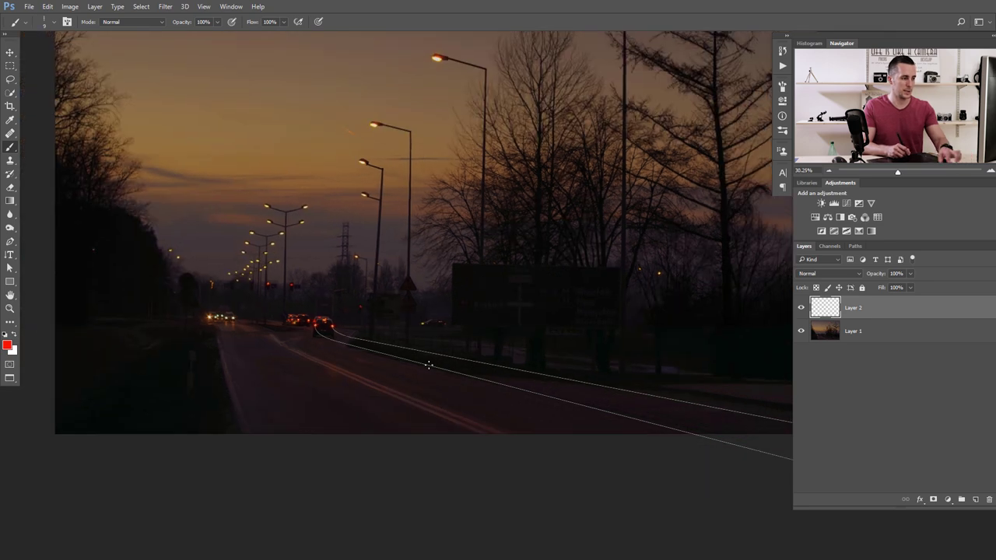
key(p)
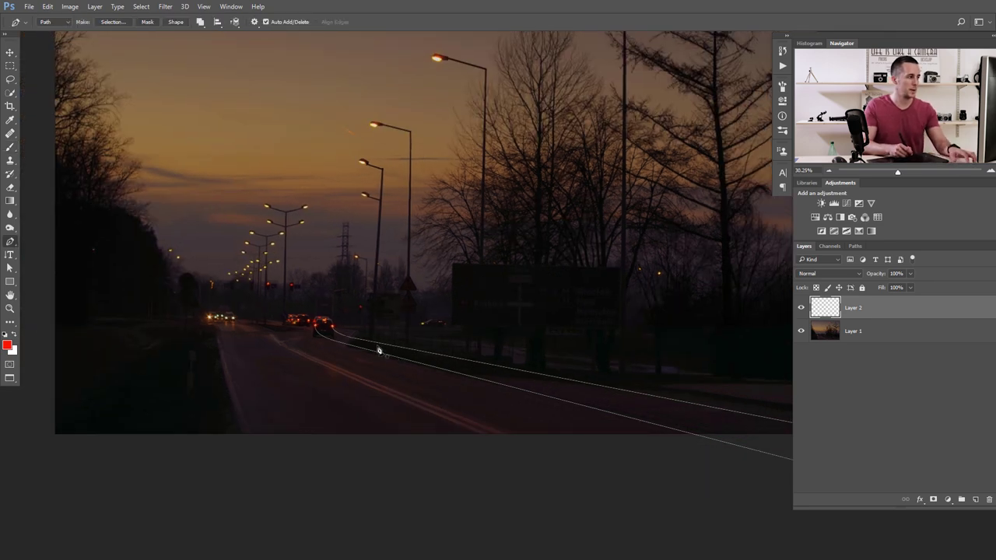
right_click(324, 328)
click(368, 410)
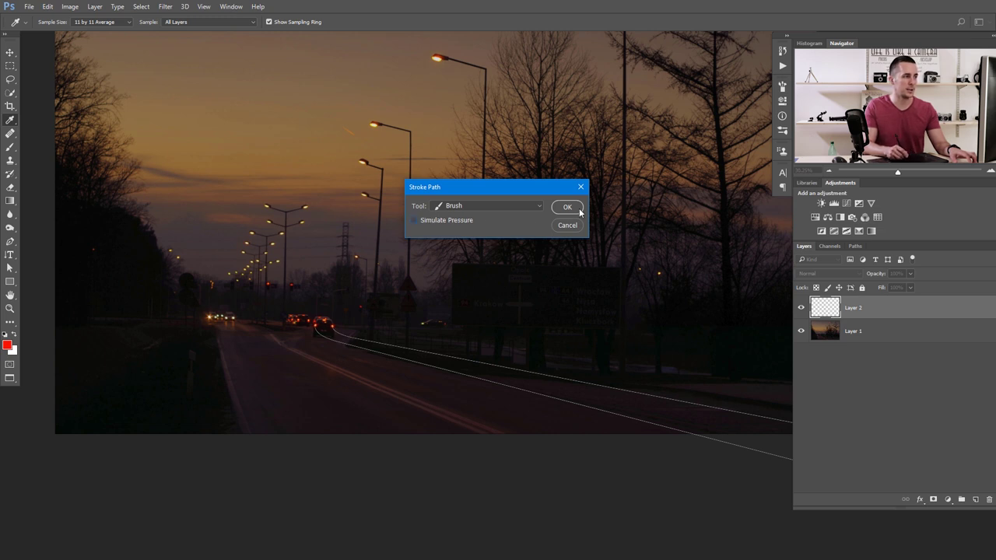
click(567, 207)
Delete the Work Path and return to the layer list
mouse_move(426, 364)
mouse_down()
mouse_move(497, 384)
mouse_move(459, 373)
mouse_up()
mouse_move(511, 342)
mouse_down()
mouse_move(546, 352)
mouse_move(456, 362)
mouse_move(470, 355)
mouse_up()
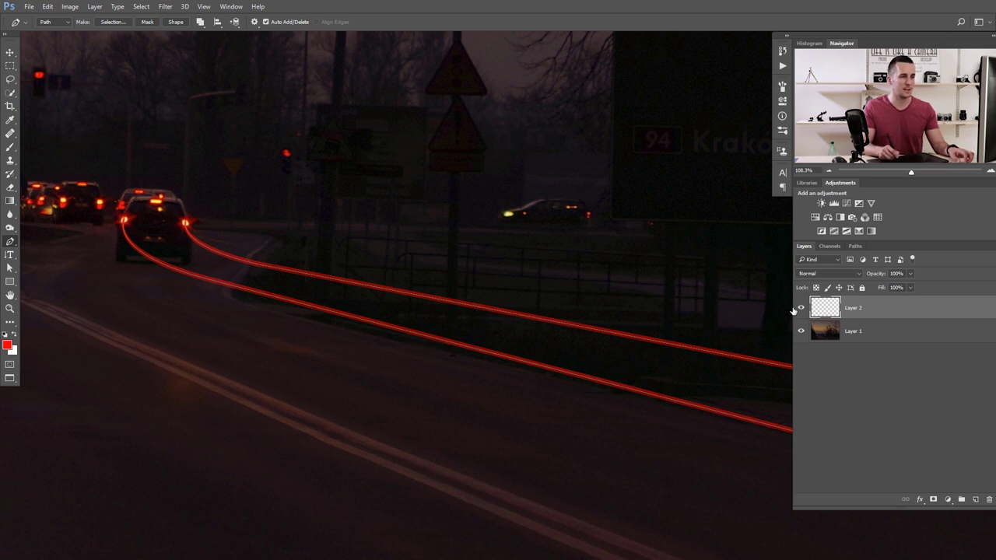
click(855, 245)
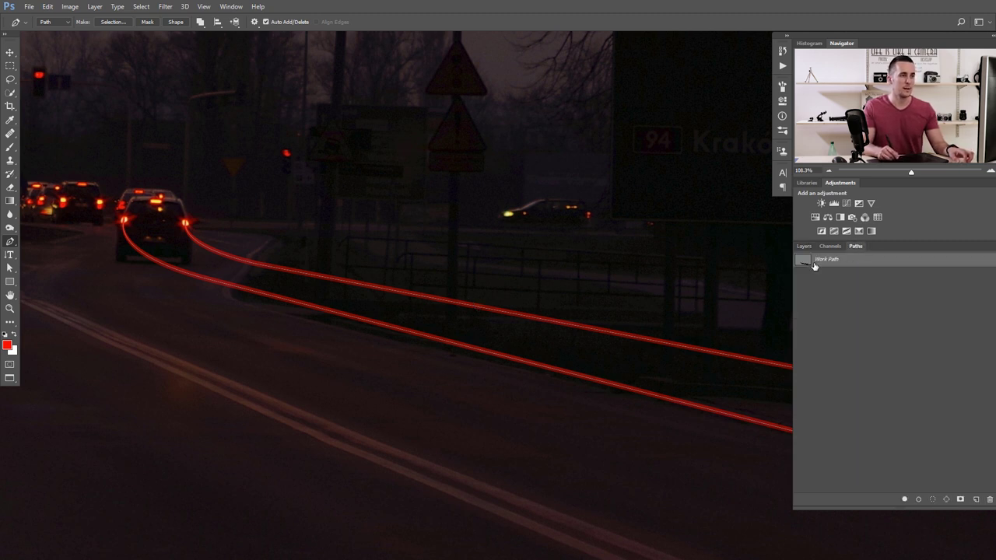
click(988, 499)
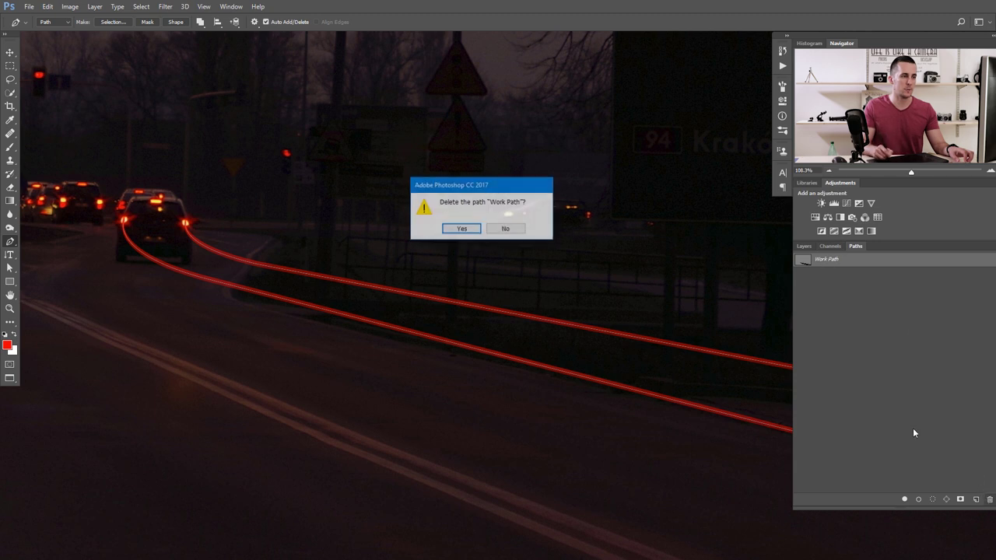
click(459, 230)
click(807, 246)
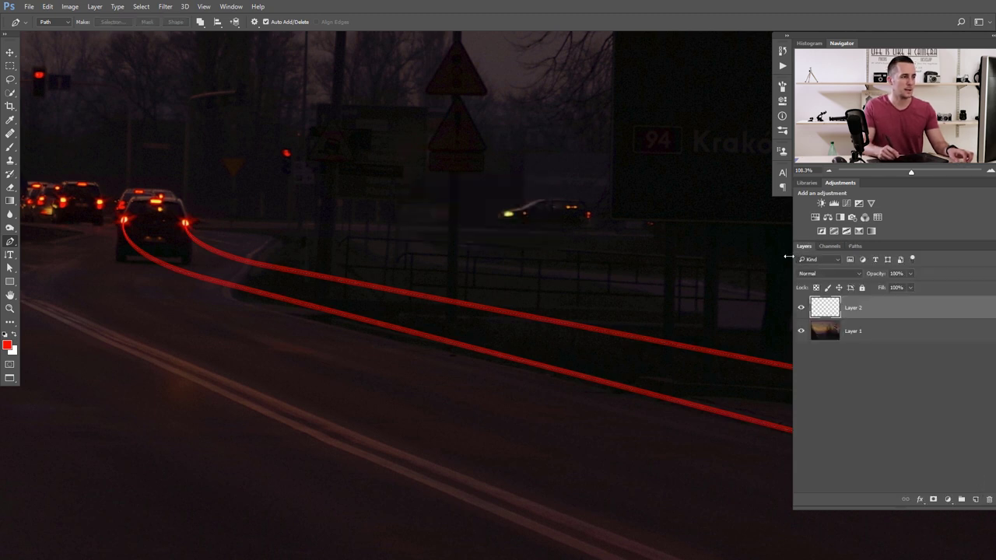
Add a red Outer Glow to Layer 2 with a size of 16 px and a stepped contour
scroll(568, 350, down, 10)
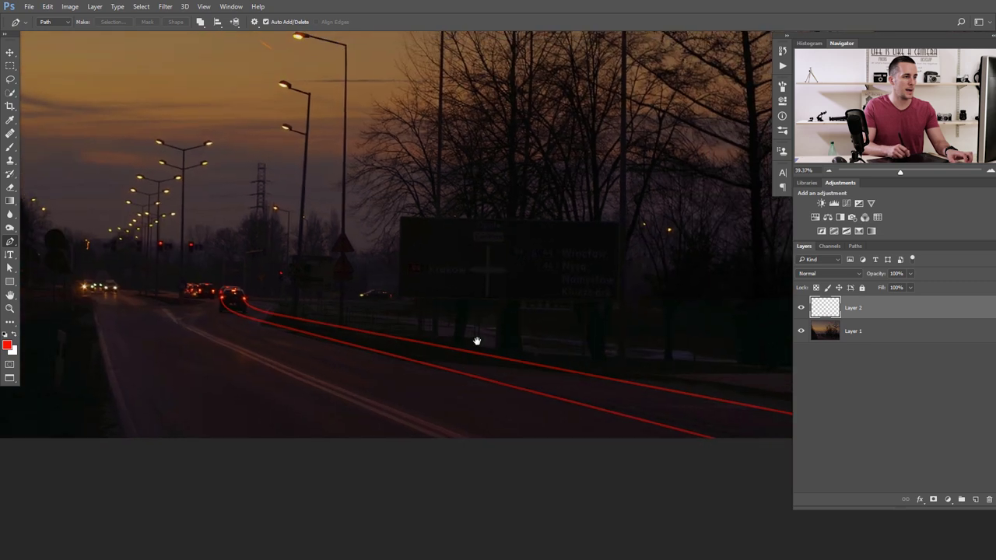
double_click(897, 313)
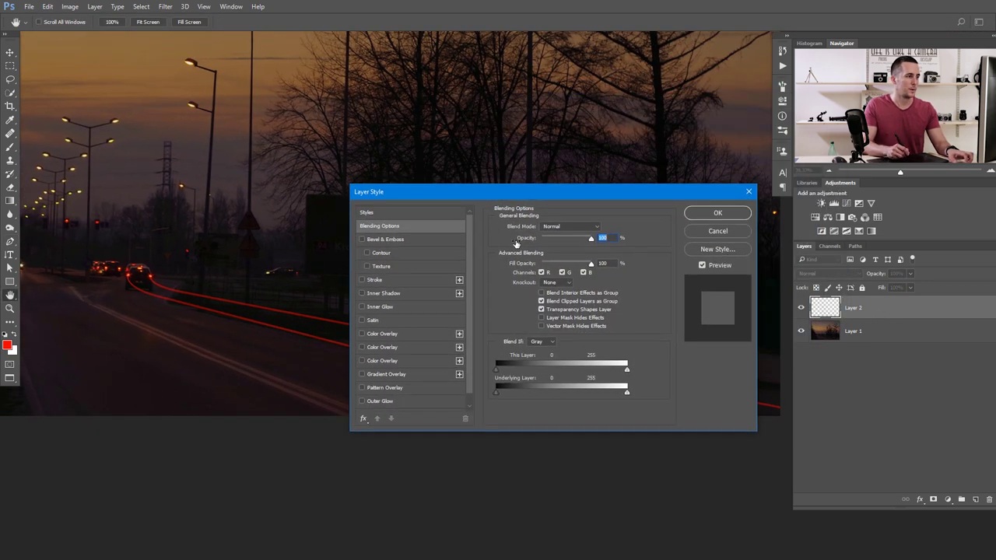
click(362, 402)
scroll(532, 140, up, 15)
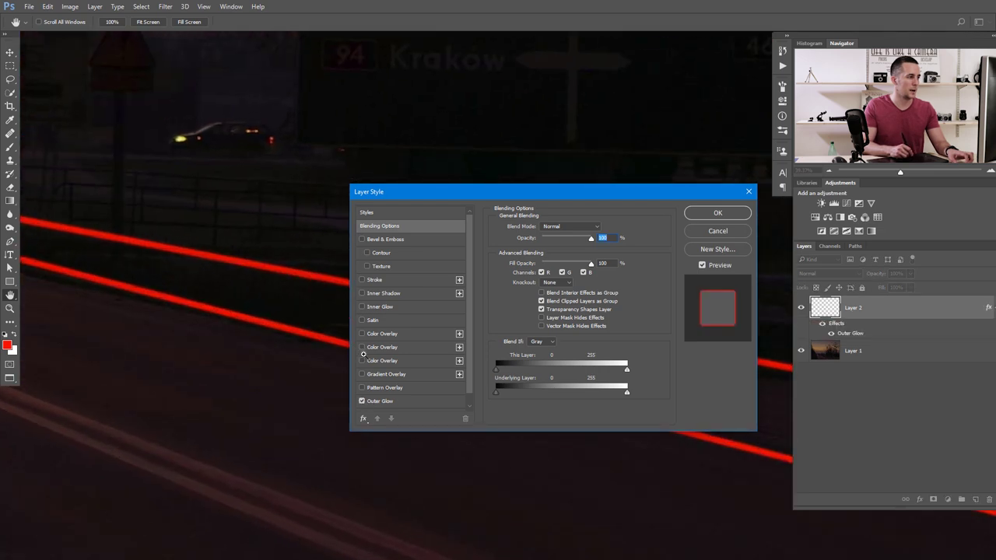
drag(535, 194, 430, 351)
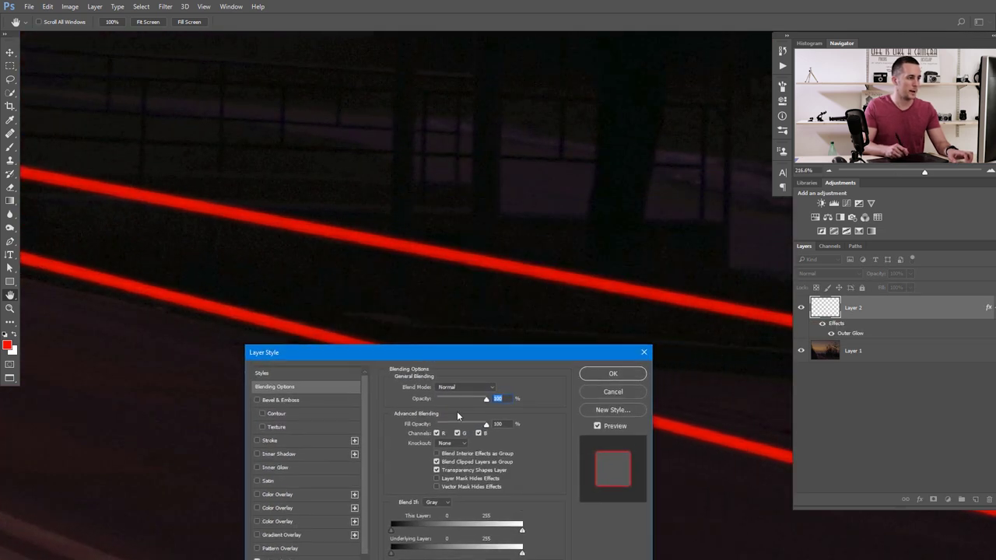
click(278, 559)
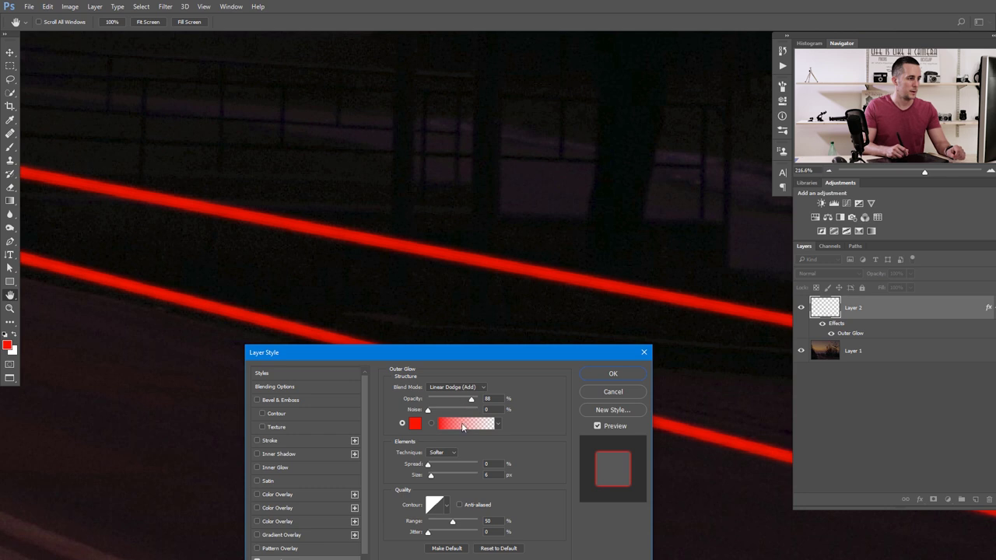
drag(433, 475, 434, 481)
click(446, 505)
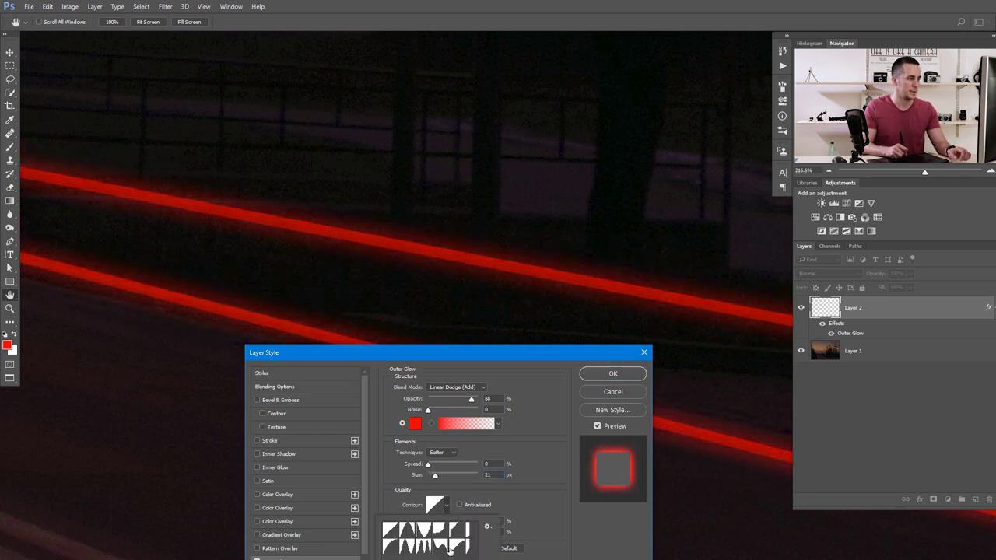
drag(436, 477, 440, 495)
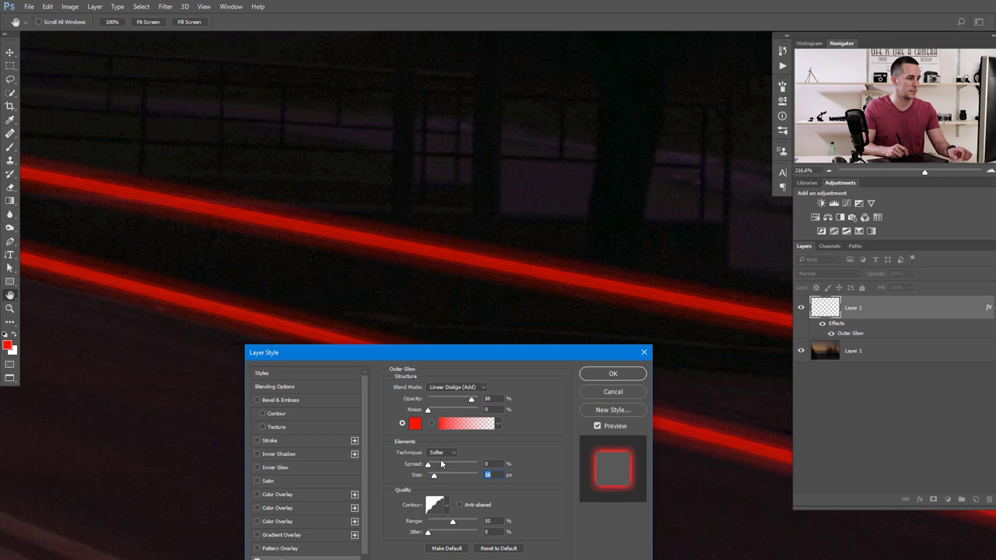
click(598, 377)
Set the range of Layer 2's Outer Glow to 55%
drag(496, 327, 415, 333)
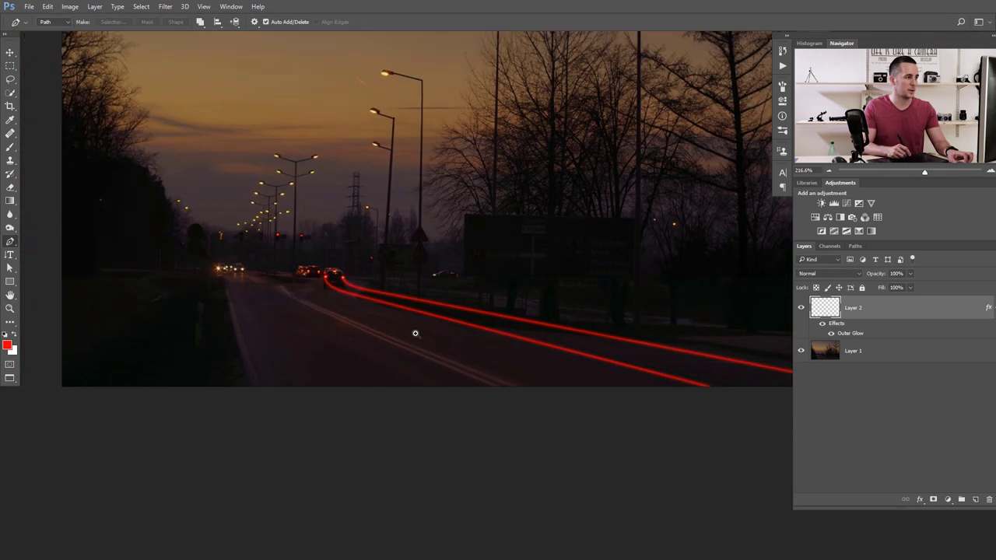
scroll(496, 344, up, 5)
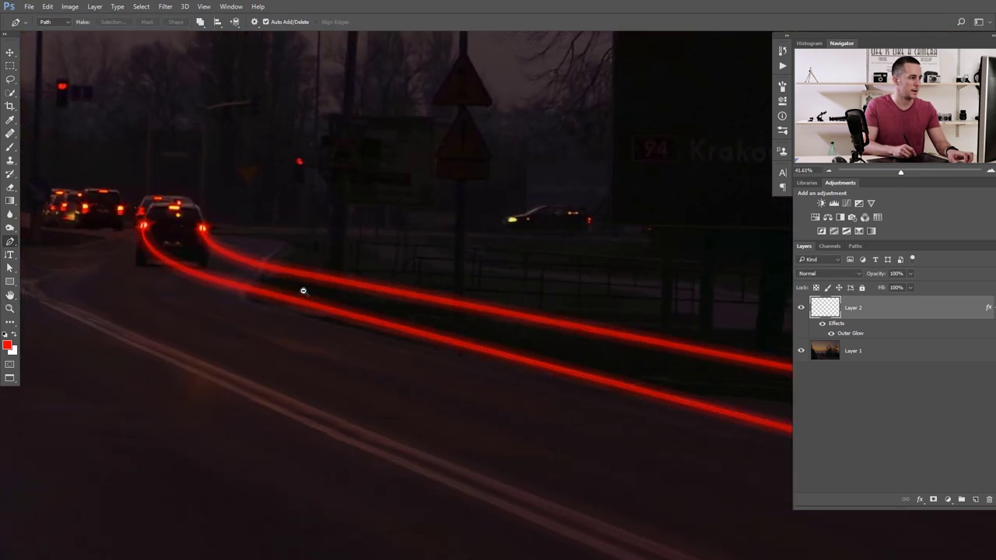
double_click(842, 336)
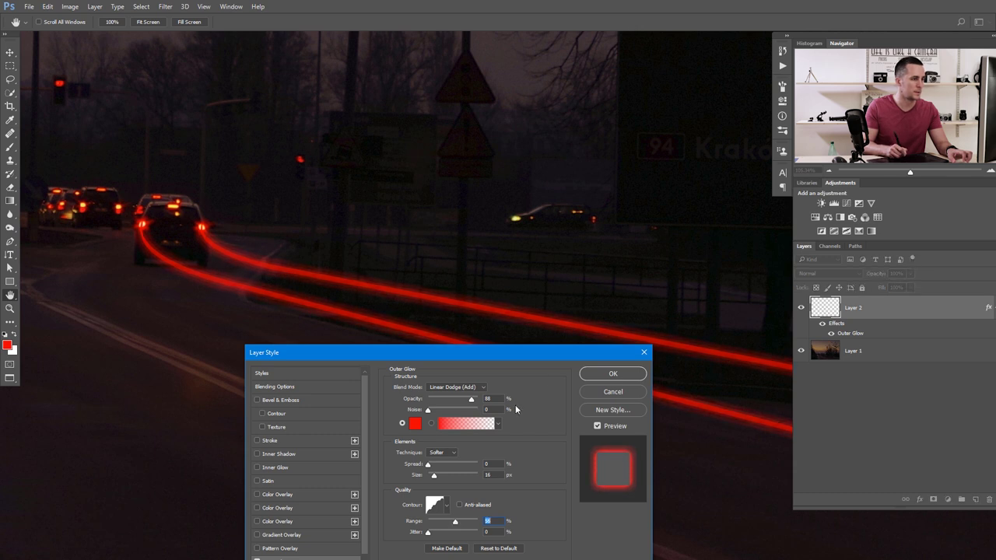
click(600, 376)
Convert Layer 2's Outer Glow into its own layer and check it by hiding and showing the glow layer
scroll(496, 344, down, 1)
drag(495, 345, 379, 321)
scroll(378, 321, down, 4)
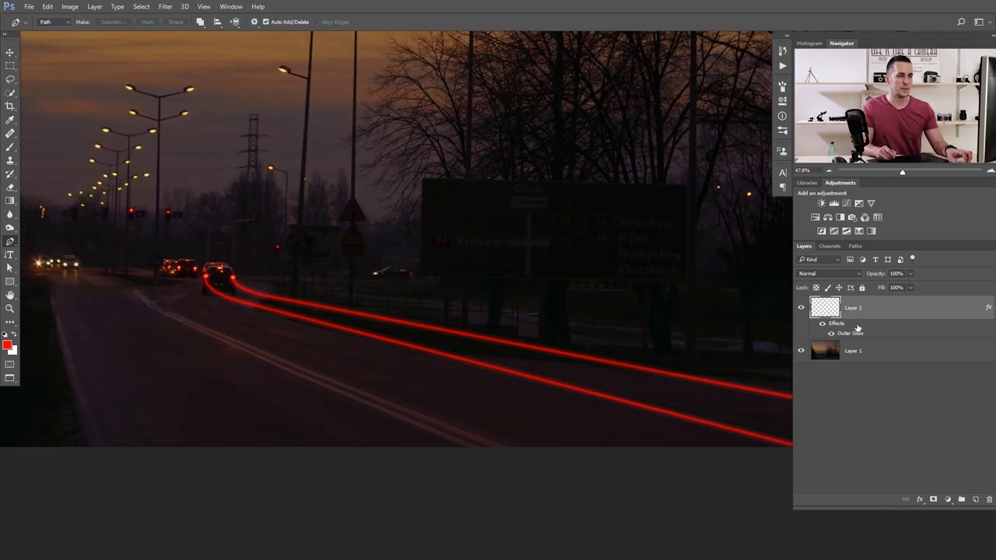
right_click(836, 324)
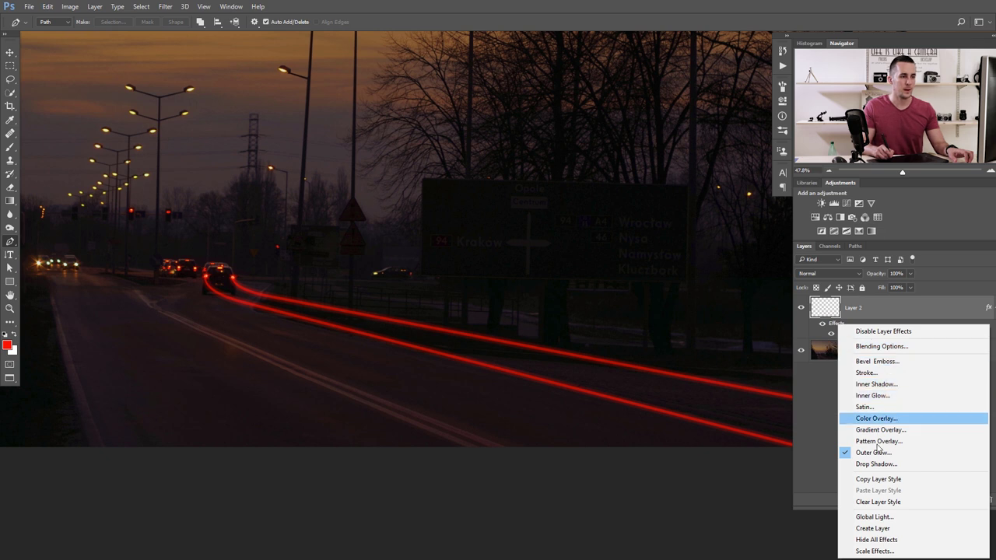
click(873, 529)
click(802, 332)
click(802, 332)
drag(431, 347, 511, 323)
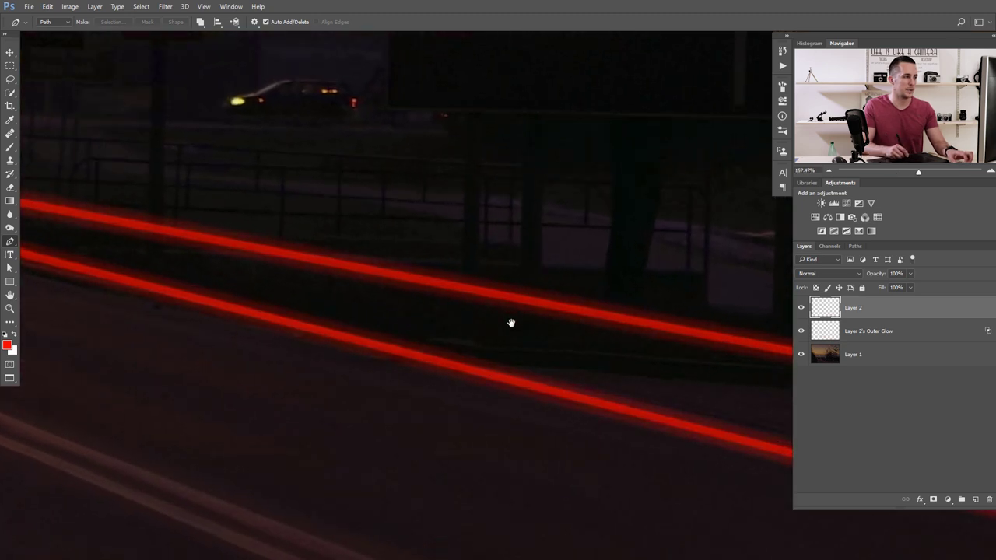
Compare the trails with the Outer Glow layer and Layer 2 each hidden and shown
scroll(509, 343, up, 2)
click(802, 332)
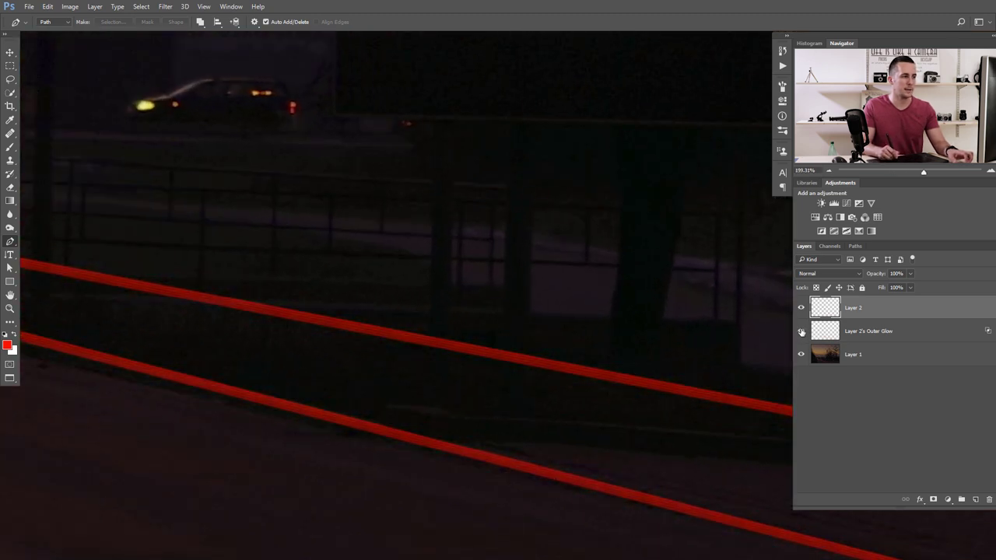
click(802, 332)
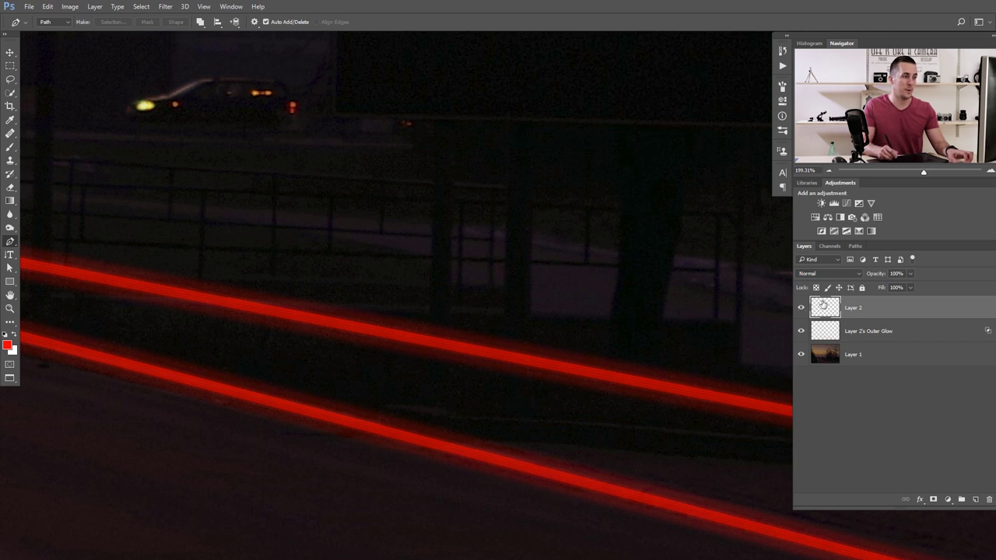
click(799, 309)
scroll(514, 356, down, 4)
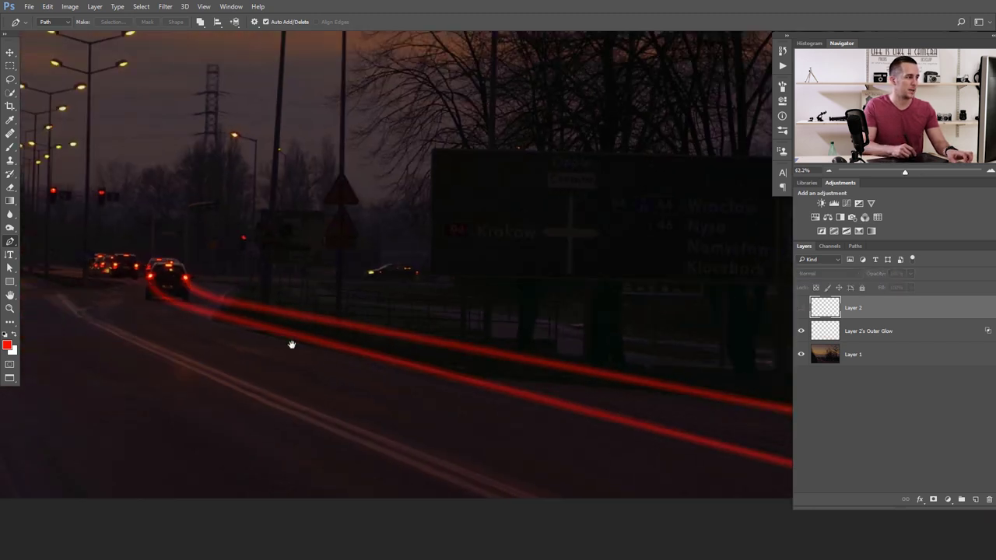
click(801, 308)
Duplicate the Layer 2's Outer Glow layer and shift the copy slightly to thicken the red trails
click(826, 336)
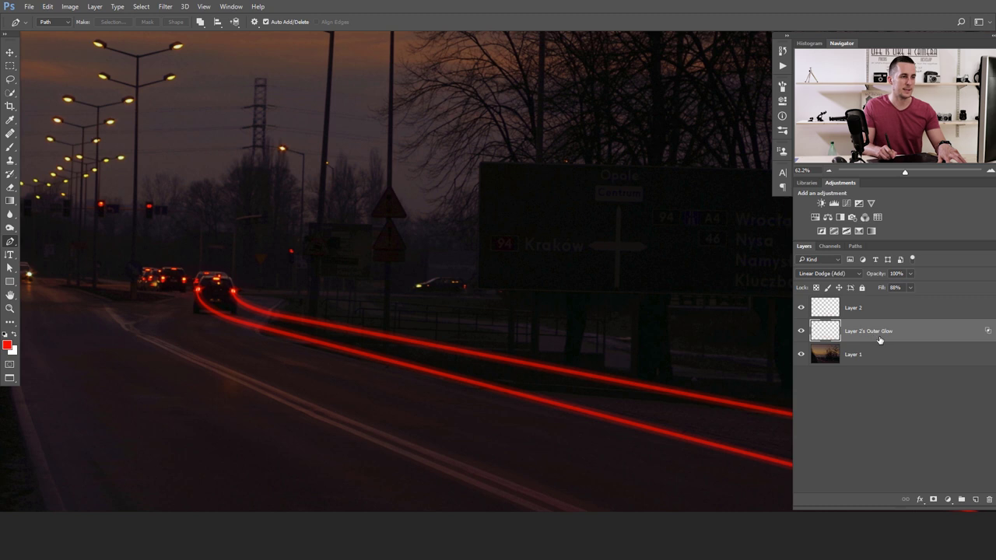
key(ctrl+j)
key(v)
drag(476, 389, 475, 400)
drag(410, 382, 190, 330)
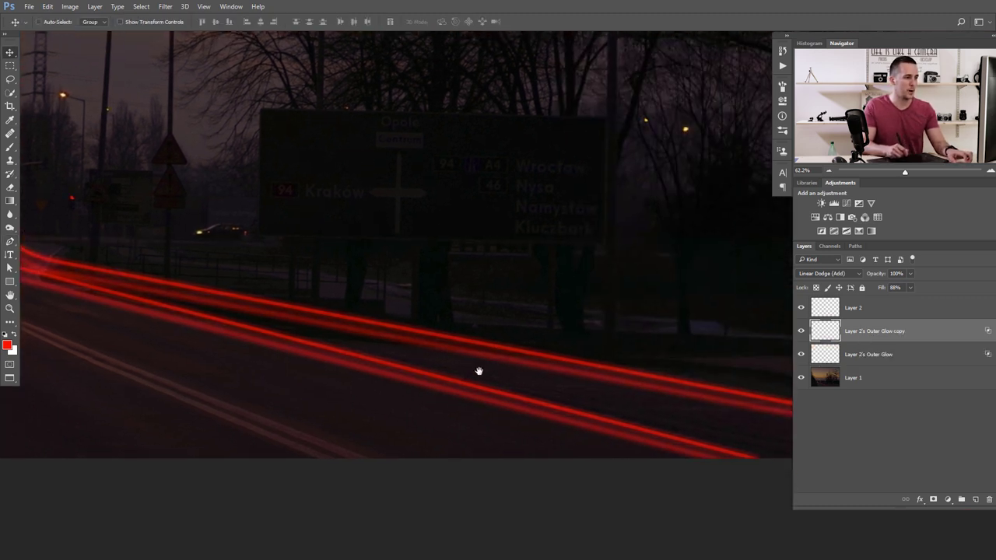
drag(490, 375, 301, 325)
ctrl+drag(473, 346, 591, 373)
scroll(591, 374, down, 5)
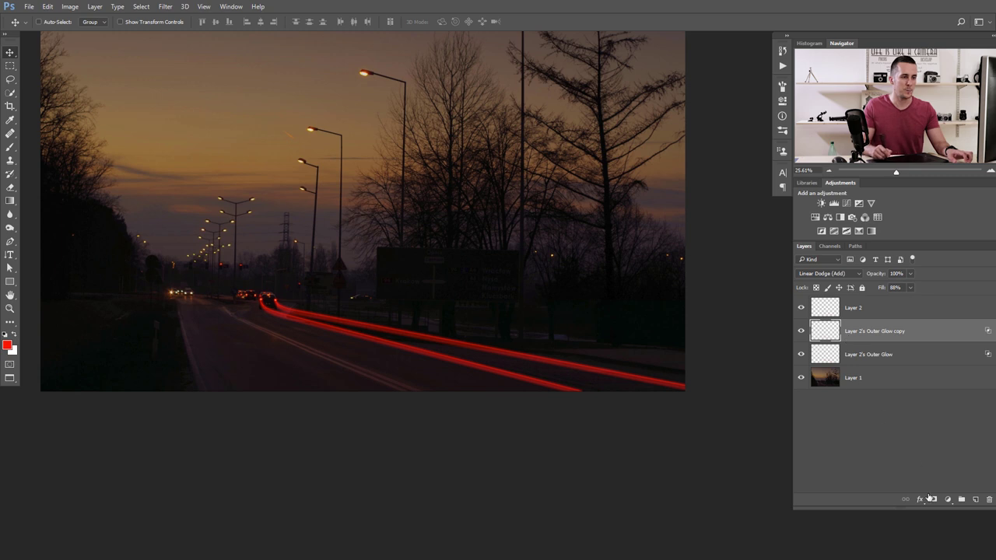
Mask out the glow copy along the lower trail with a hard 175 px black brush and set the layer's opacity to 69%
click(931, 498)
key(b)
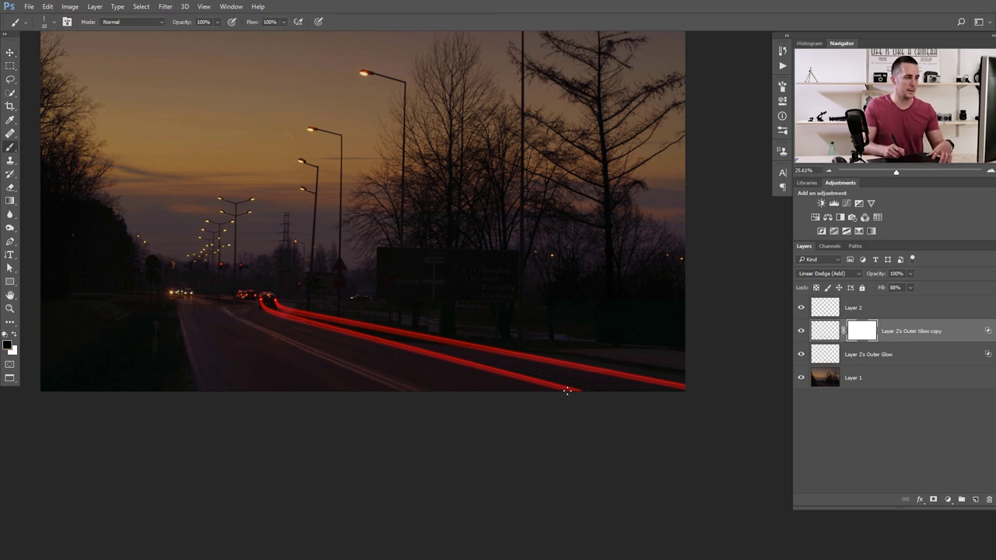
right_click(566, 364)
click(596, 433)
key(Return)
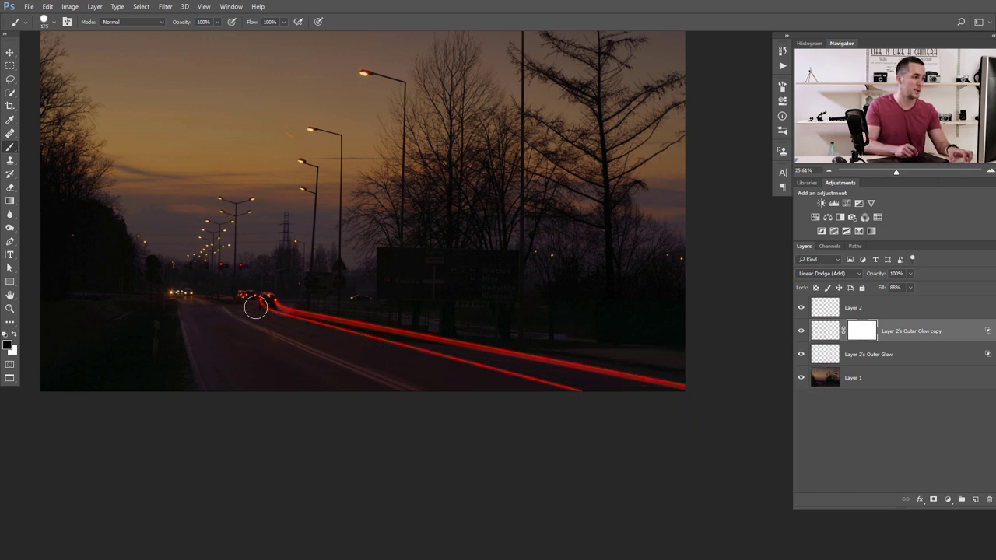
scroll(261, 314, up, 5)
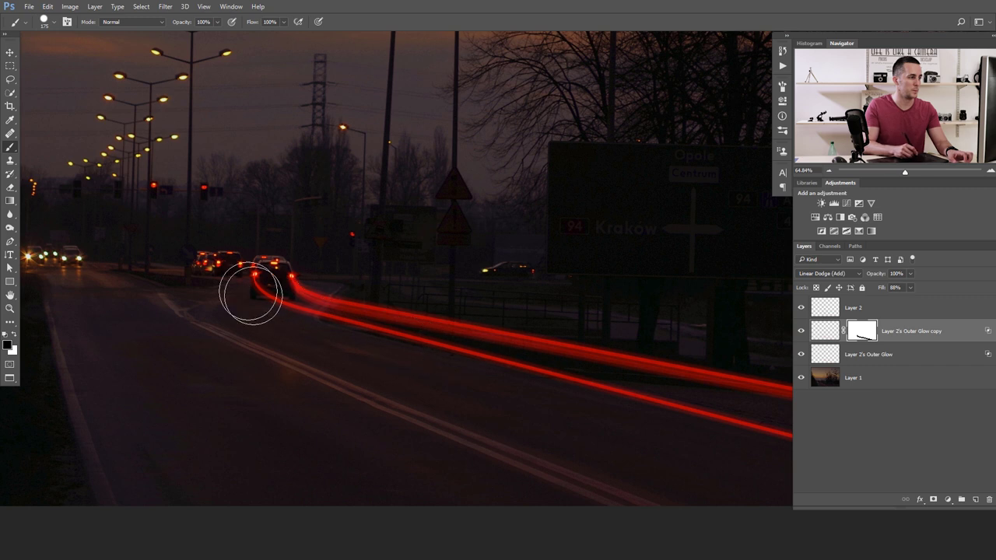
drag(456, 378, 295, 296)
drag(635, 390, 420, 334)
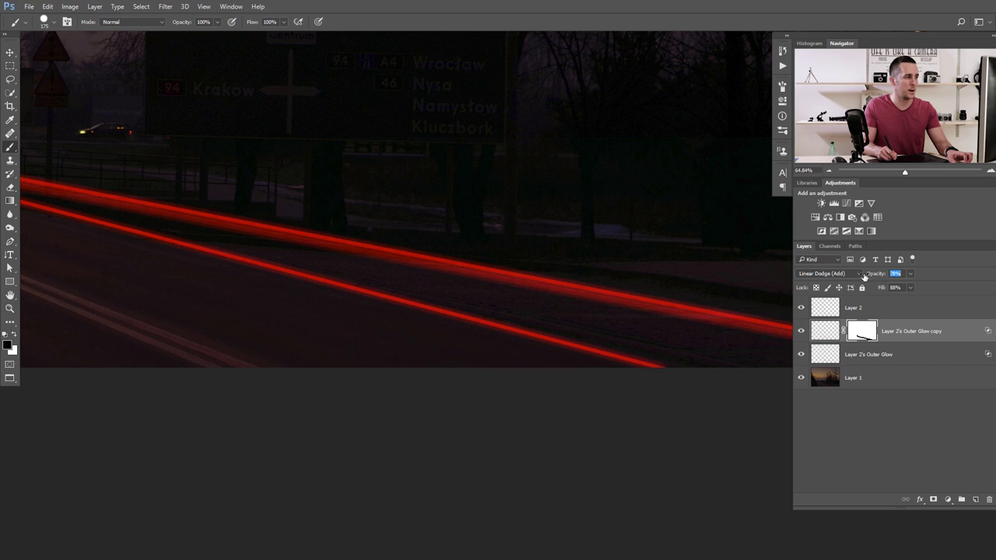
Duplicate the masked glow copy and move the duplicate down towards the lower trail
click(823, 339)
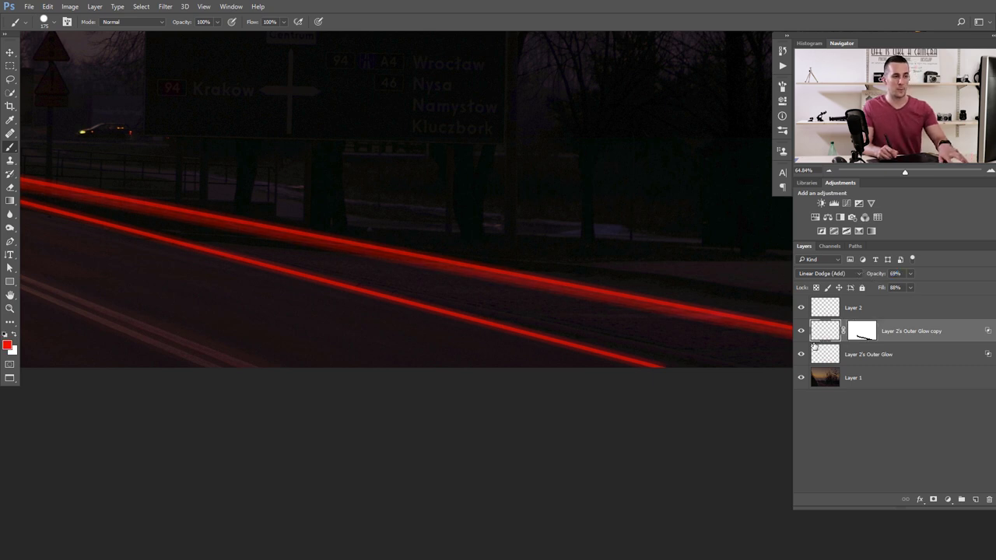
key(ctrl+j)
key(v)
drag(418, 271, 404, 324)
drag(472, 373, 603, 441)
drag(552, 375, 427, 353)
Free-transform the second glow copy to 120.80% width, 128.21% height and 6.62° rotation, aligning it with the lower trail
key(ctrl+t)
drag(216, 301, 183, 254)
drag(714, 373, 783, 397)
drag(585, 412, 421, 367)
drag(446, 278, 411, 291)
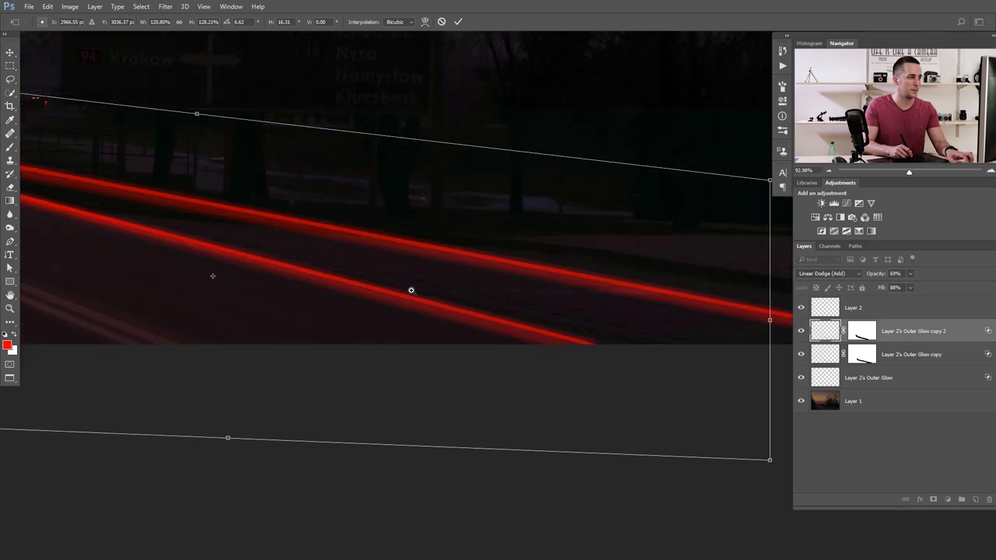
Fit the transformed streak to the lower trail, pull its far corner outward past the car, and apply the transform
scroll(411, 291, down, 3)
drag(346, 285, 353, 268)
drag(291, 252, 517, 340)
drag(265, 272, 407, 335)
drag(212, 282, 212, 282)
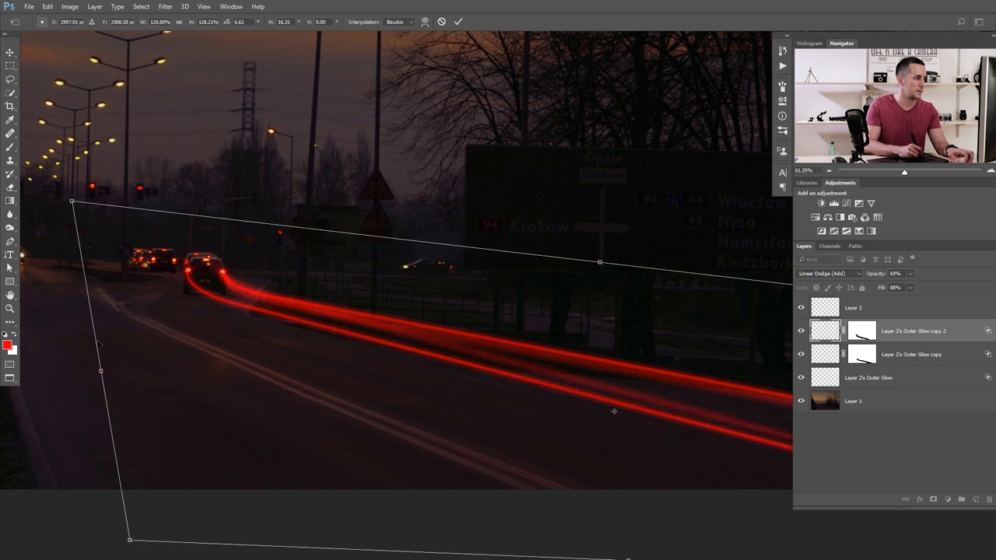
mouse_move(71, 203)
mouse_down()
mouse_move(31, 203)
mouse_move(63, 221)
mouse_move(53, 203)
mouse_move(62, 199)
mouse_up()
key(Return)
key(ctrl+0)
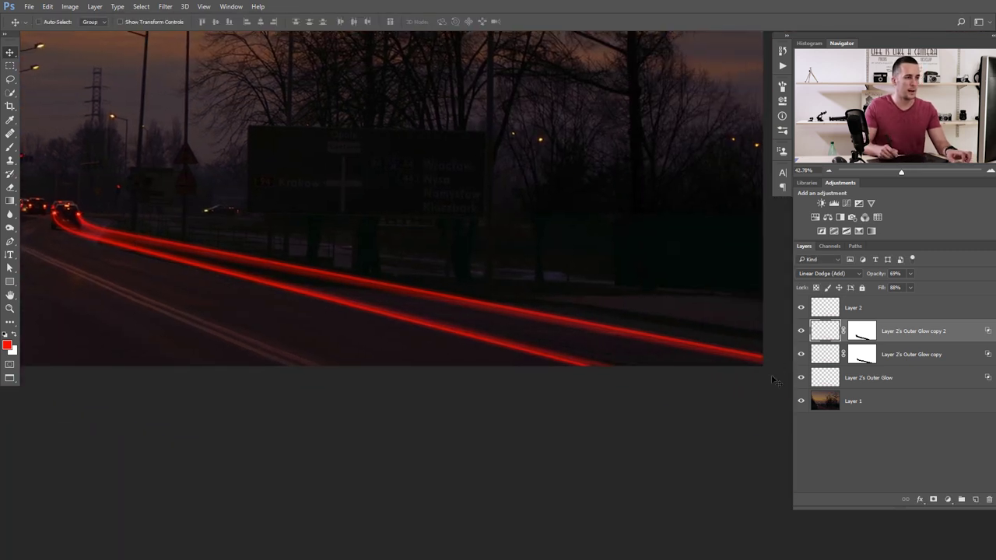
key(b)
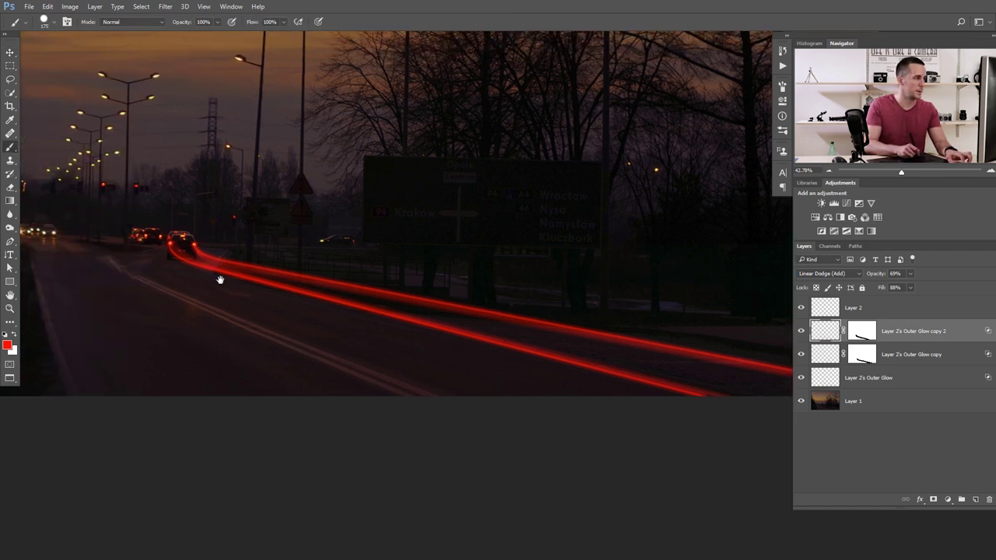
click(163, 240)
click(170, 310)
key(ctrl+z)
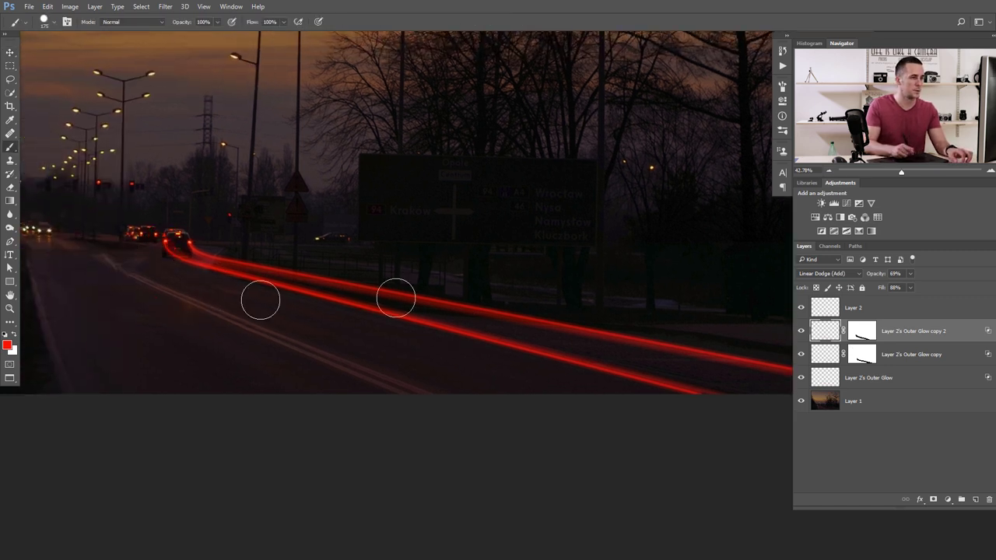
Target the second glow copy's mask and set a soft 175 px brush at 40% opacity for blending the streak near the car
click(866, 337)
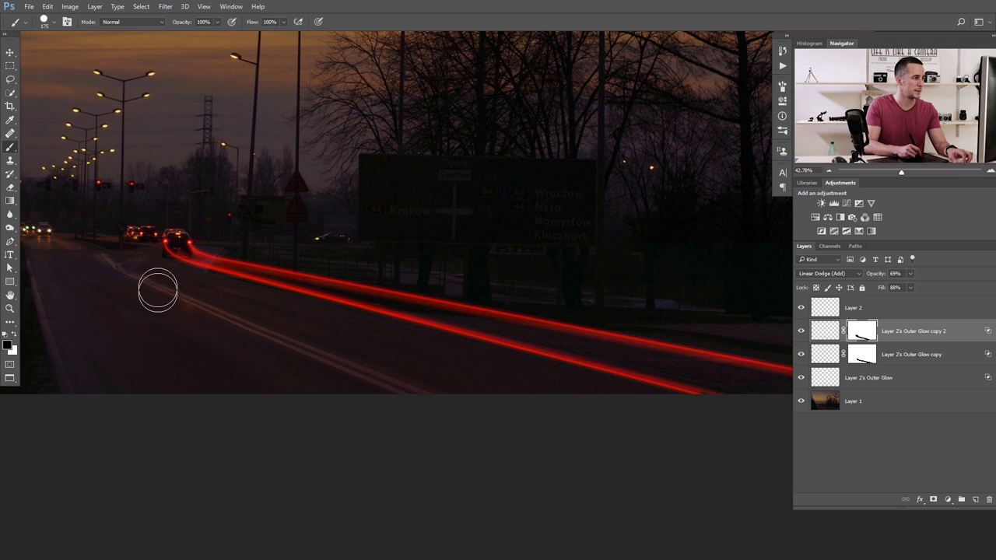
right_click(258, 305)
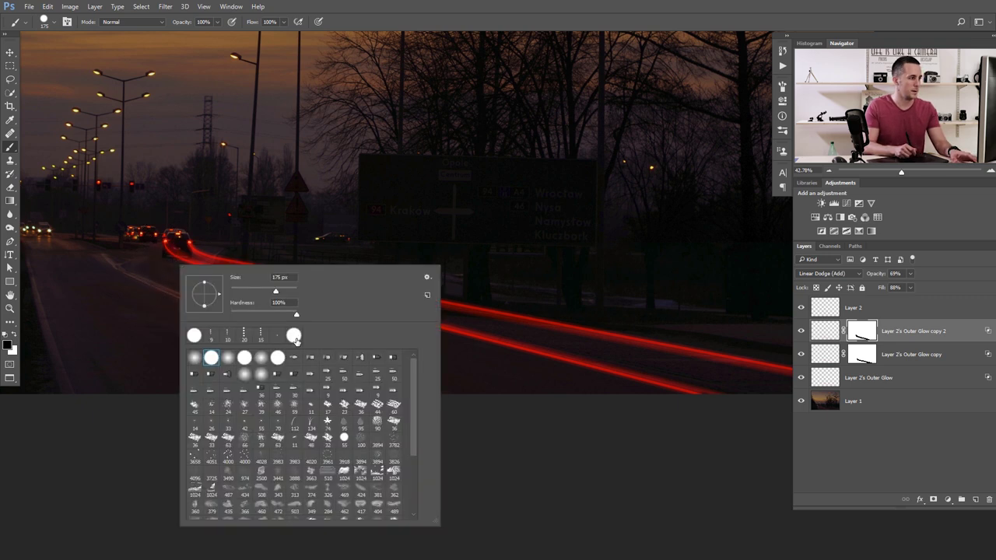
key(Return)
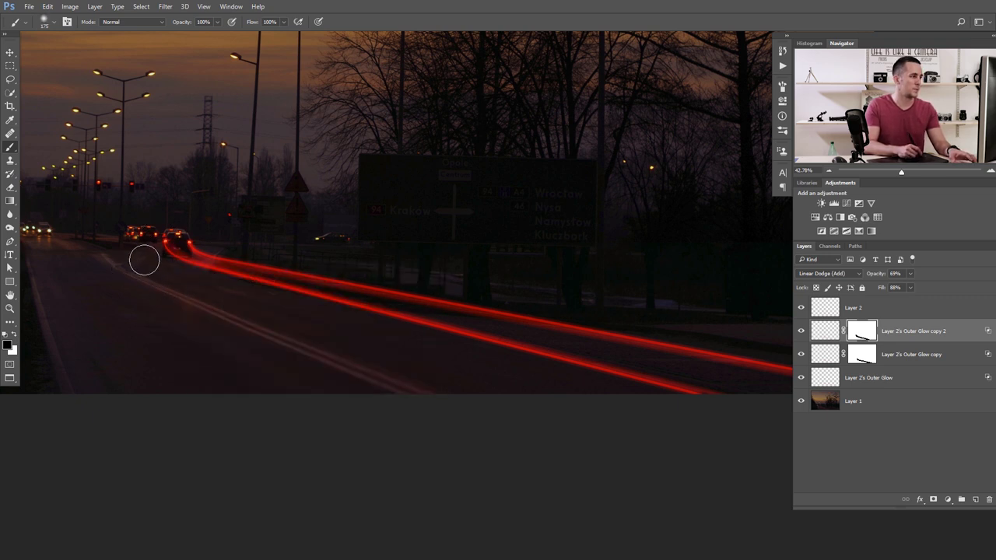
key(4)
scroll(148, 253, up, 5)
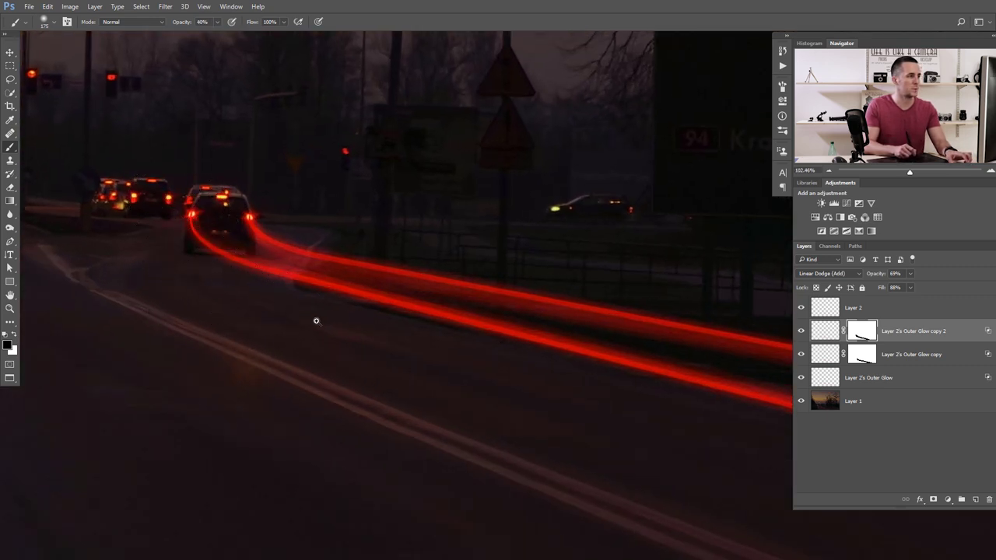
scroll(316, 322, down, 4)
scroll(299, 284, down, 2)
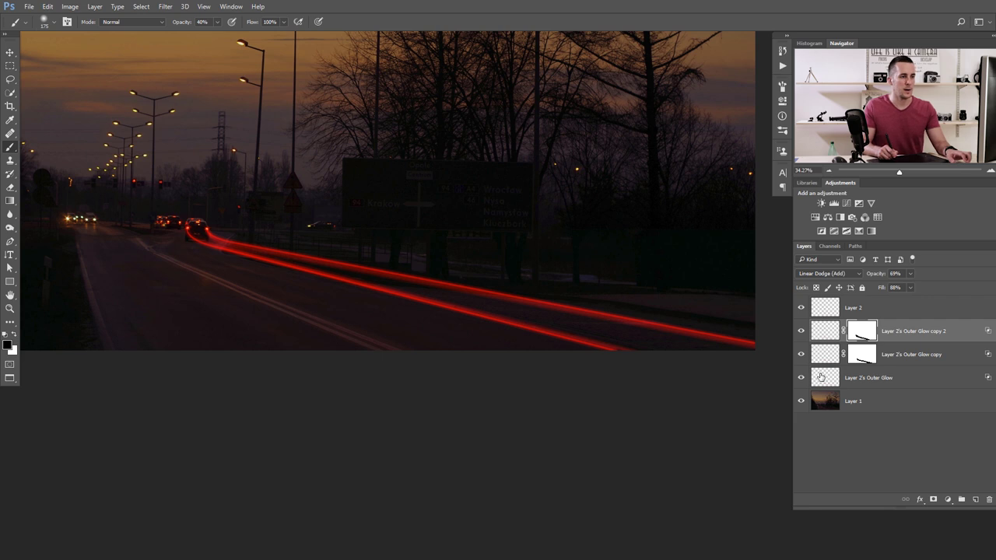
Check the lower glow layers by hiding and showing them, and duplicate Layer 2's Outer Glow, offsetting the copy down the road
click(821, 380)
click(800, 378)
click(800, 378)
click(800, 355)
click(801, 355)
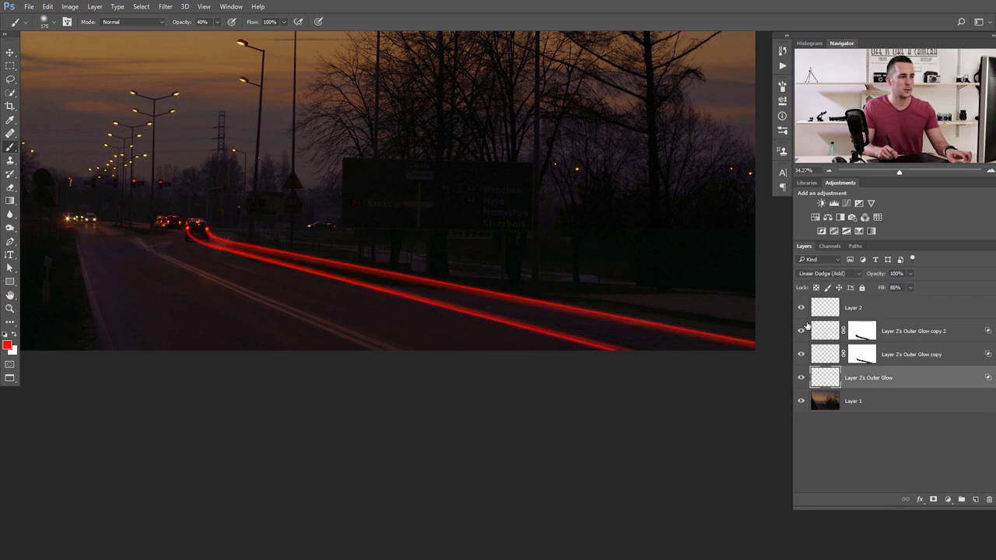
key(ctrl+j)
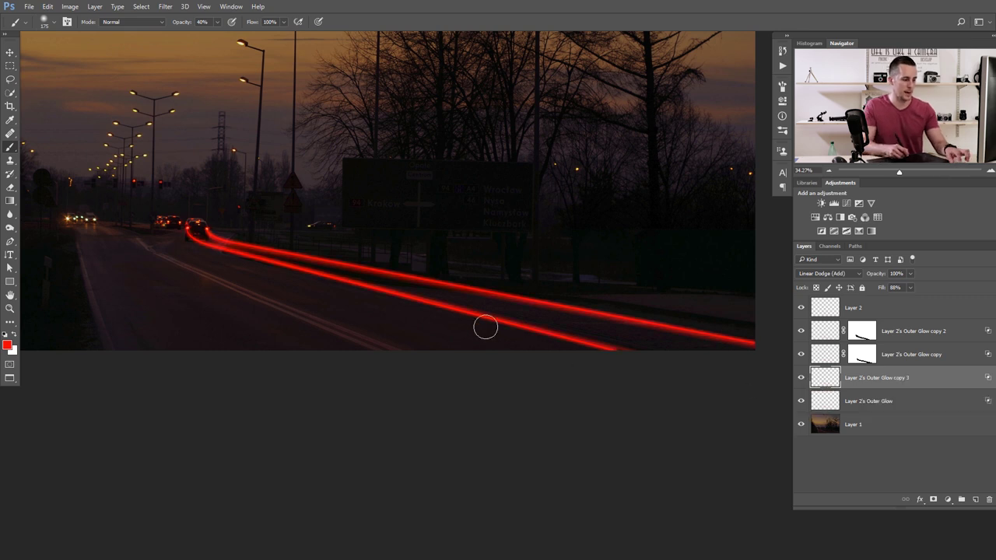
key(v)
mouse_move(454, 315)
mouse_down()
mouse_move(451, 339)
mouse_move(454, 327)
mouse_up()
Stretch and skew the third glow copy to about 104% width towards the car ahead, and warp its far end onto that car
key(ctrl+t)
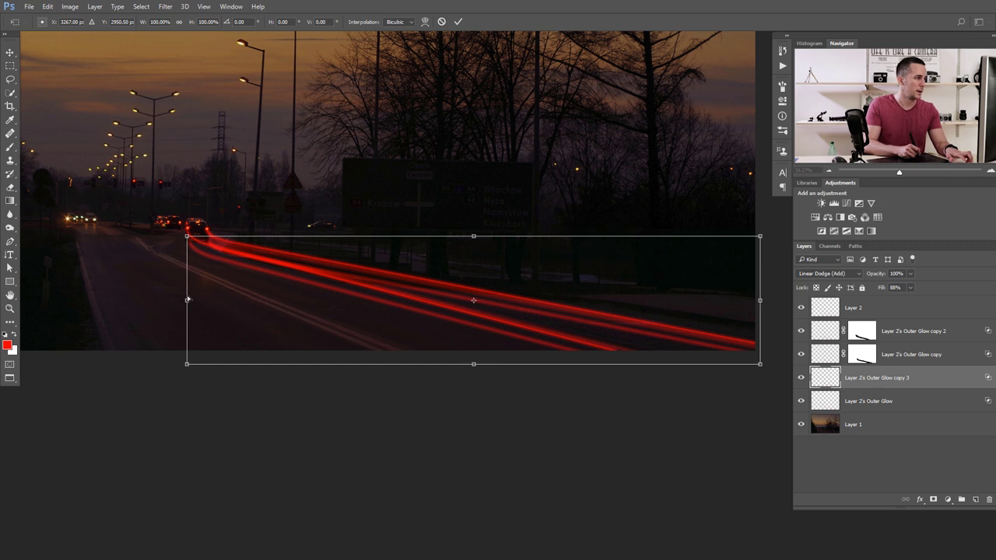
drag(188, 298, 174, 267)
right_click(216, 246)
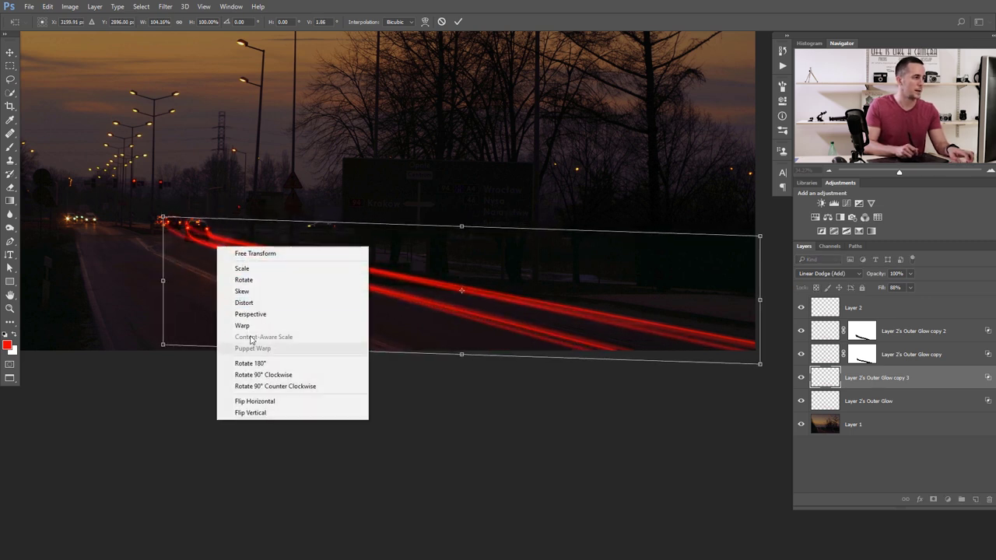
click(241, 325)
scroll(198, 247, up, 4)
mouse_move(155, 228)
mouse_down()
mouse_move(141, 221)
mouse_move(159, 229)
mouse_up()
drag(614, 269, 622, 253)
drag(511, 305, 506, 324)
Bend the rest of the warp so the near streaks spread apart across the road, and apply it
drag(781, 357, 441, 316)
scroll(674, 342, down, 4)
drag(632, 332, 482, 252)
drag(613, 315, 639, 298)
drag(384, 331, 435, 368)
drag(342, 278, 518, 322)
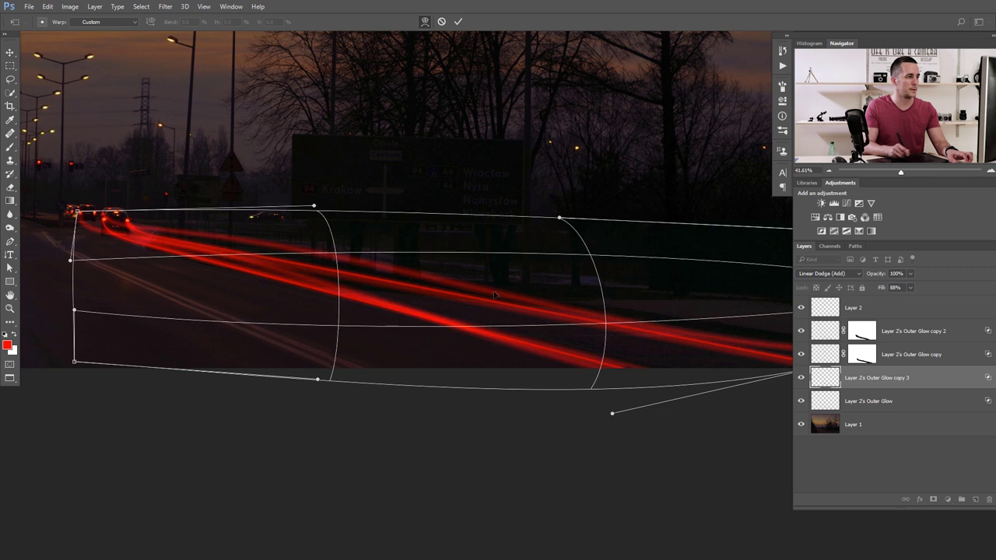
drag(712, 359, 730, 353)
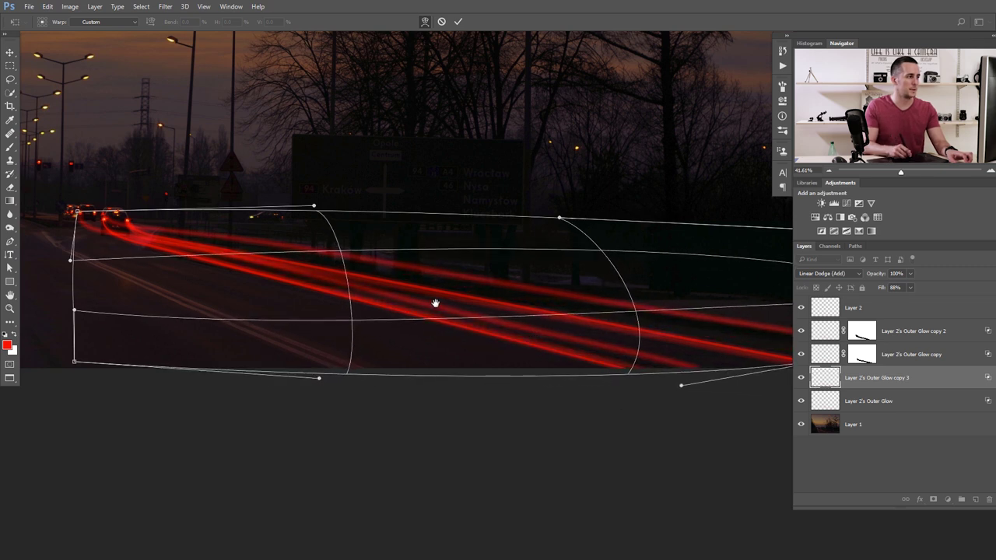
drag(435, 303, 408, 323)
drag(200, 262, 193, 262)
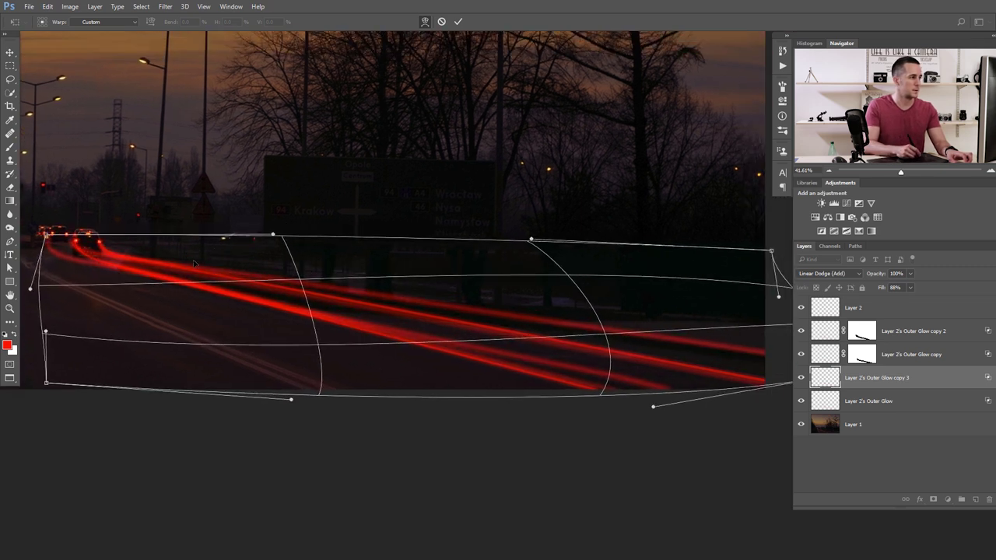
key(Return)
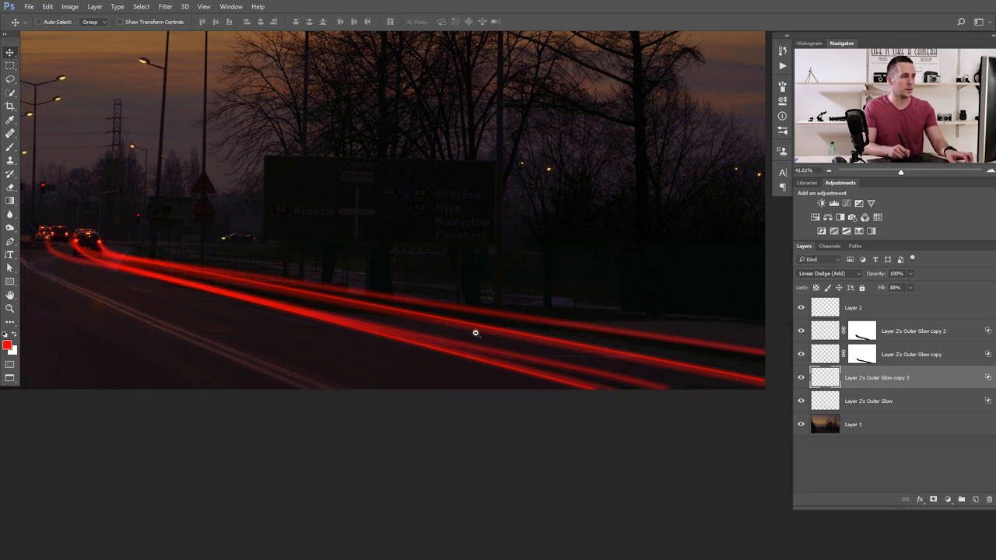
Add a layer mask to the third glow copy and ready the Brush tool with black
scroll(420, 318, down, 3)
scroll(420, 318, up, 1)
scroll(488, 335, up, 1)
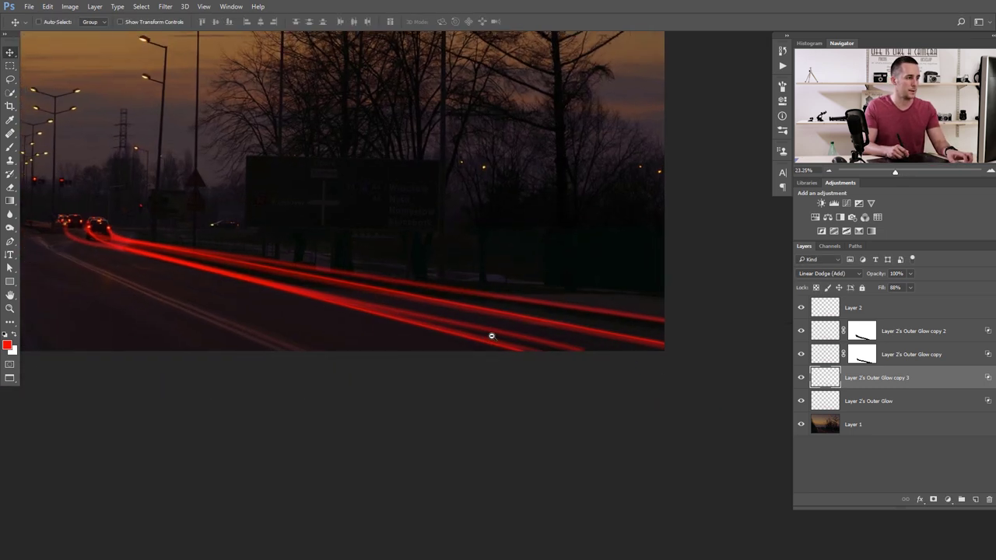
click(934, 498)
key(d)
key(b)
key(x)
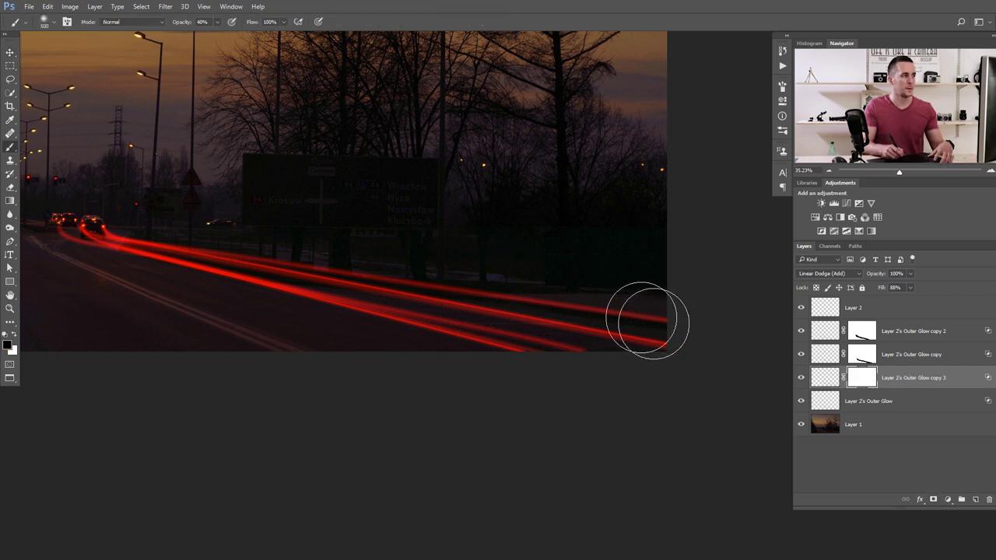
Fade the third glow copy's near streaks and its far end by the cars on the mask with a soft 500 px brush at 40% opacity
key(bracketright)
key(bracketright)
key(bracketright)
key(bracketright)
key(bracketright)
mouse_move(703, 336)
mouse_down()
mouse_move(332, 264)
mouse_move(493, 283)
mouse_move(366, 273)
mouse_up()
mouse_move(89, 218)
mouse_down()
mouse_move(124, 219)
mouse_move(60, 222)
mouse_up()
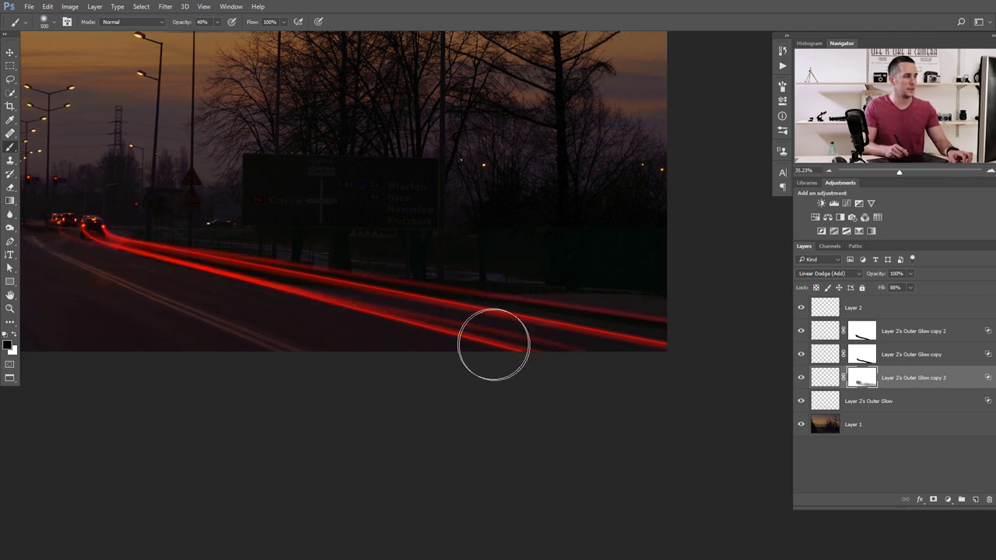
Duplicate the Layer 2's Outer Glow layer and distort the copy to about 126% width and 231% height, flaring it towards the near roadside
scroll(451, 315, up, 1)
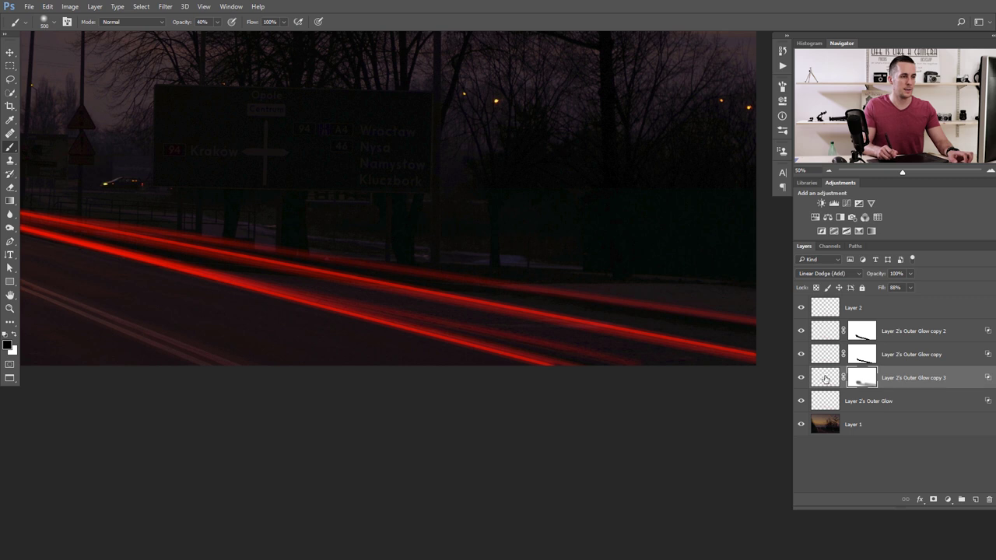
click(822, 402)
key(ctrl+j)
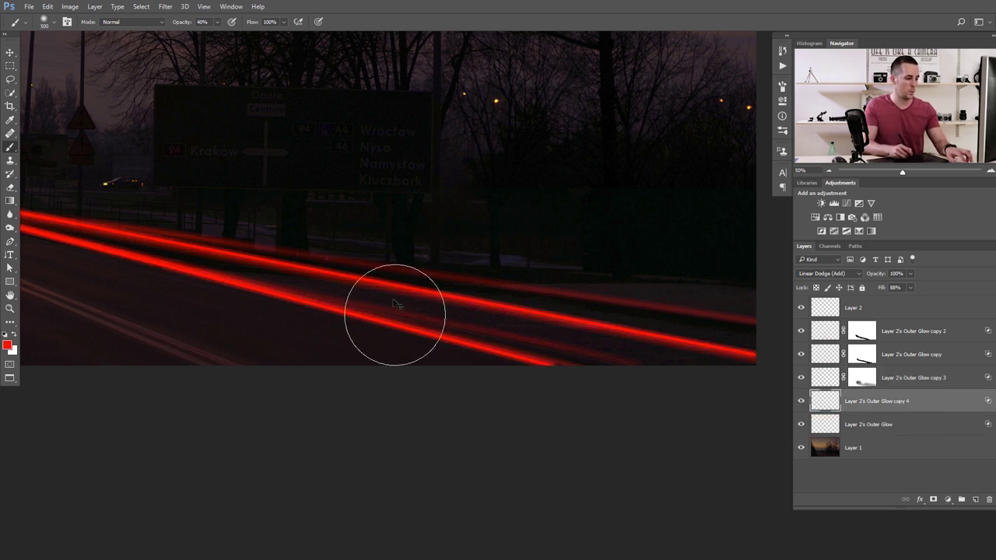
key(ctrl+t)
scroll(456, 310, down, 2)
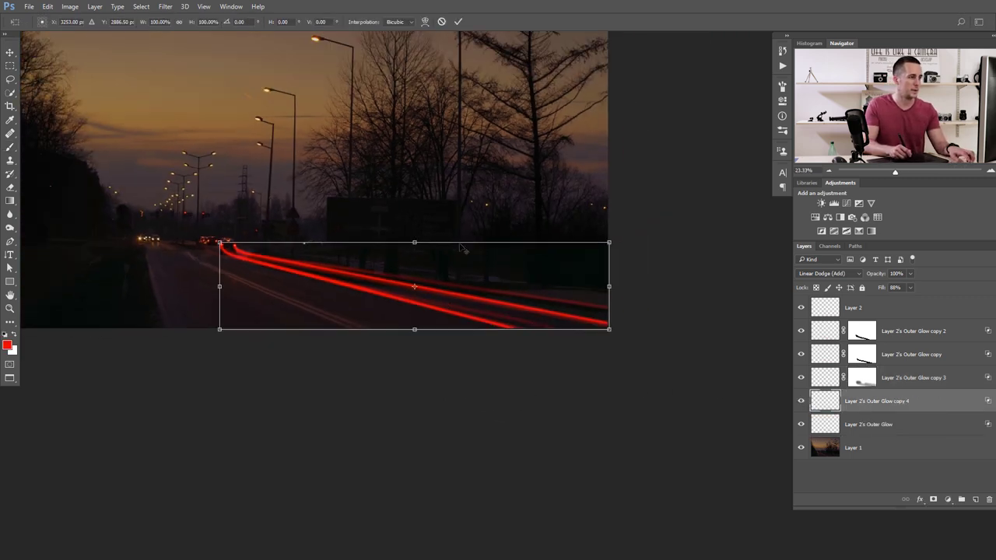
mouse_move(418, 222)
mouse_down()
mouse_move(418, 200)
mouse_move(419, 225)
mouse_move(418, 212)
mouse_up()
drag(610, 228, 609, 187)
drag(615, 293, 714, 231)
mouse_move(221, 232)
mouse_down()
mouse_move(215, 268)
mouse_move(210, 233)
mouse_up()
drag(208, 268, 206, 276)
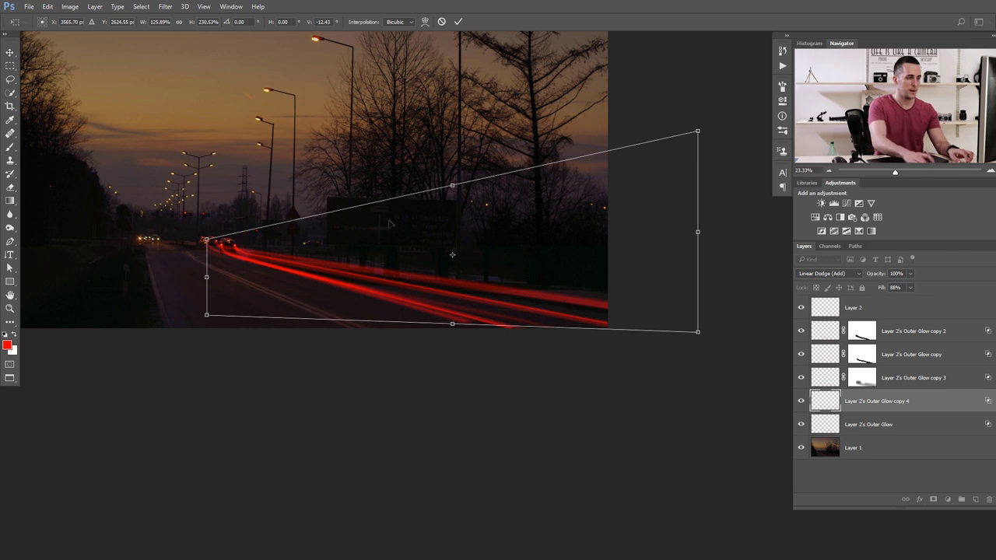
key(Return)
Move the fourth glow copy down along the road and stretch it to about 106% width, with its far end on the cars ahead
key(b)
scroll(385, 327, up, 3)
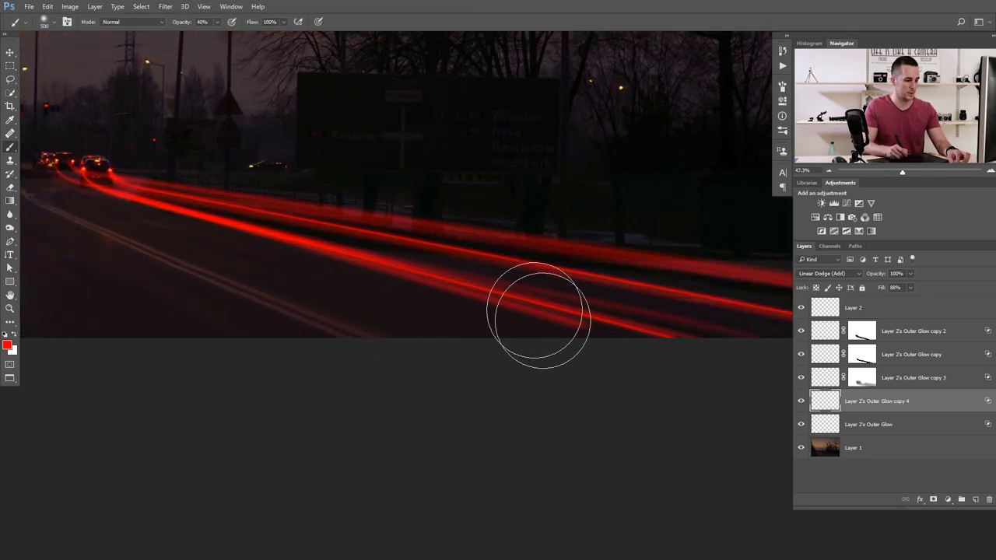
key(v)
drag(539, 315, 595, 338)
key(ctrl+t)
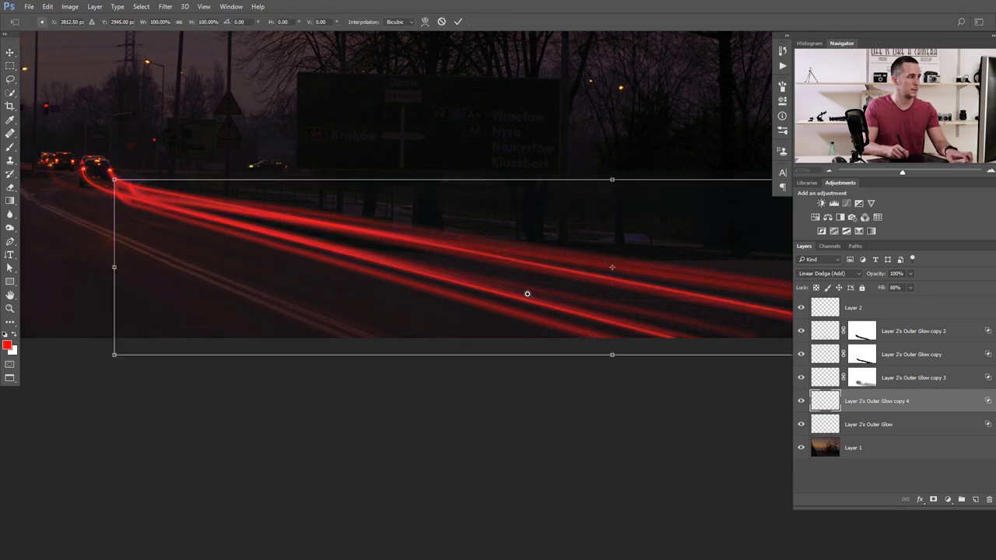
scroll(521, 272, down, 2)
drag(222, 261, 184, 257)
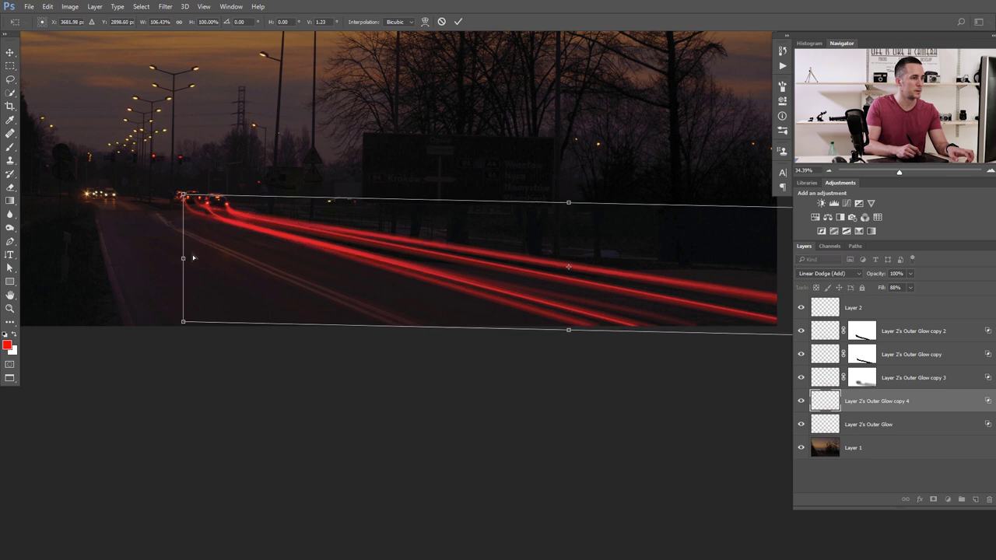
key(Return)
Create a new layer above Layer 2 and ready a hard 21 px brush in red
scroll(345, 272, down, 1)
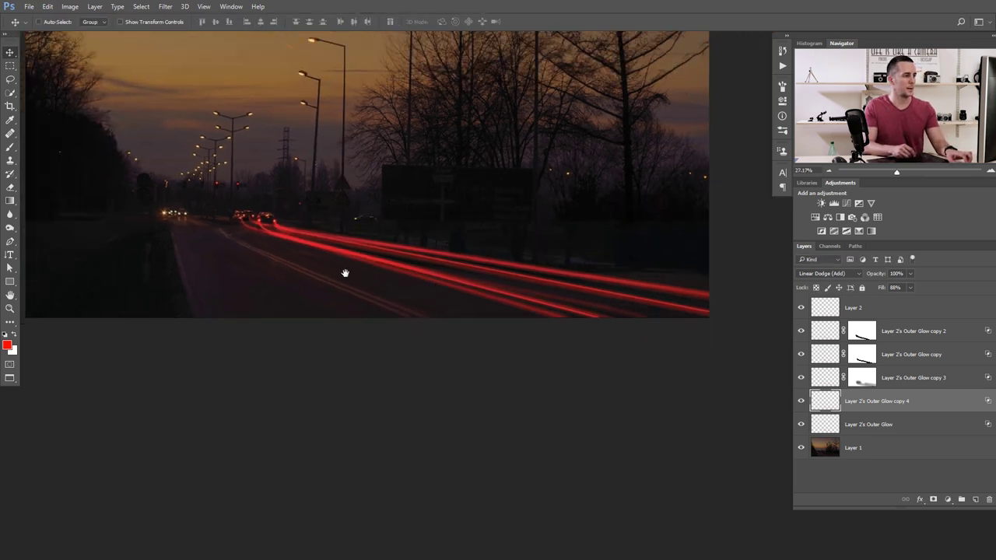
drag(345, 273, 210, 251)
scroll(382, 249, down, 2)
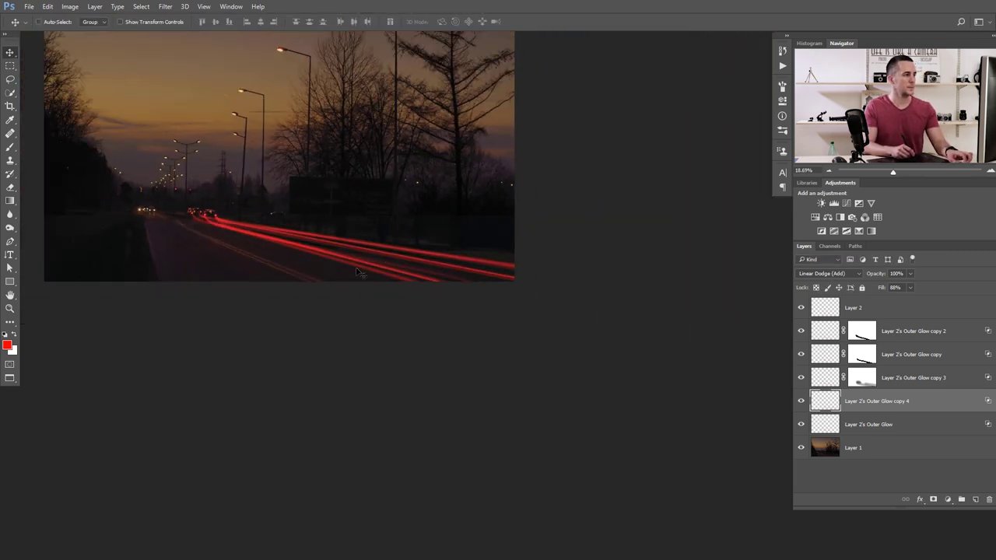
scroll(335, 257, up, 2)
scroll(467, 292, up, 5)
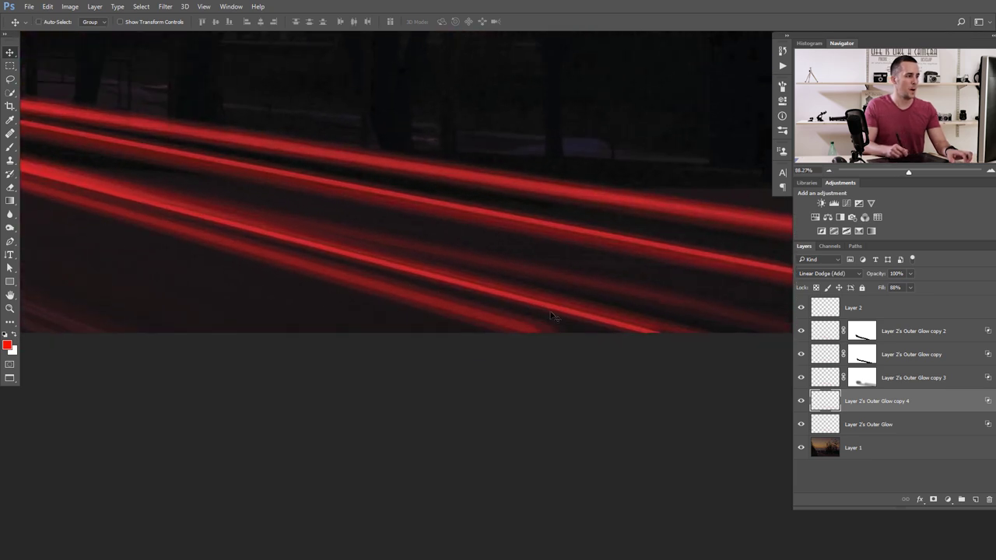
click(829, 314)
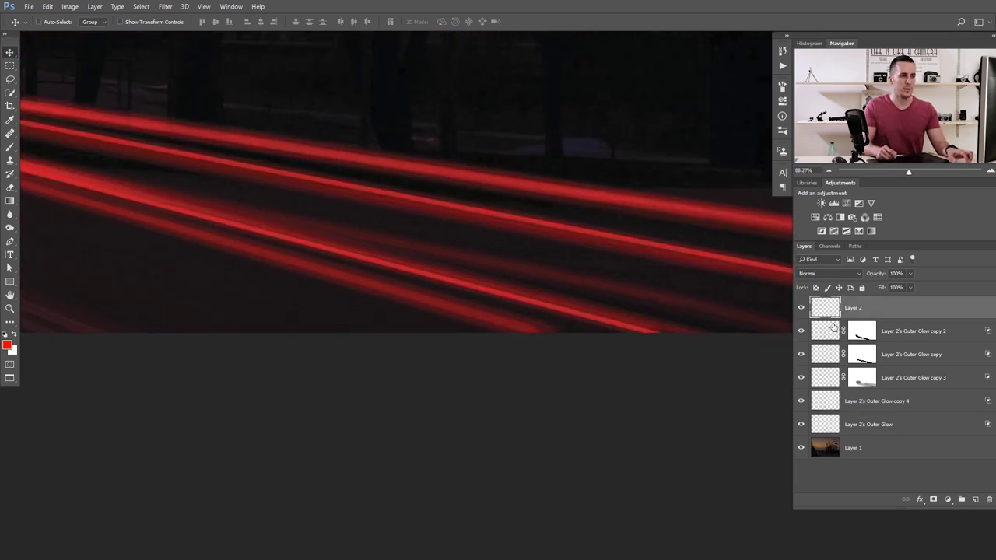
click(975, 500)
scroll(482, 313, down, 2)
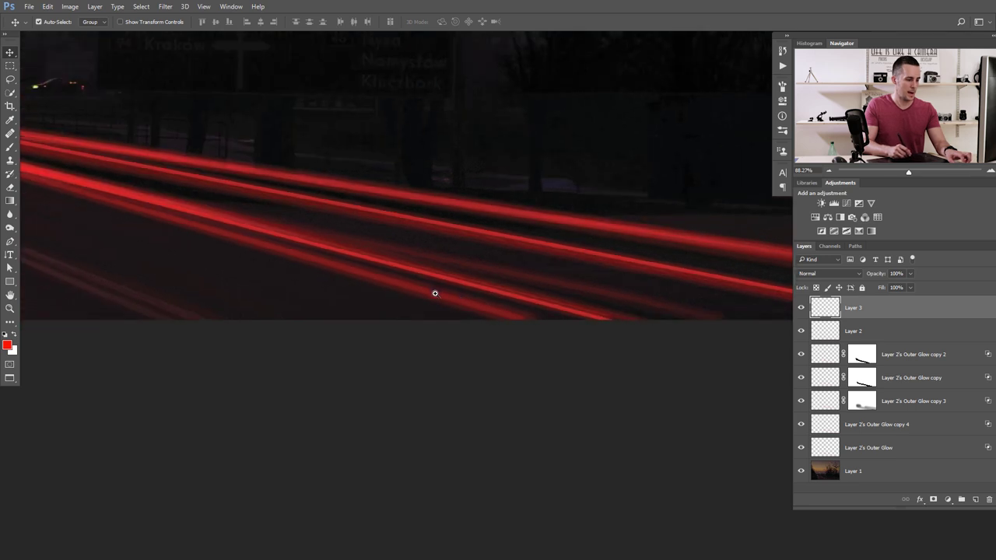
key(b)
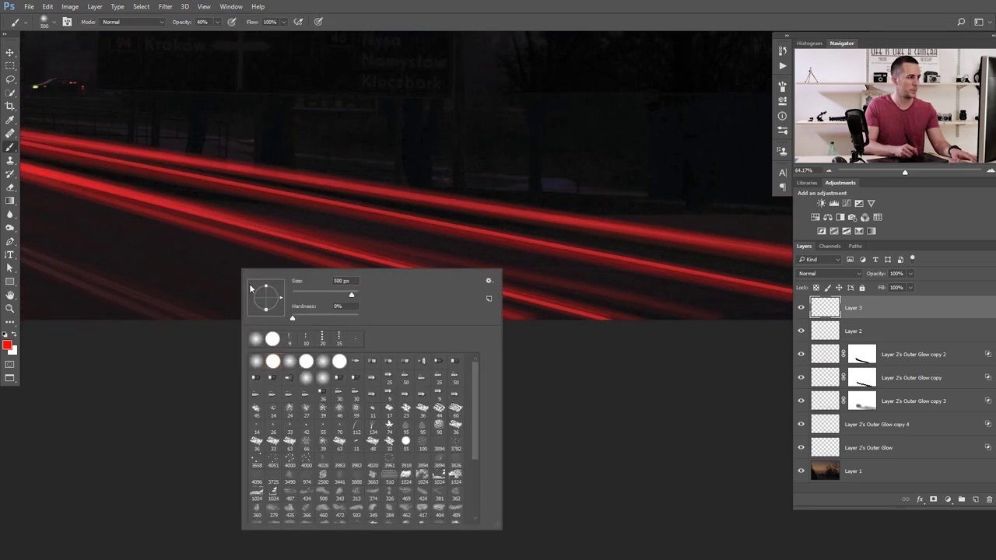
drag(345, 320, 337, 319)
click(300, 293)
Set the brush opacity to 100% and undo the short test stroke on the road
drag(188, 270, 228, 292)
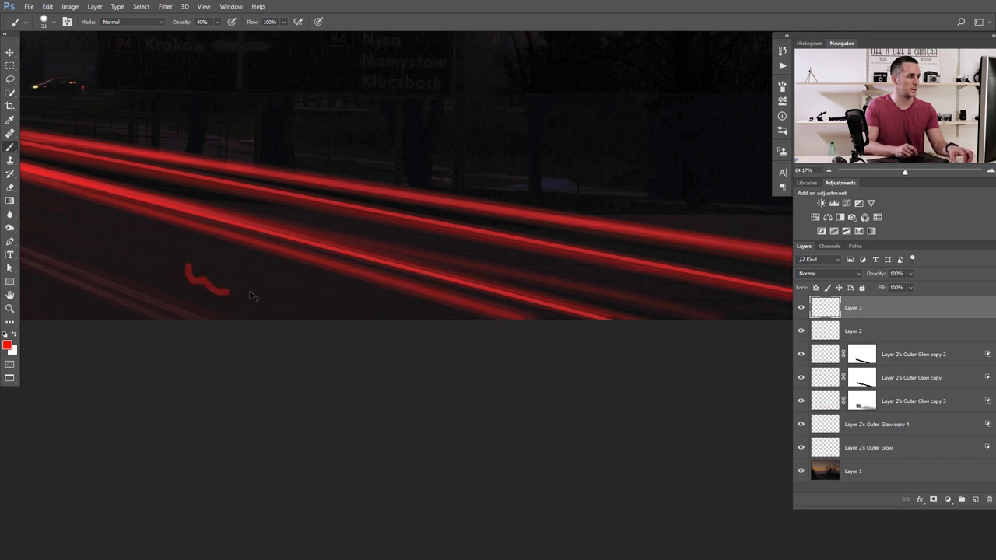
drag(180, 24, 301, 32)
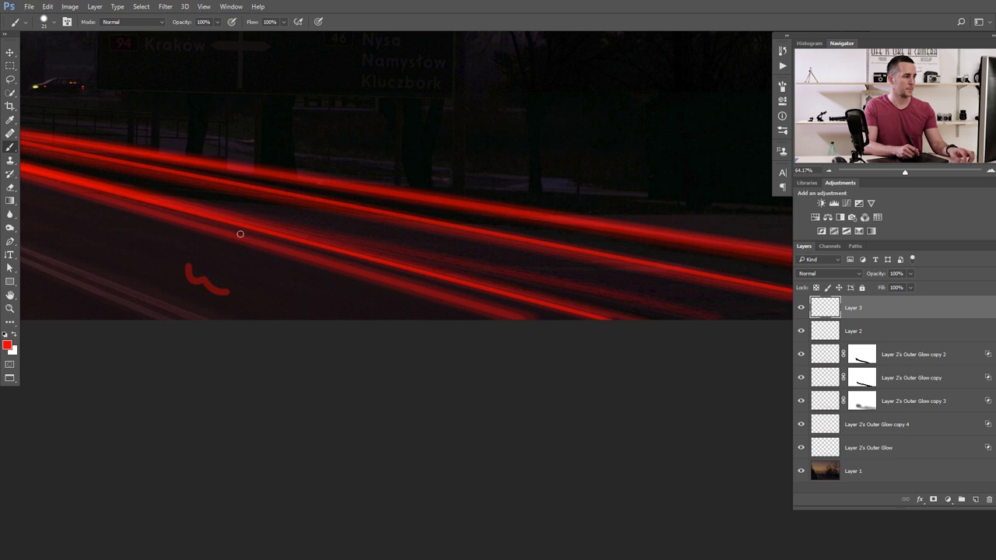
key(super+space)
key(super+space)
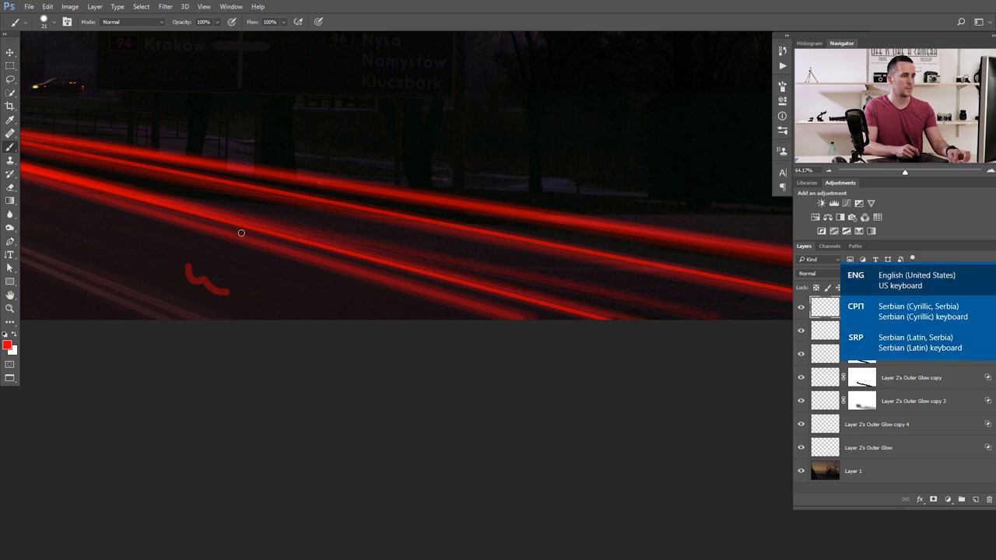
key(ctrl+z)
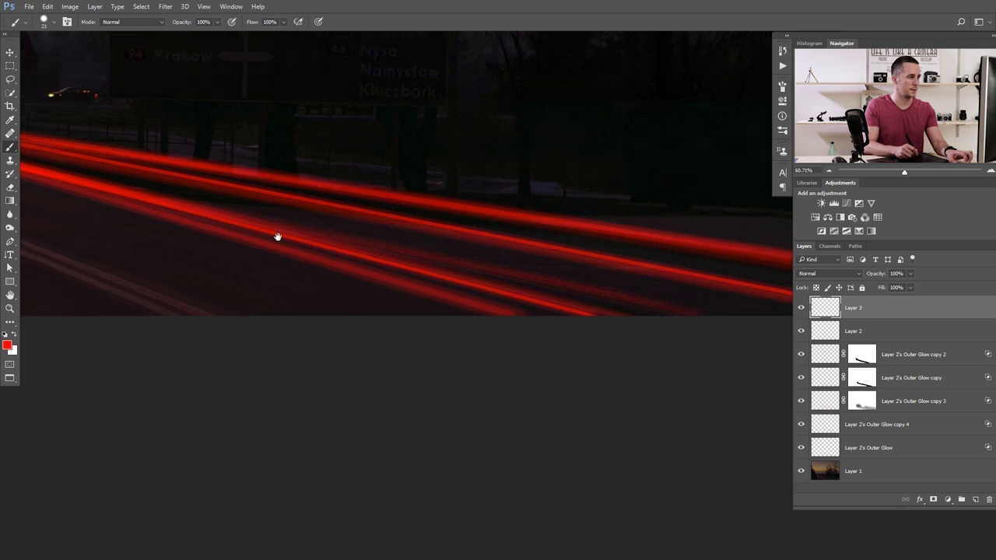
Paint a thin straight red line along the outer edge of the lower trail and reduce its layer's opacity to about 73%
scroll(275, 236, down, 5)
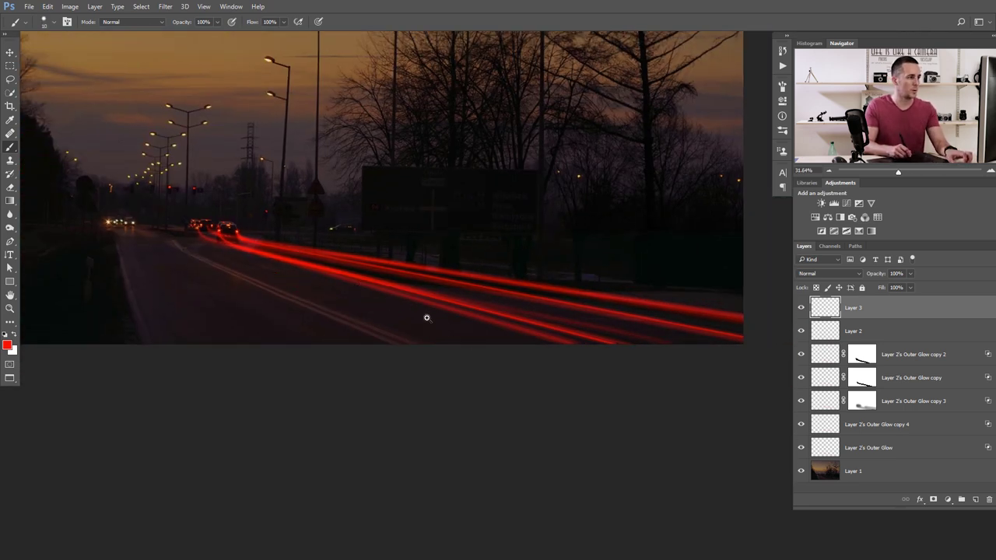
scroll(483, 334, up, 5)
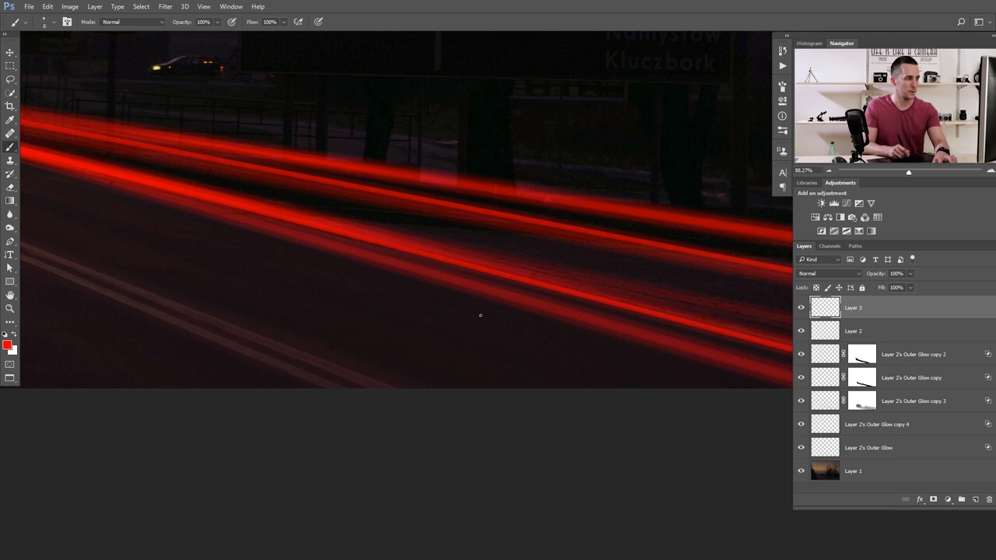
drag(474, 304, 546, 334)
key(ctrl+z)
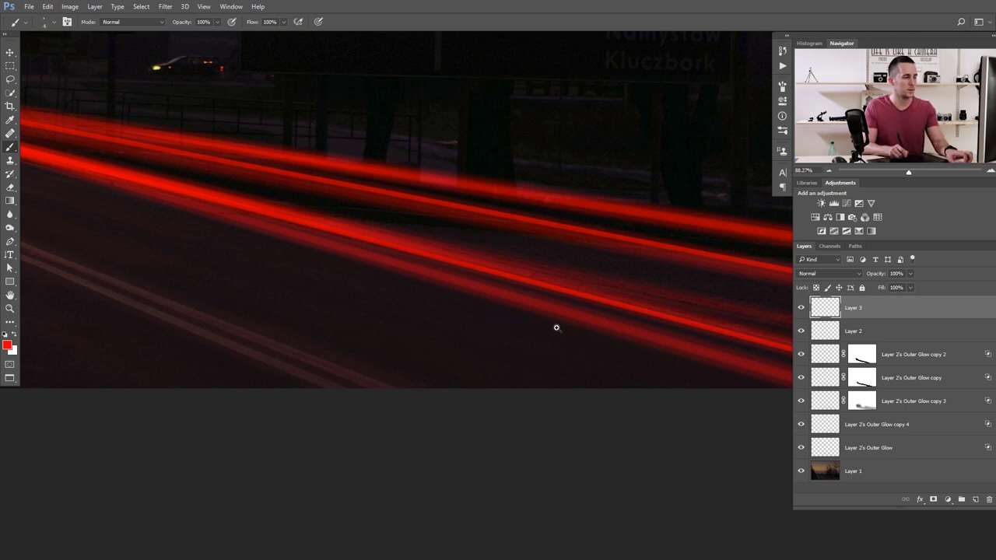
scroll(555, 329, down, 5)
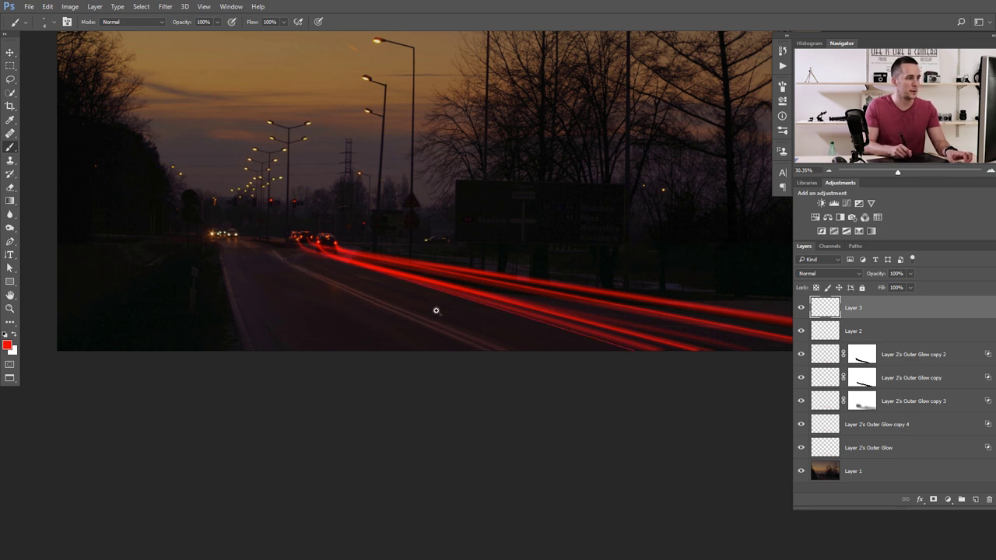
scroll(435, 311, up, 3)
drag(438, 284, 294, 247)
drag(878, 274, 865, 275)
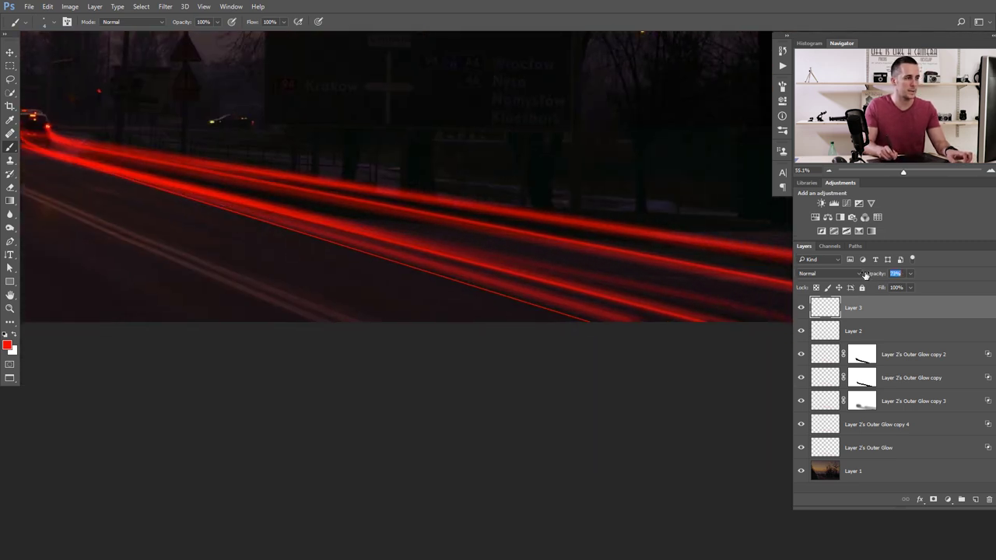
Create another new layer and paint a thin red line along the upper trail with a 3 px brush
click(975, 499)
key(ctrl+minus)
drag(714, 274, 546, 232)
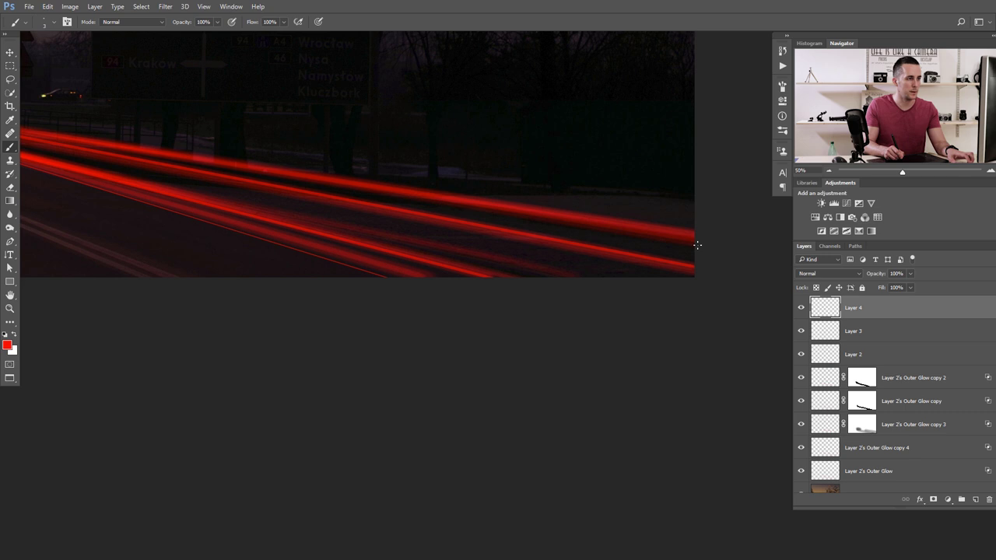
drag(413, 199, 526, 236)
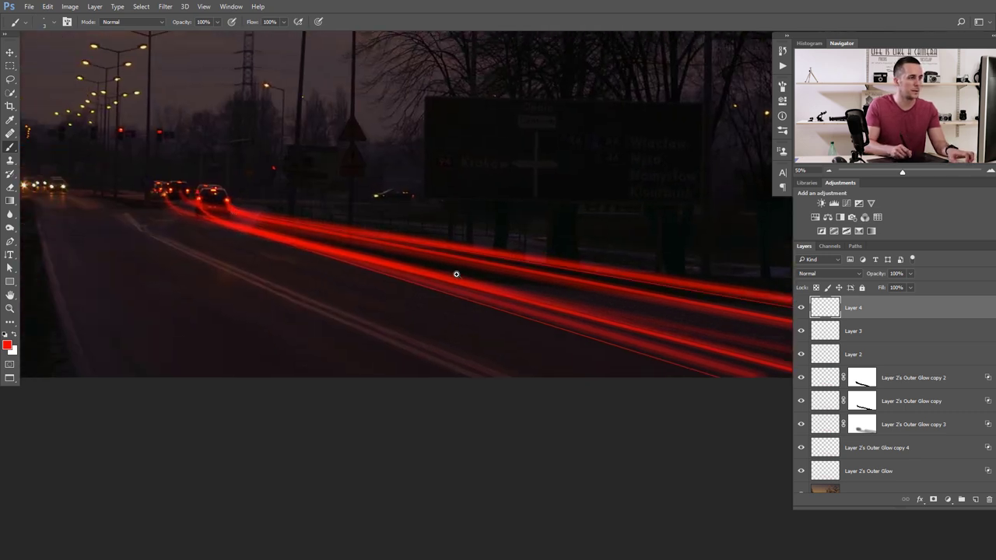
scroll(456, 276, down, 3)
scroll(391, 221, down, 2)
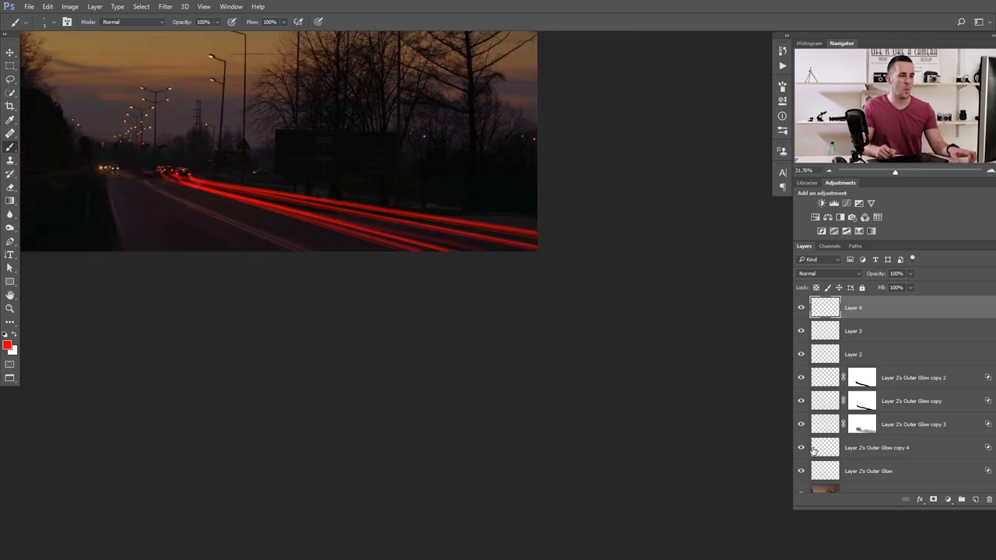
Group all the trail layers above Layer 1 as "Light trails" and toggle the group's visibility to compare before and after
shift+click(824, 469)
key(ctrl+g)
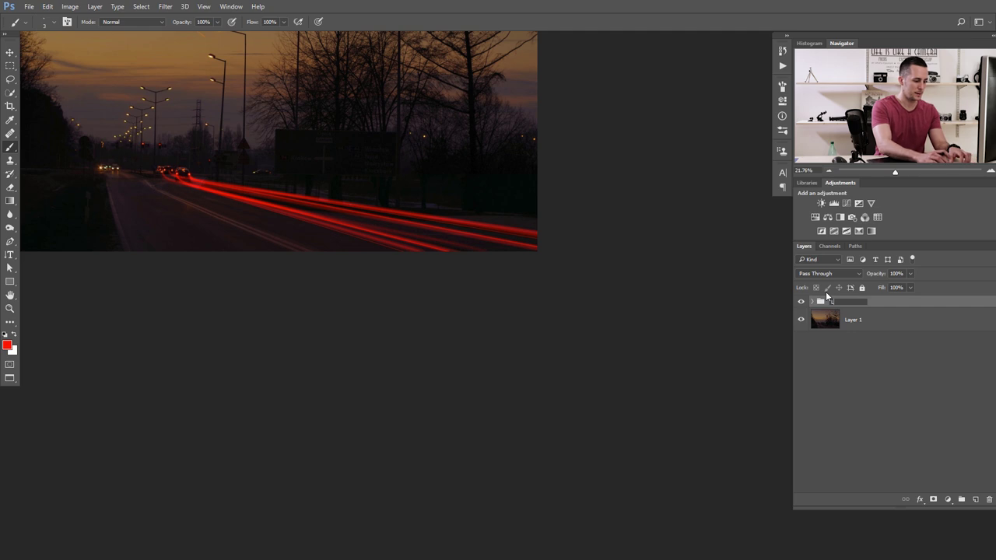
text(ht trails)
key(Return)
click(800, 303)
click(801, 303)
scroll(269, 224, up, 1)
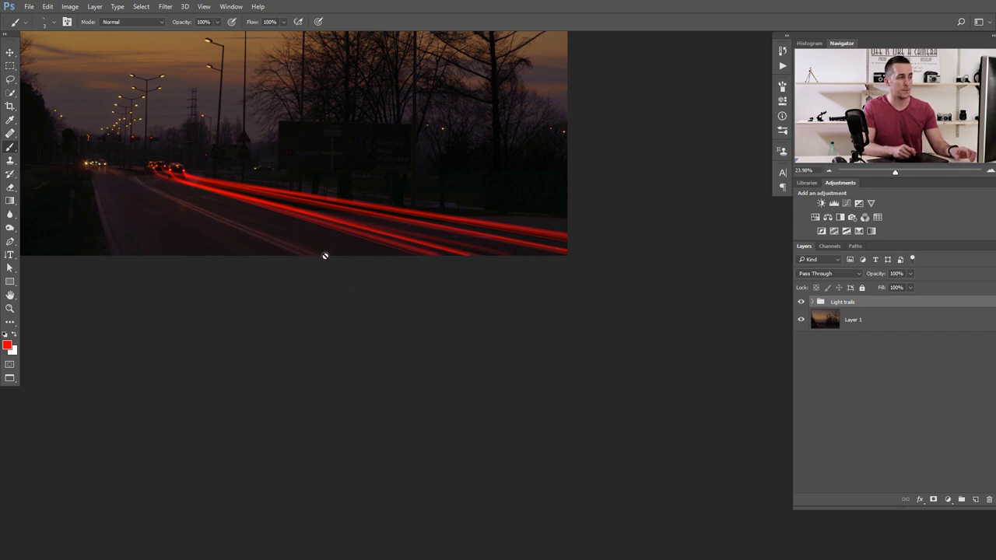
Add a Curves adjustment above Layer 1 and brighten the RGB midtones from input 103 to output 149
drag(302, 216, 386, 269)
drag(327, 252, 336, 276)
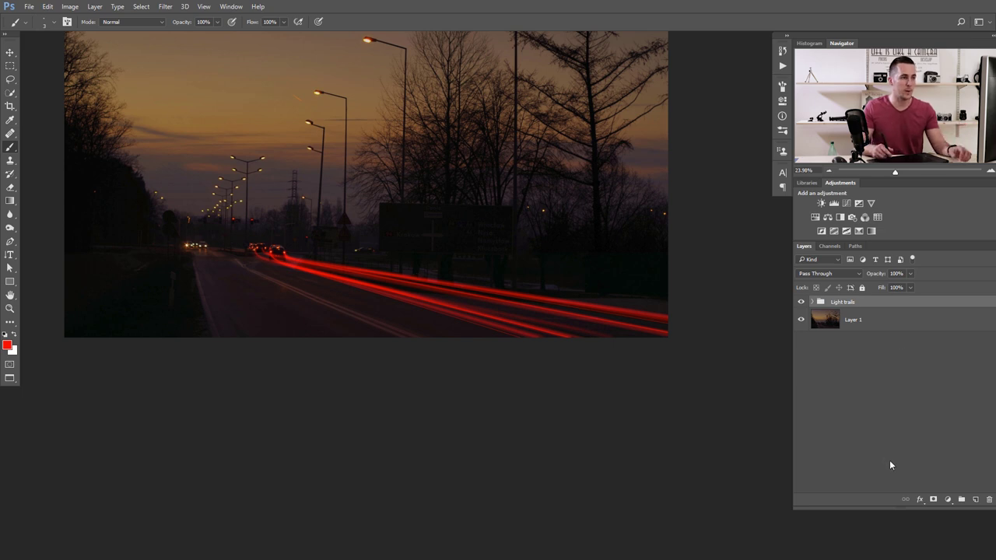
click(824, 320)
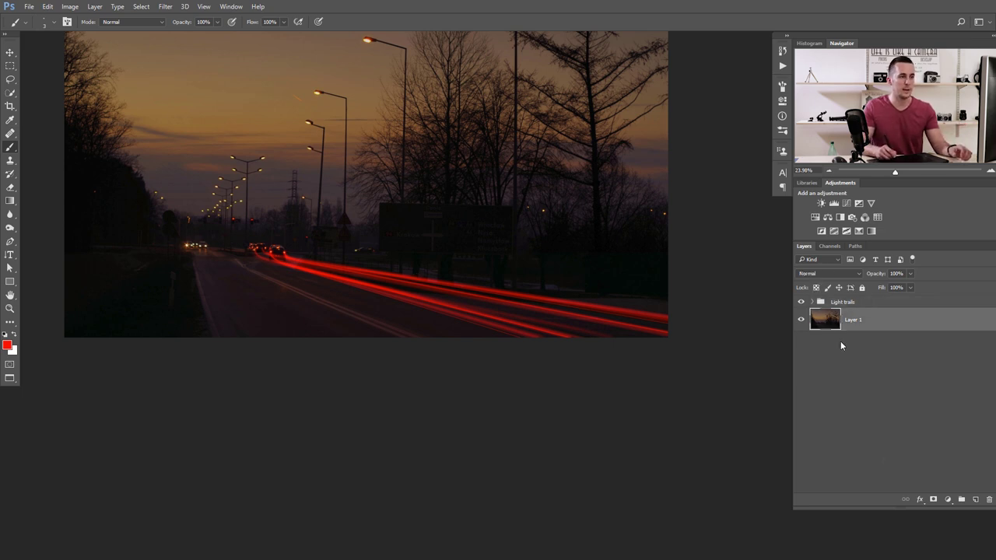
click(948, 498)
click(906, 339)
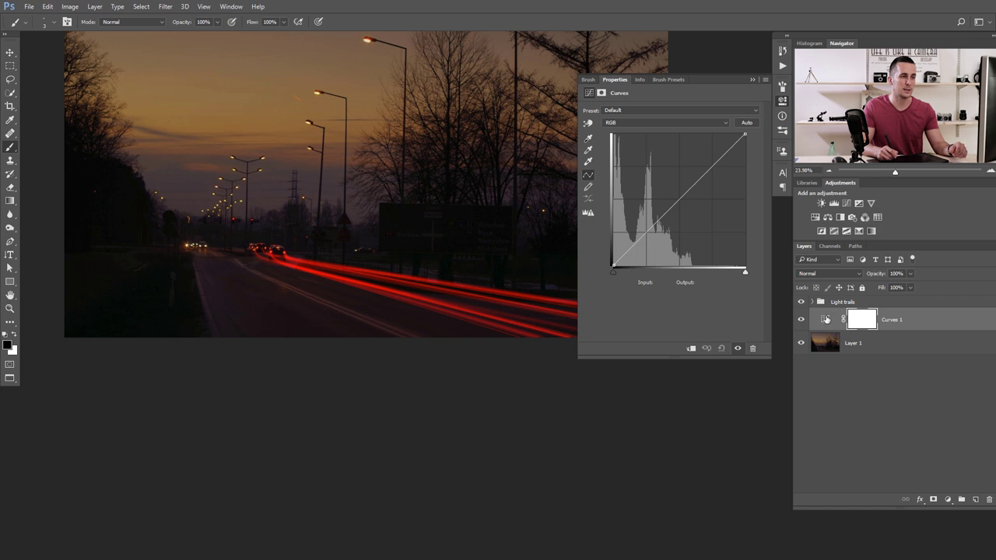
drag(679, 203, 667, 188)
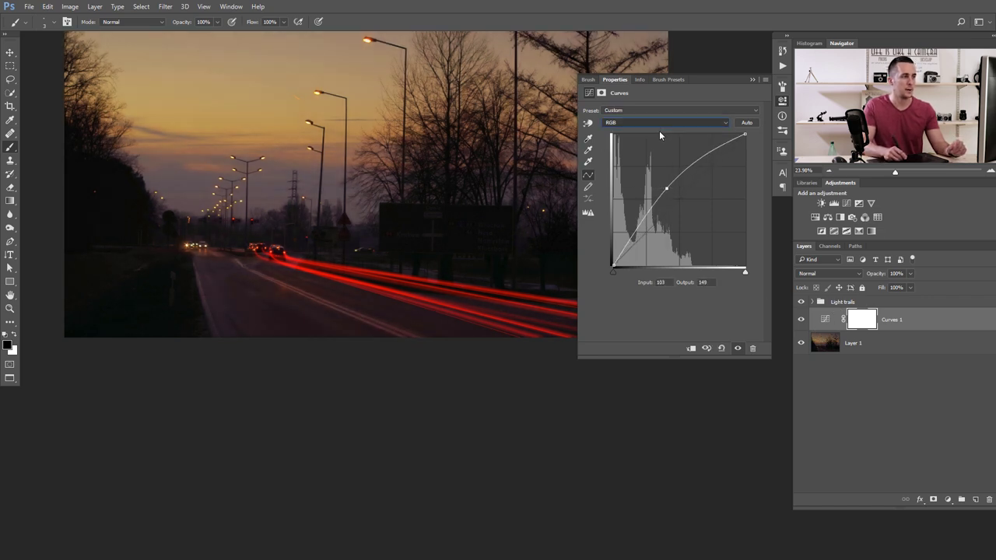
Raise the midtones of the Red channel curve strongly to give the photo a red cast
click(663, 124)
click(656, 144)
click(666, 122)
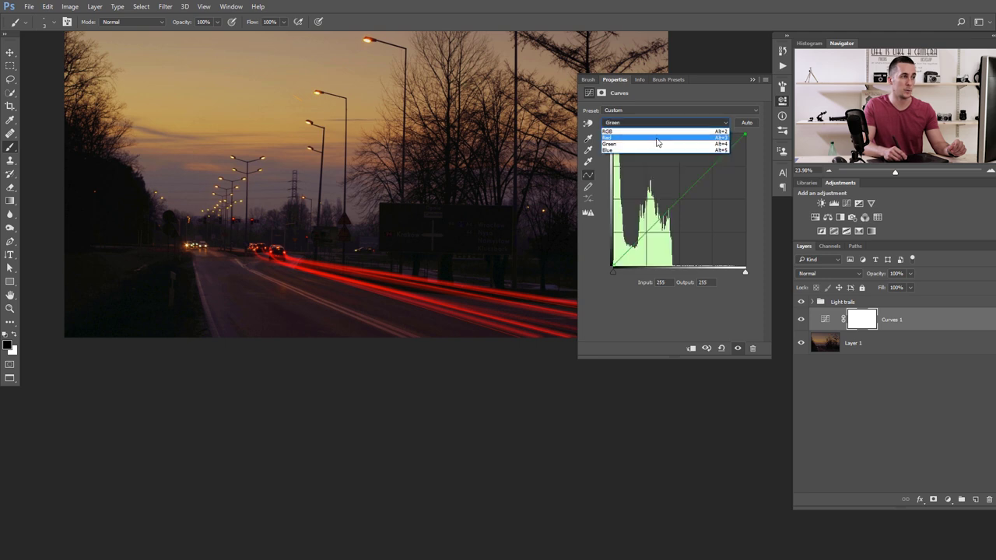
click(657, 138)
drag(679, 196, 667, 166)
click(752, 79)
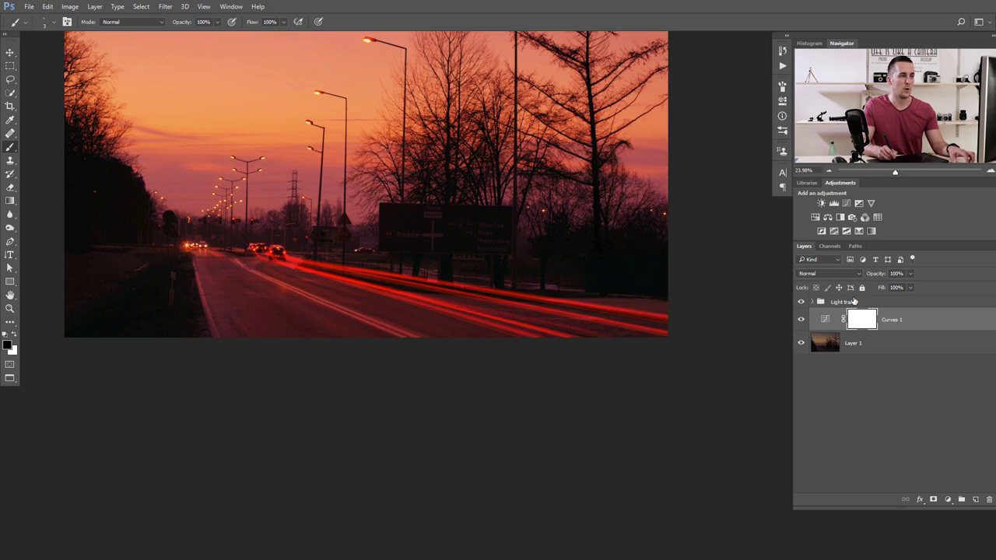
Invert the Curves adjustment's mask to black and enlarge the brush to 150 px
click(860, 325)
key(ctrl+i)
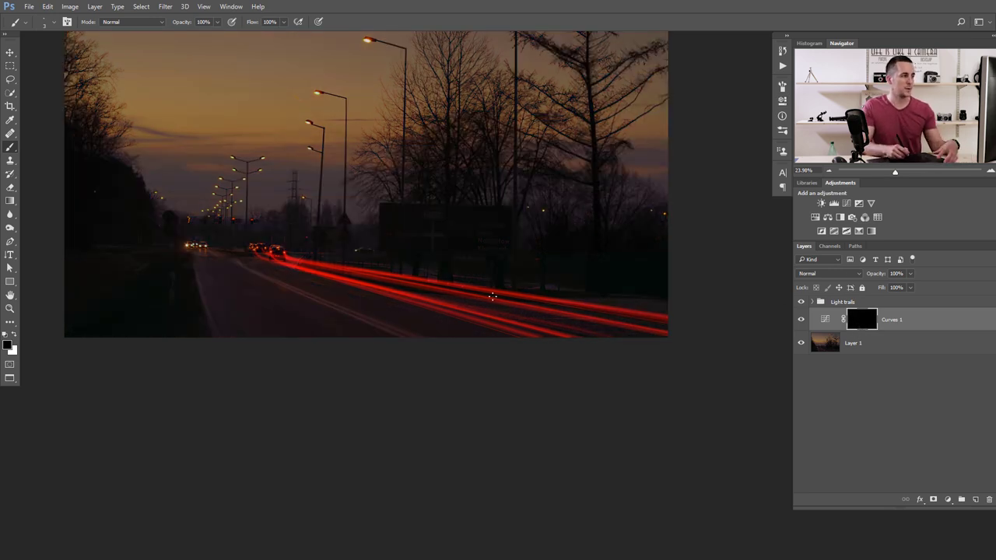
key(])
key(])
key(])
key(])
key(])
key(])
key(])
key(])
key(])
key(])
key(])
key(])
key(])
key(])
key(])
key(])
key(])
key(])
key(])
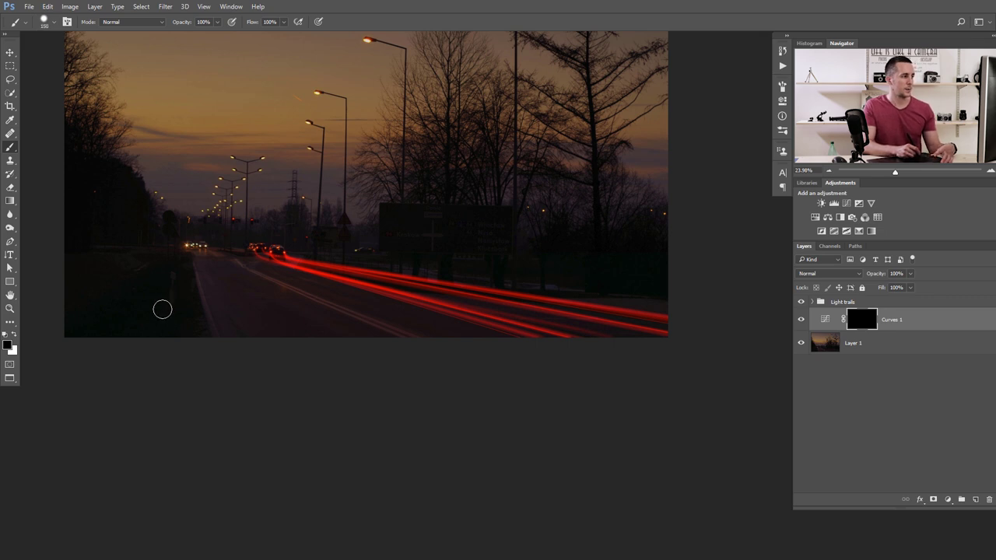
Paint the Curves mask white over the road along the red light trails with a soft brush enlarged to 300 px
key(x)
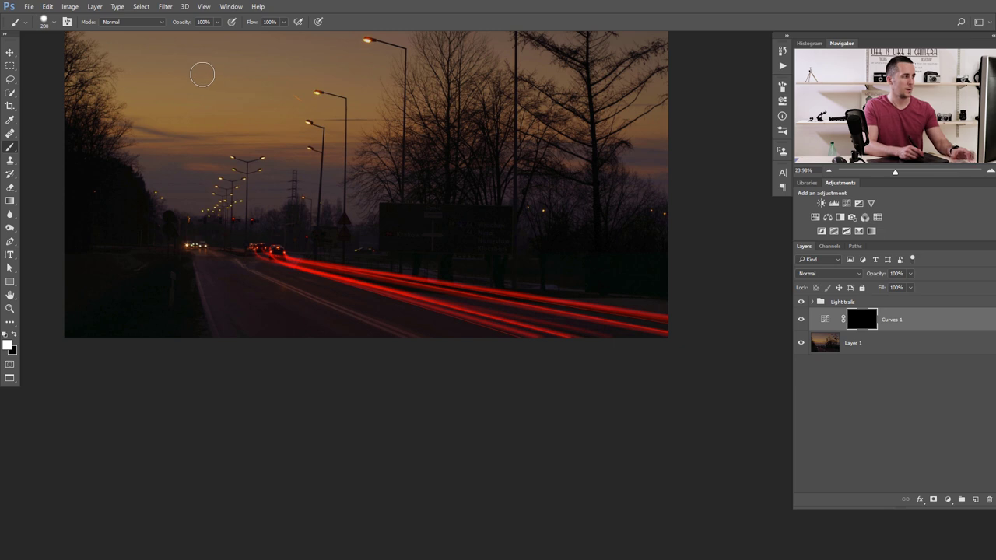
drag(315, 280, 464, 319)
key(ctrl+z)
right_click(471, 294)
mouse_move(536, 341)
mouse_down()
mouse_move(467, 329)
mouse_move(659, 360)
mouse_move(284, 265)
mouse_move(578, 360)
mouse_up()
key(bracketright)
key(bracketright)
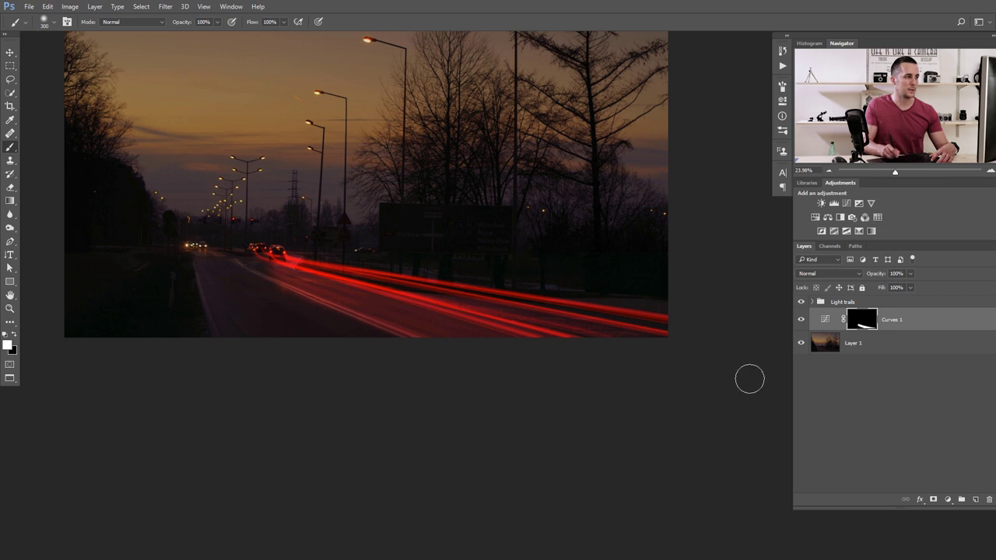
Refine the edges of the red glow on the Curves mask with a smaller black brush, lowering its opacity to 50% and 30%
key(bracketleft)
key(x)
key(bracketleft)
key(5)
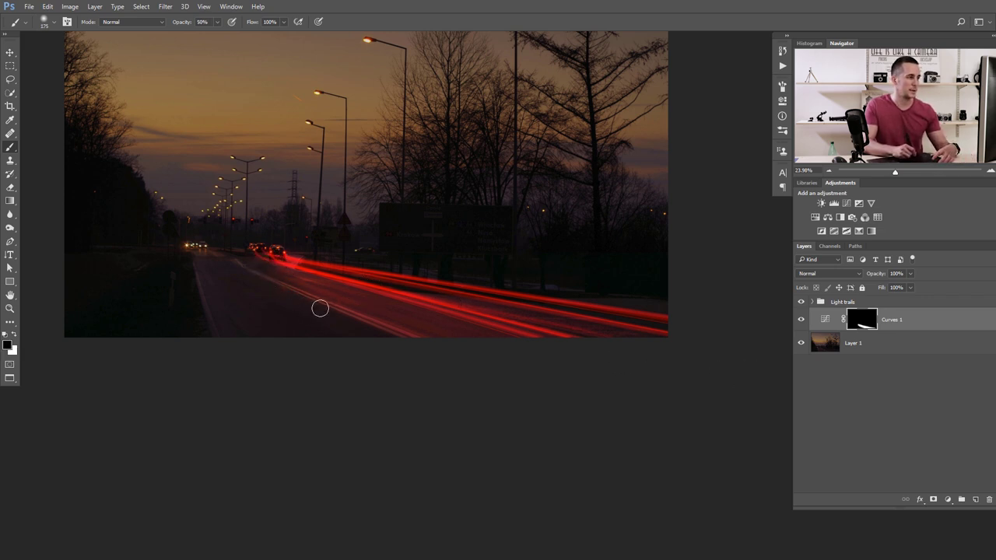
key(bracketleft)
key(bracketleft)
key(bracketleft)
key(bracketleft)
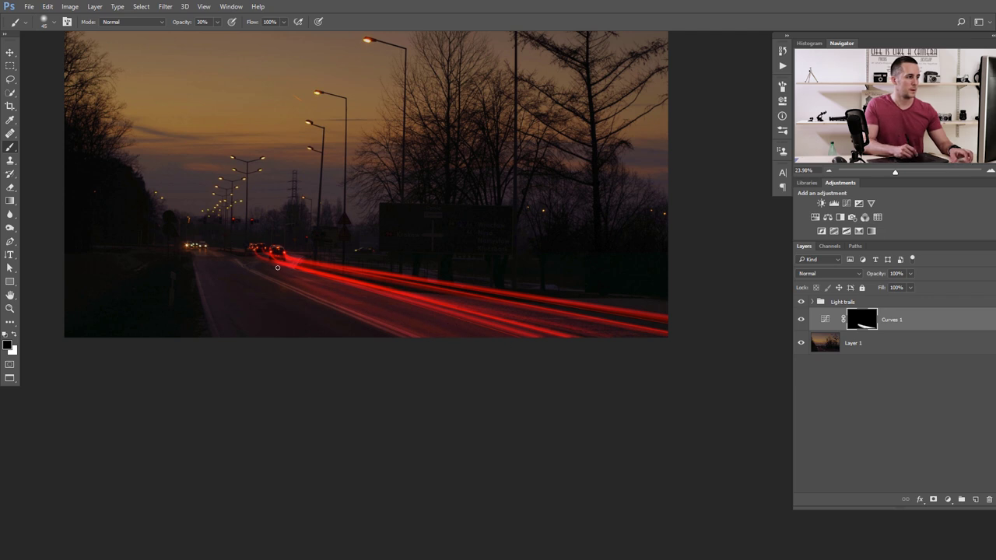
Touch up the Curves mask in white at 30% opacity with an 80 px brush on the road beside the trails
key(bracketright)
key(bracketright)
key(bracketright)
key(bracketright)
key(x)
scroll(288, 271, up, 5)
key(bracketleft)
key(bracketleft)
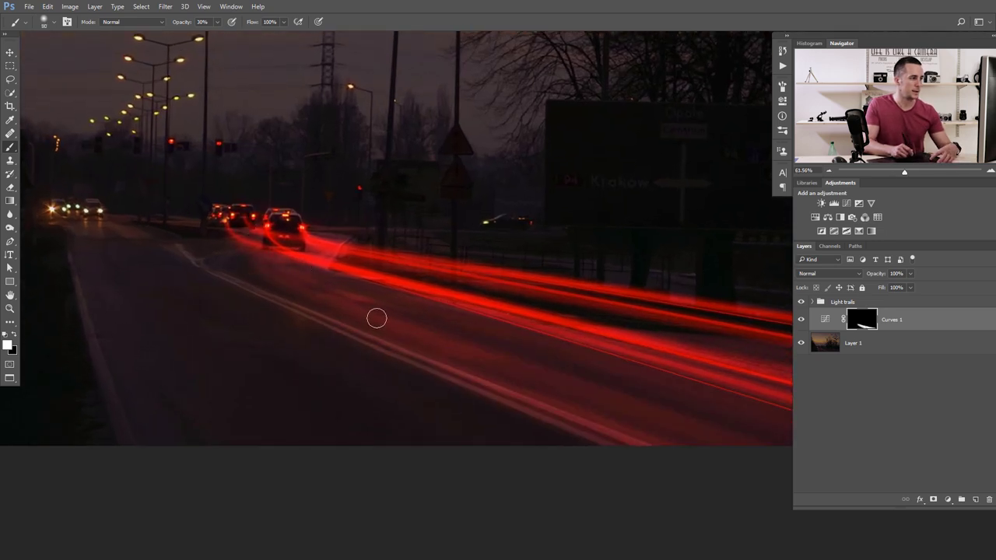
scroll(603, 407, down, 2)
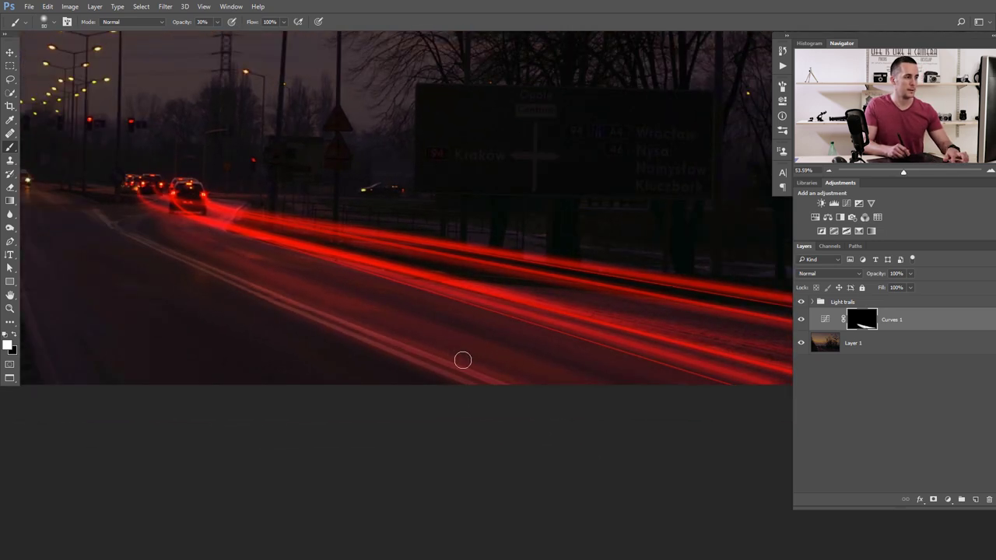
scroll(553, 376, down, 5)
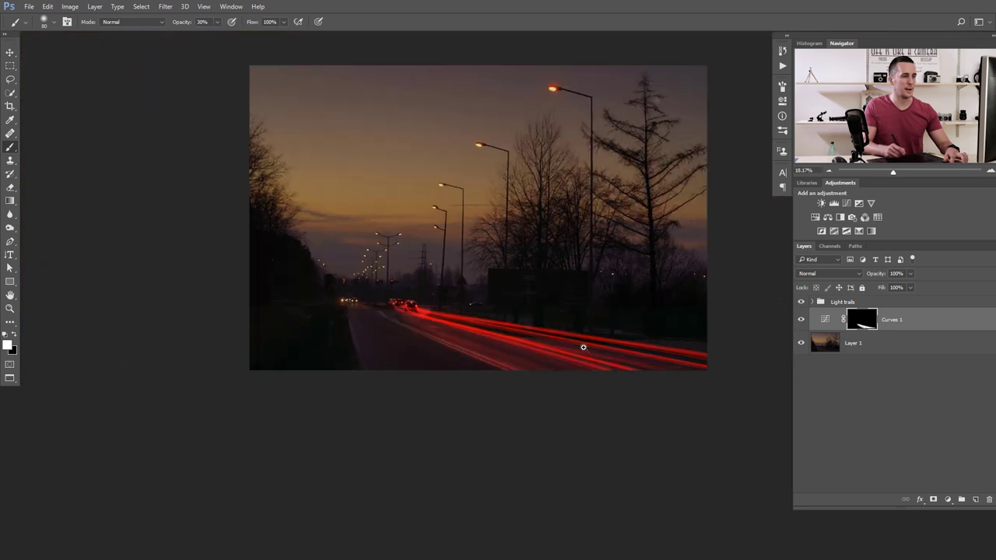
Reopen the Curves adjustment and raise the Red channel midtones from input 96 to output 164
double_click(825, 319)
mouse_move(671, 188)
mouse_down()
mouse_move(651, 152)
mouse_move(684, 200)
mouse_move(663, 181)
mouse_up()
click(660, 122)
click(661, 133)
Pull the RGB curve's white point inward and raise the midtones from input 89 to output 154
click(661, 123)
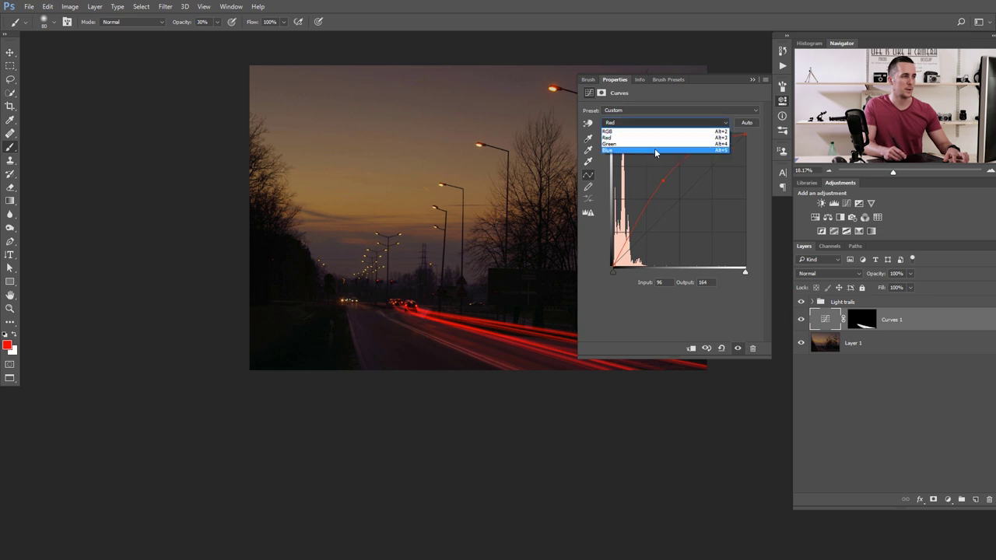
click(654, 131)
drag(745, 134, 721, 135)
drag(672, 188, 660, 185)
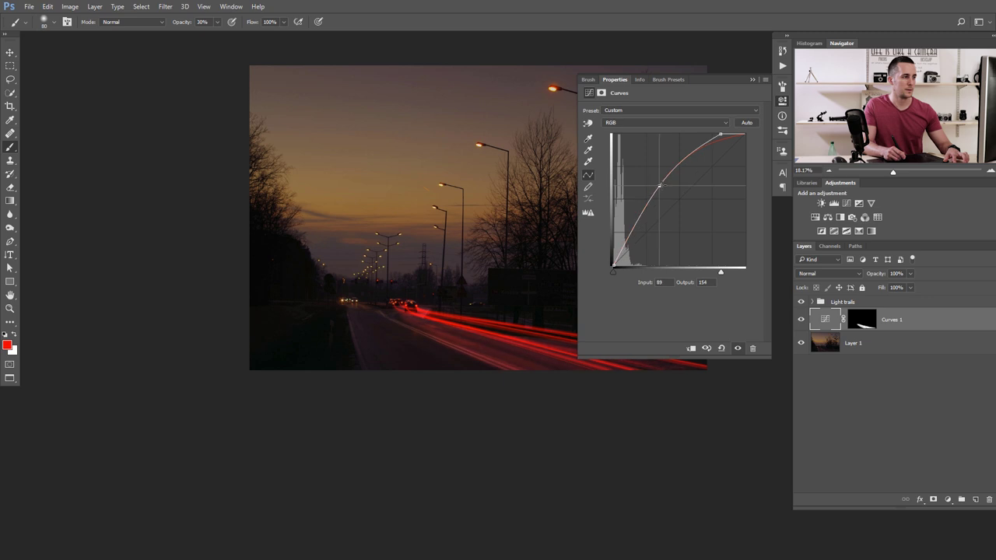
click(751, 80)
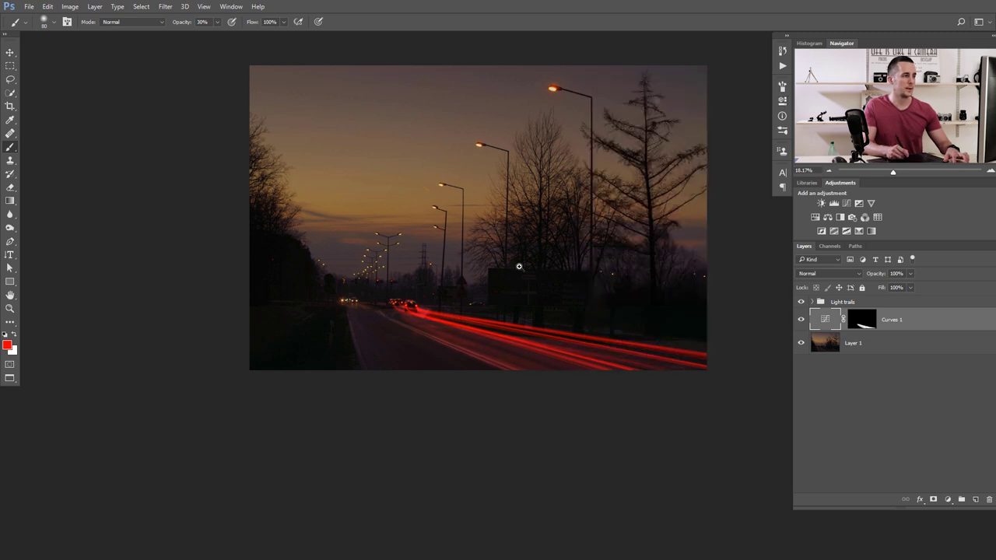
Toggle the visibility of the Light trails group and the Curves adjustment to compare the photo before and after
scroll(519, 267, up, 3)
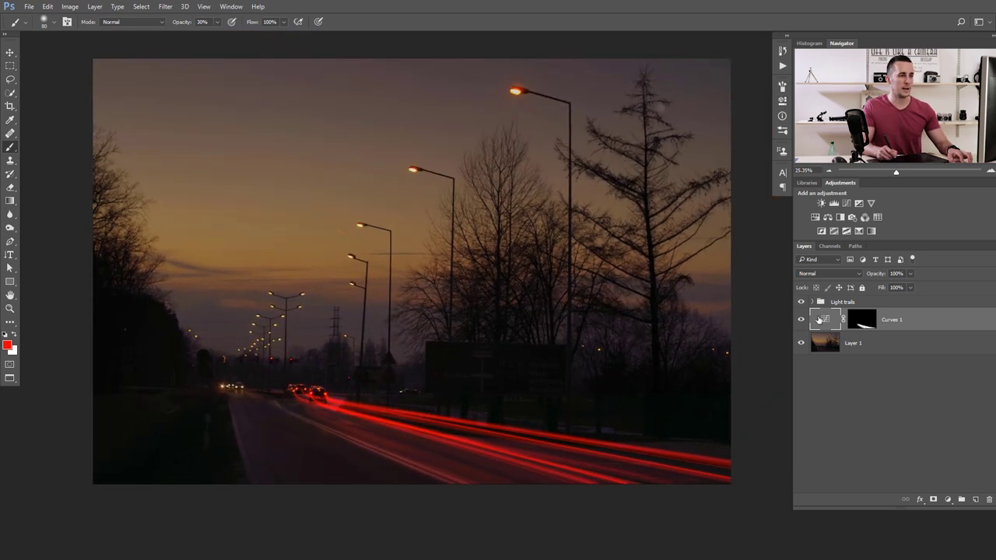
click(802, 320)
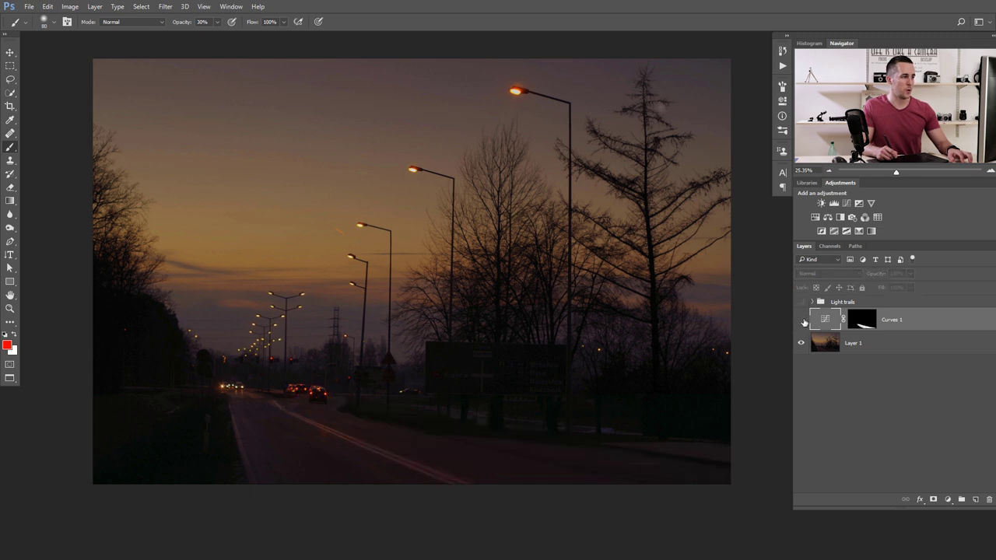
click(801, 318)
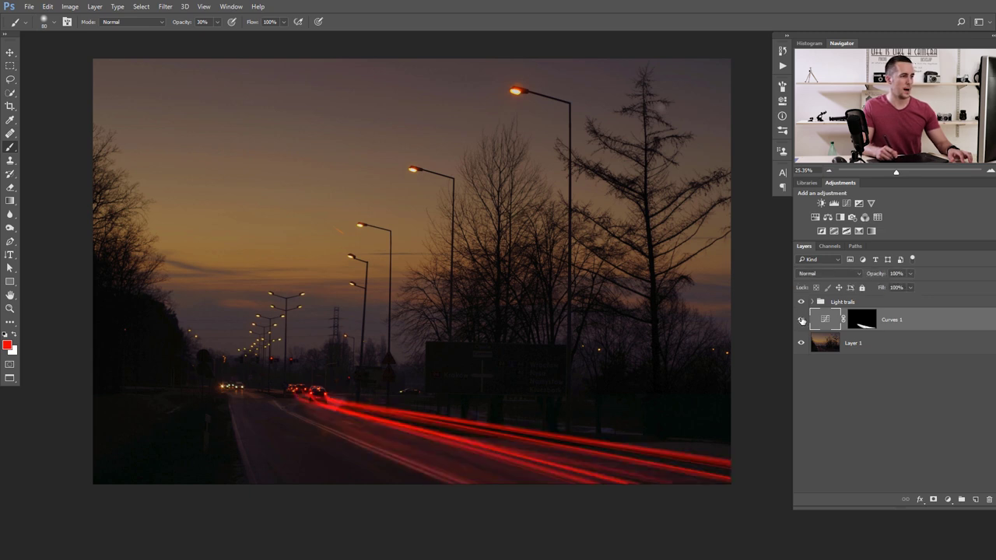
click(802, 320)
click(802, 319)
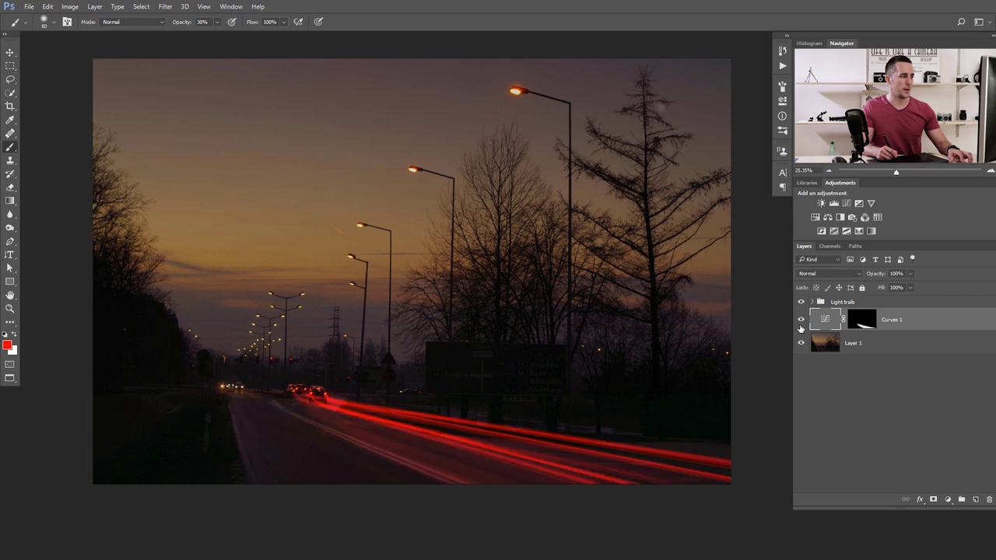